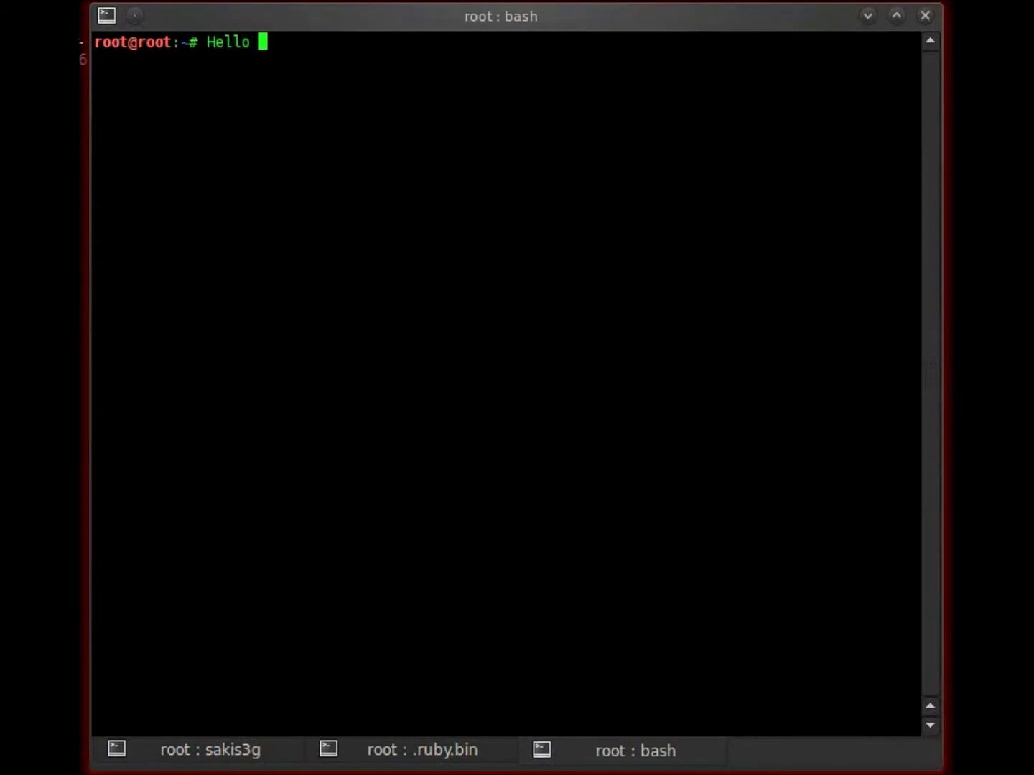
text(there :))
Step: Enter a greeting and a note that the SMTP version and username enumeration modules are covered, then clear
key(Return)
text(clear)
key(Return)
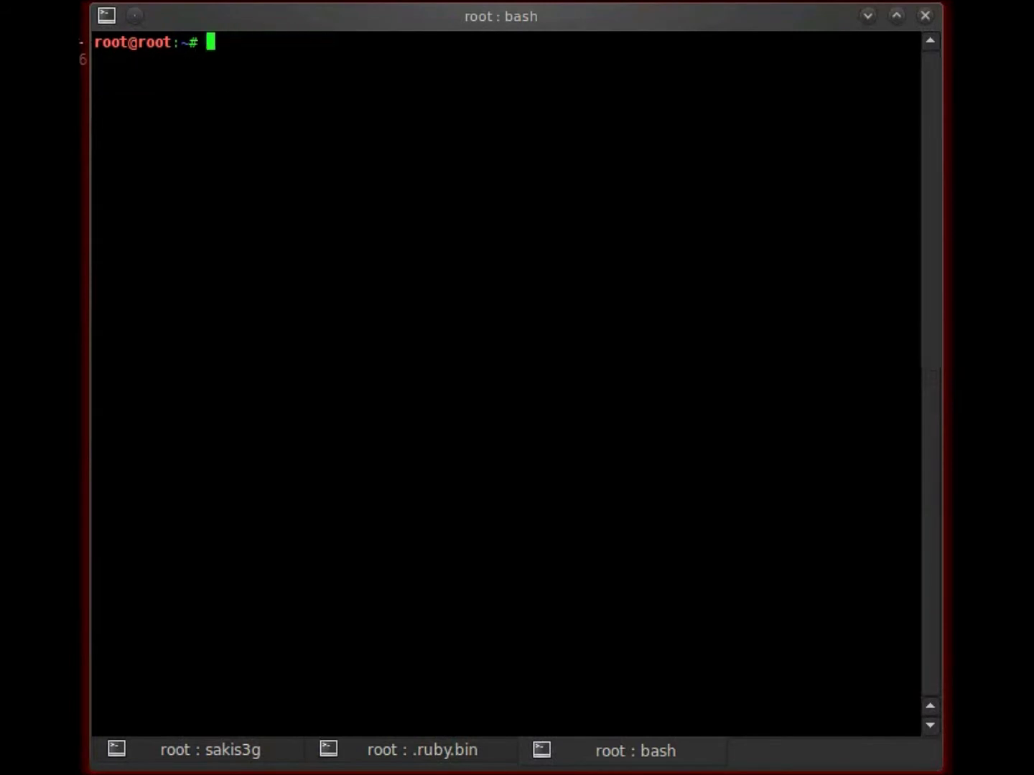
text(have )
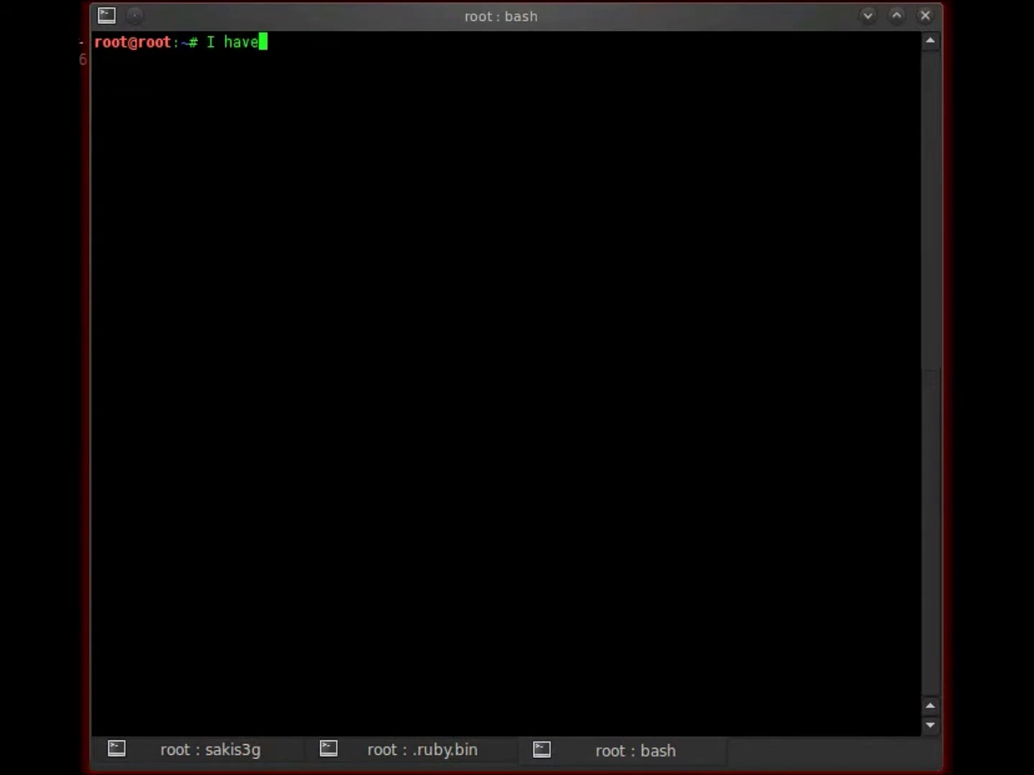
text(already covered)
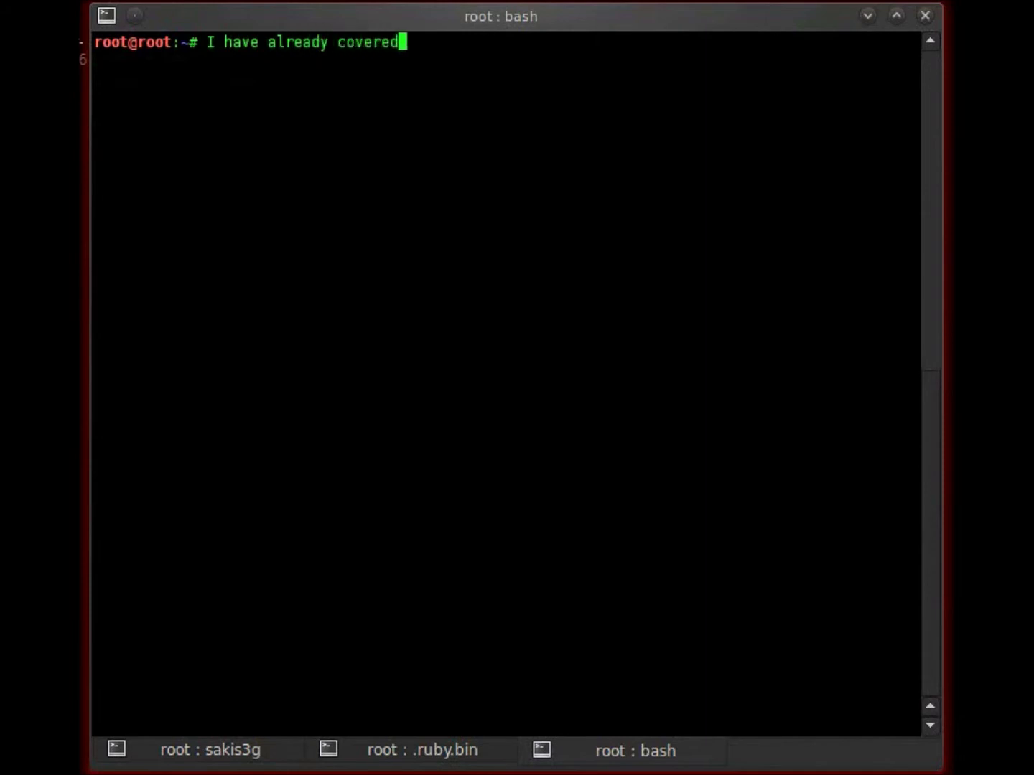
text( the two a)
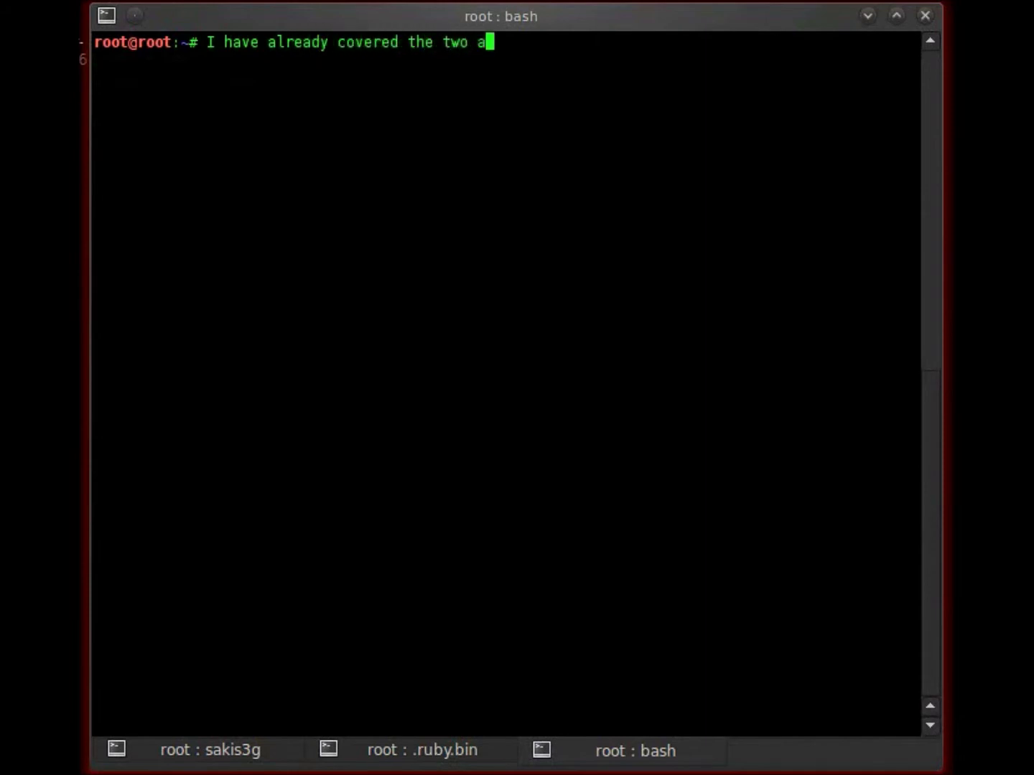
key(BackSpace)
text(smtp auxiliar)
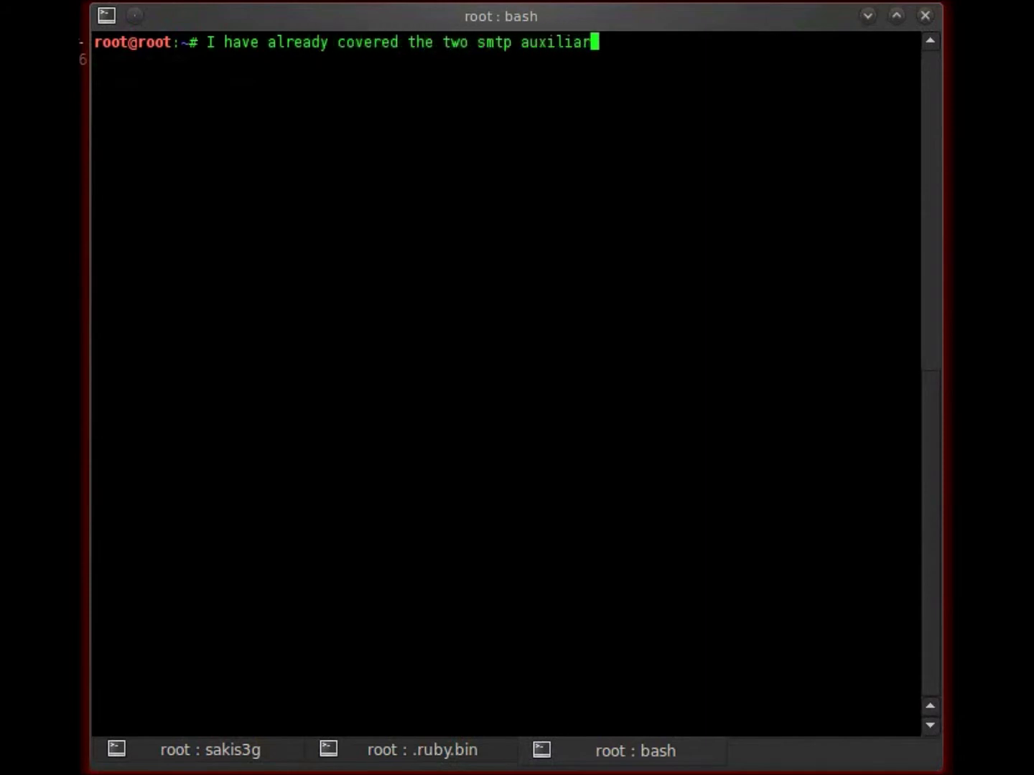
text(y that can be found )
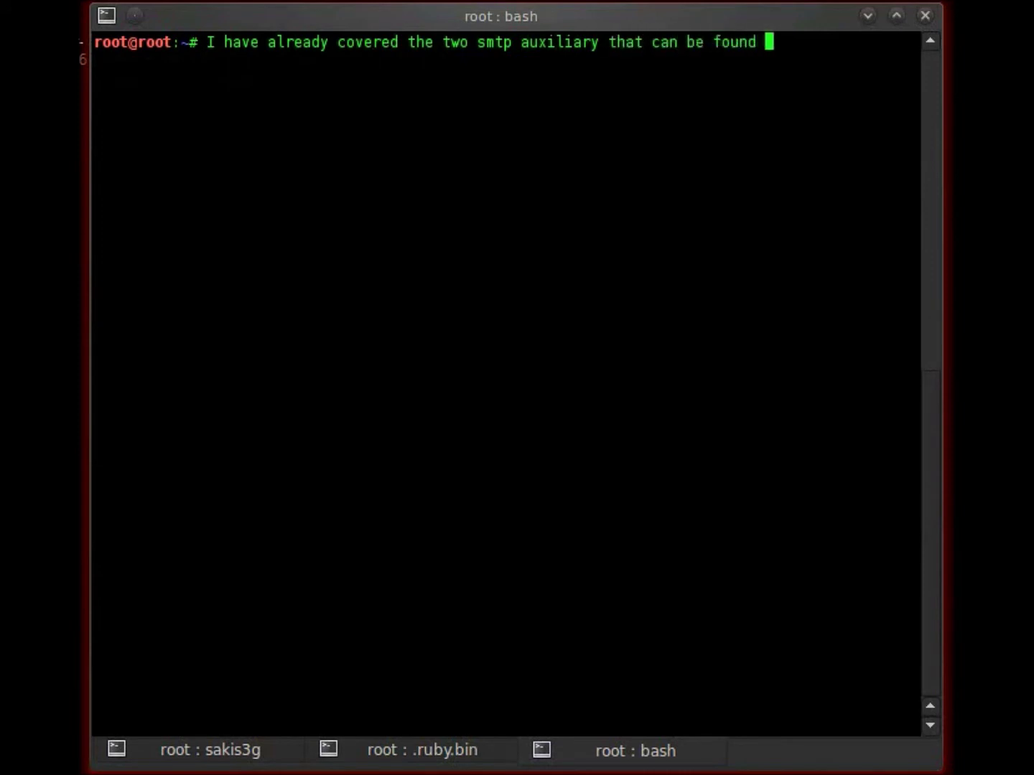
text(in metasploit fra)
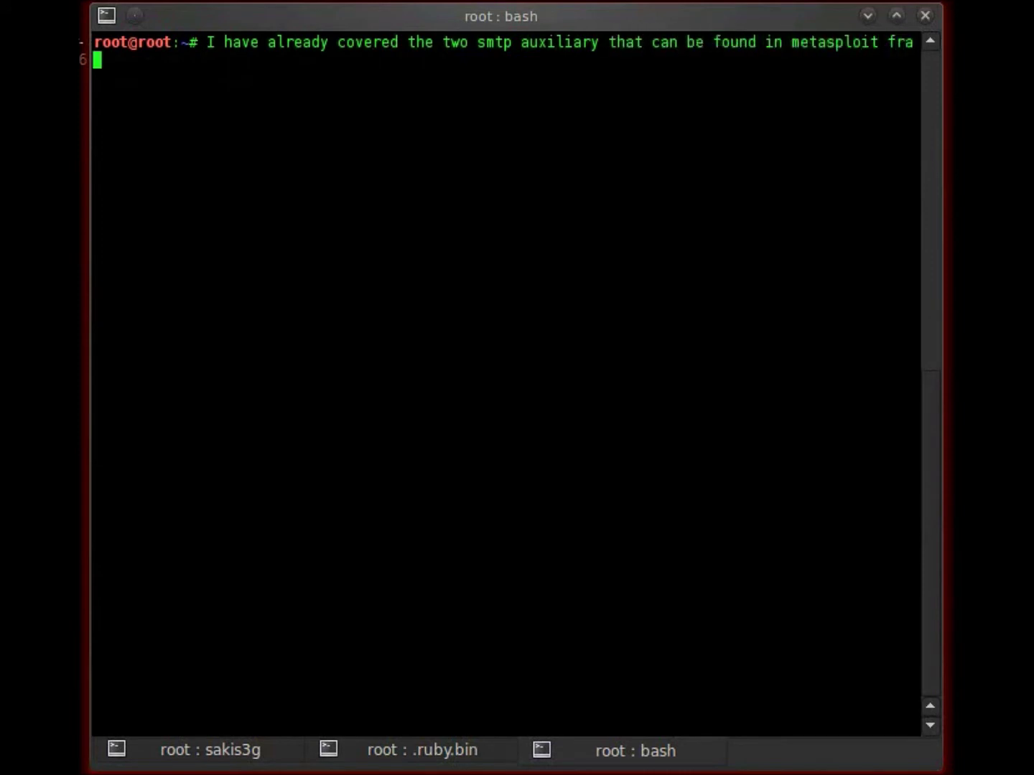
text(mework.)
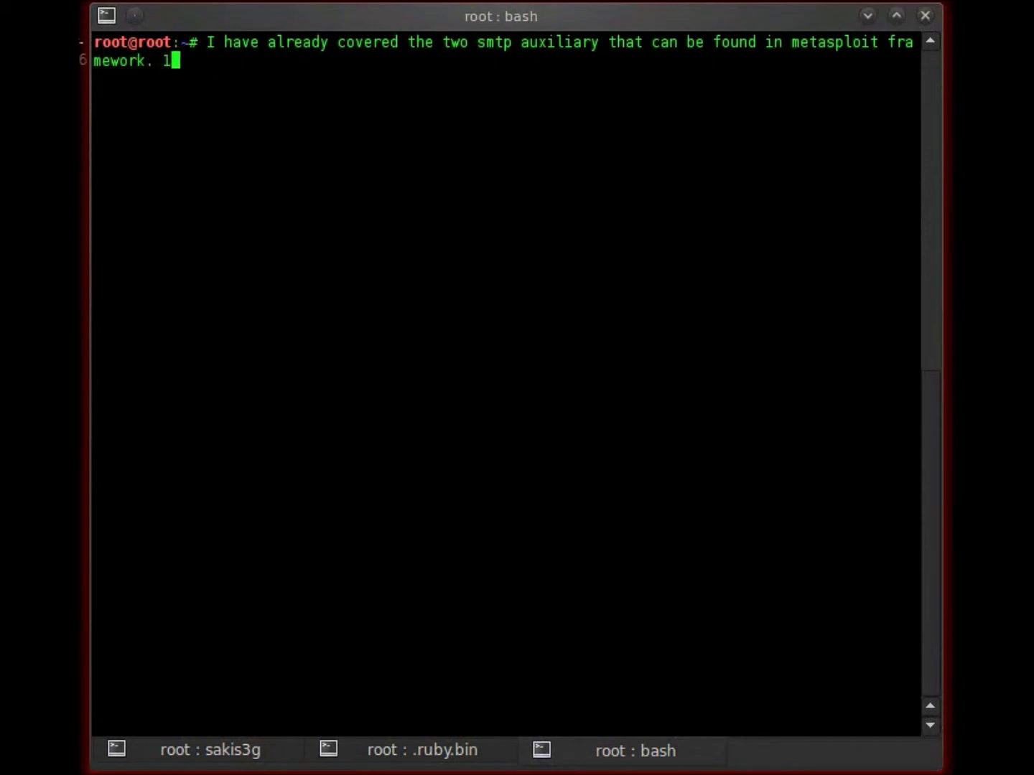
text( 1) smtp ver)
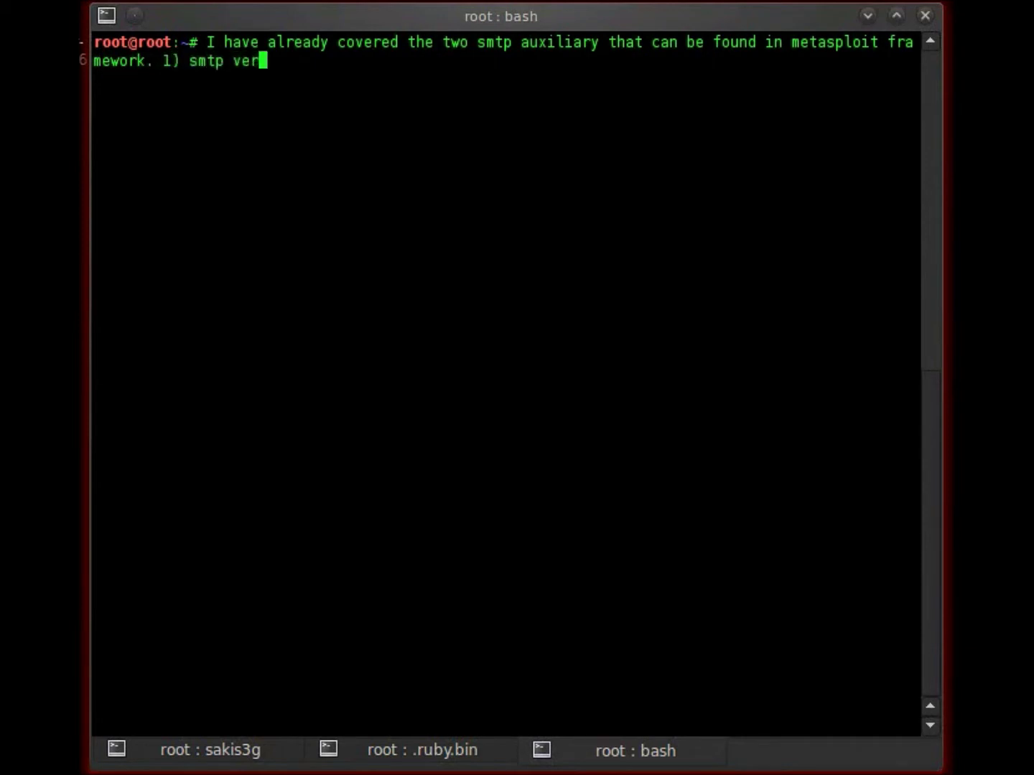
text(sion)
text(  detectiong and)
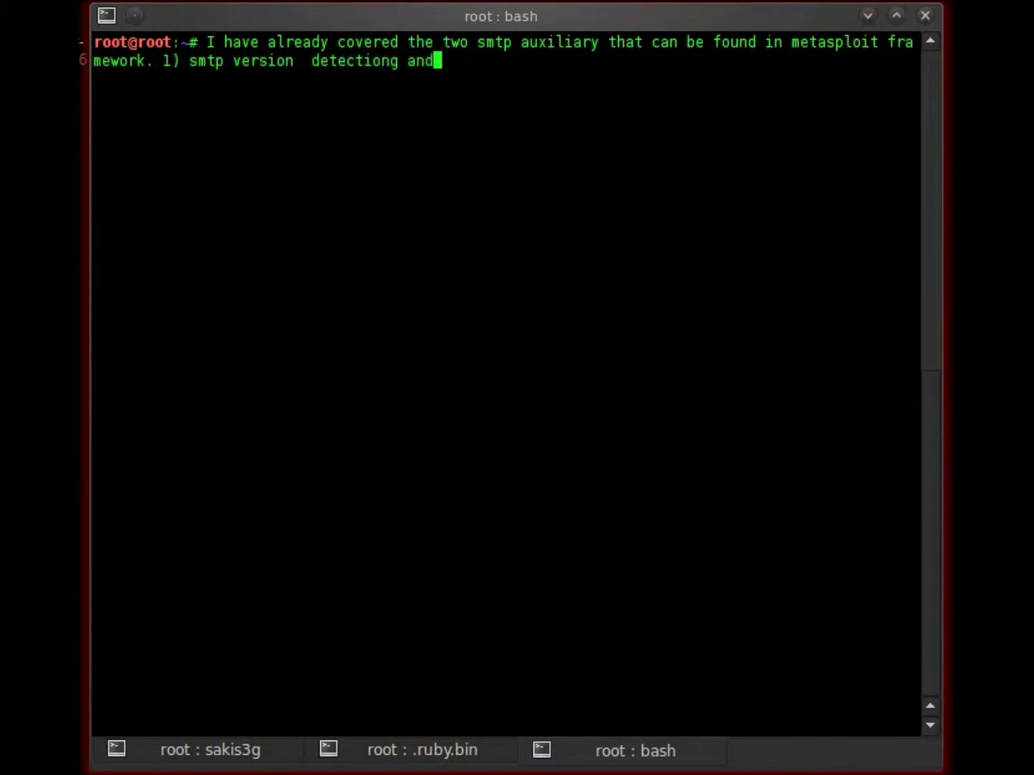
text( 2) smtp )
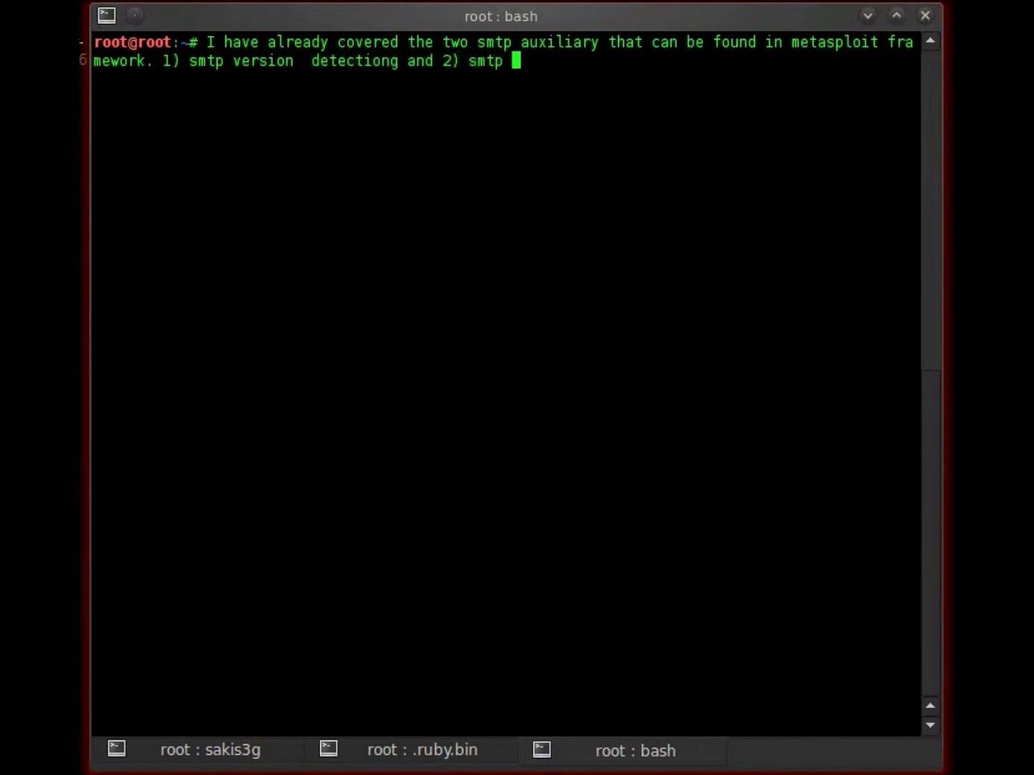
text(username enumerator.)
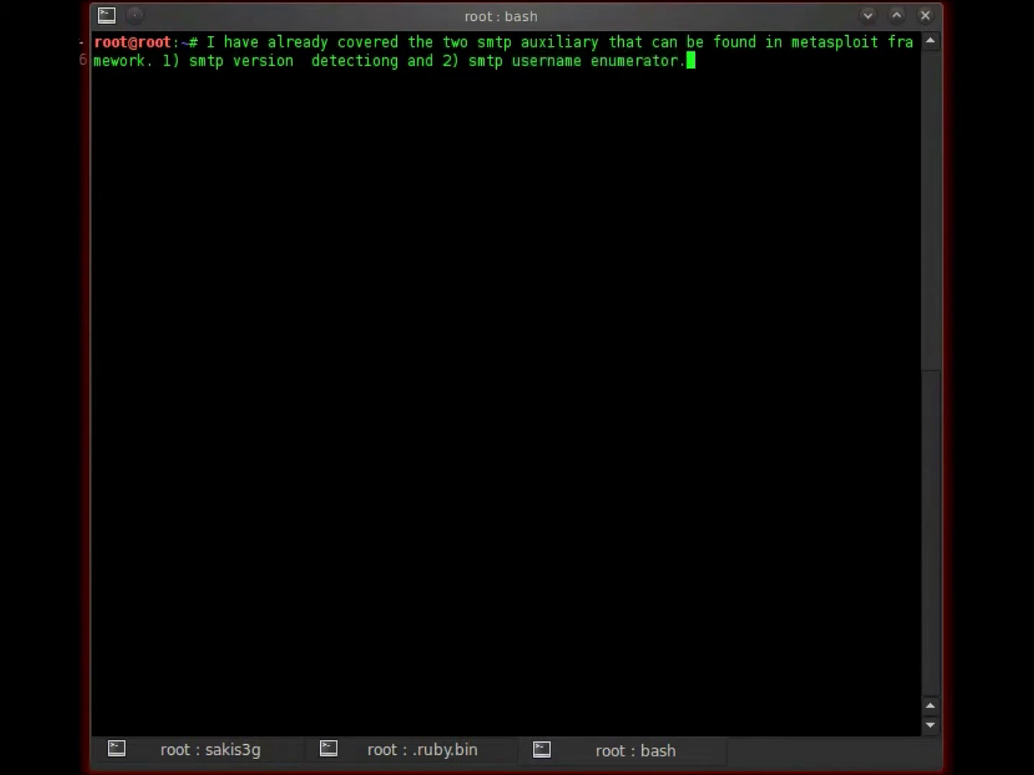
key(Return)
text(clear)
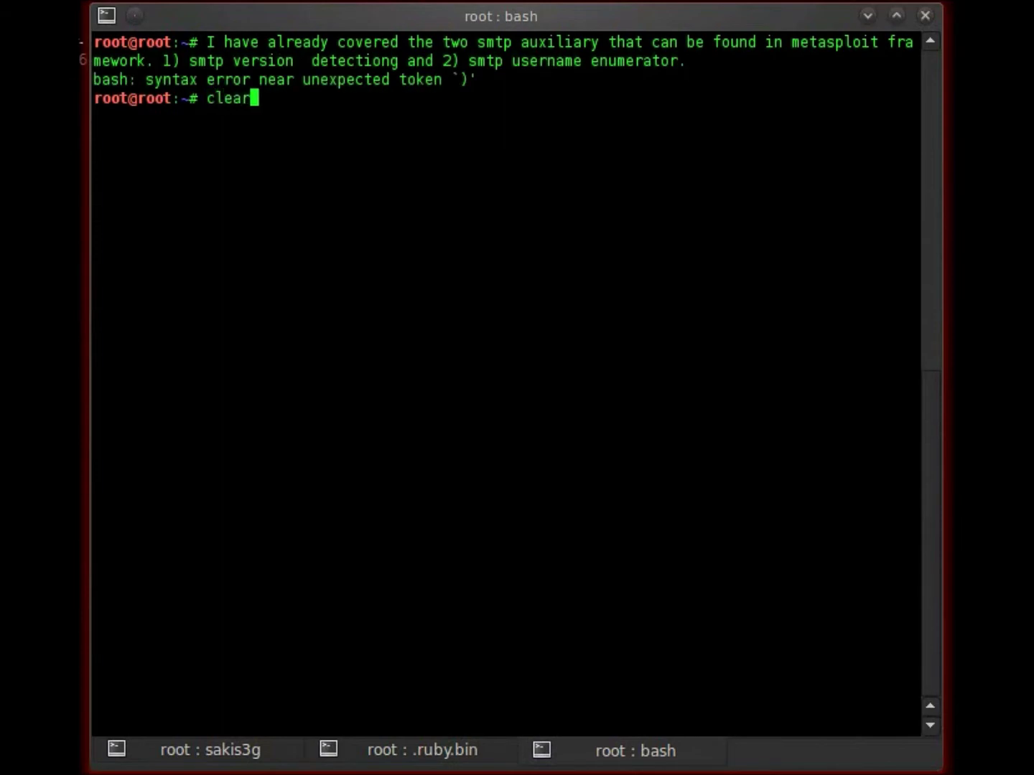
key(Return)
text(Today )
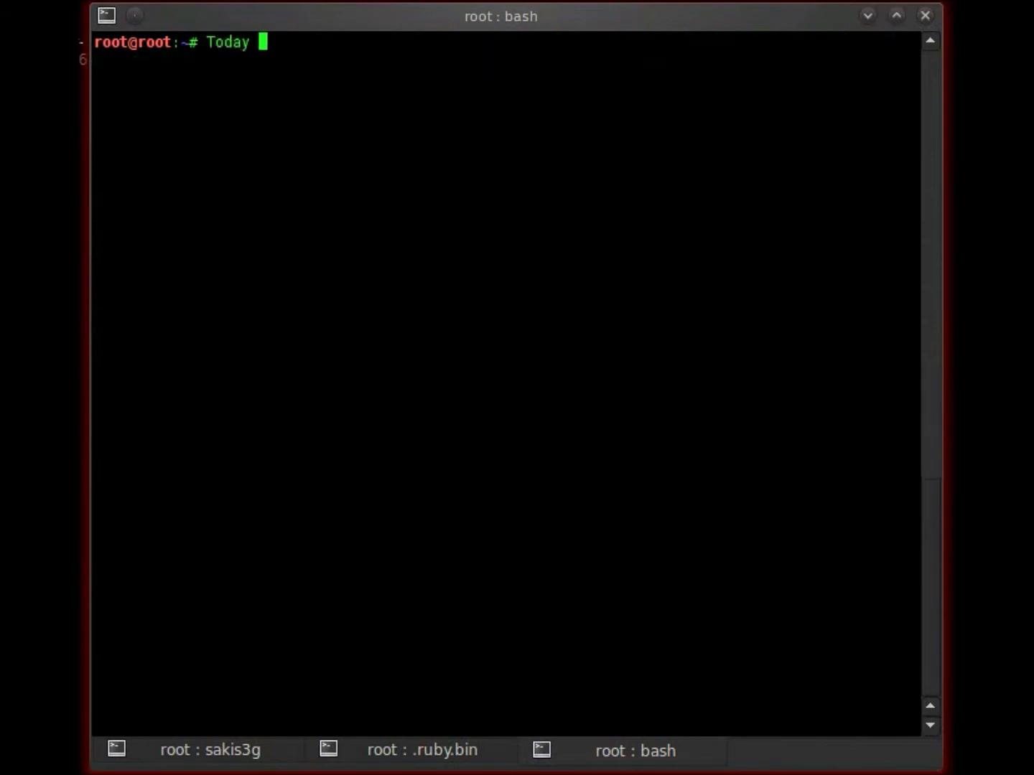
text(lets do the)
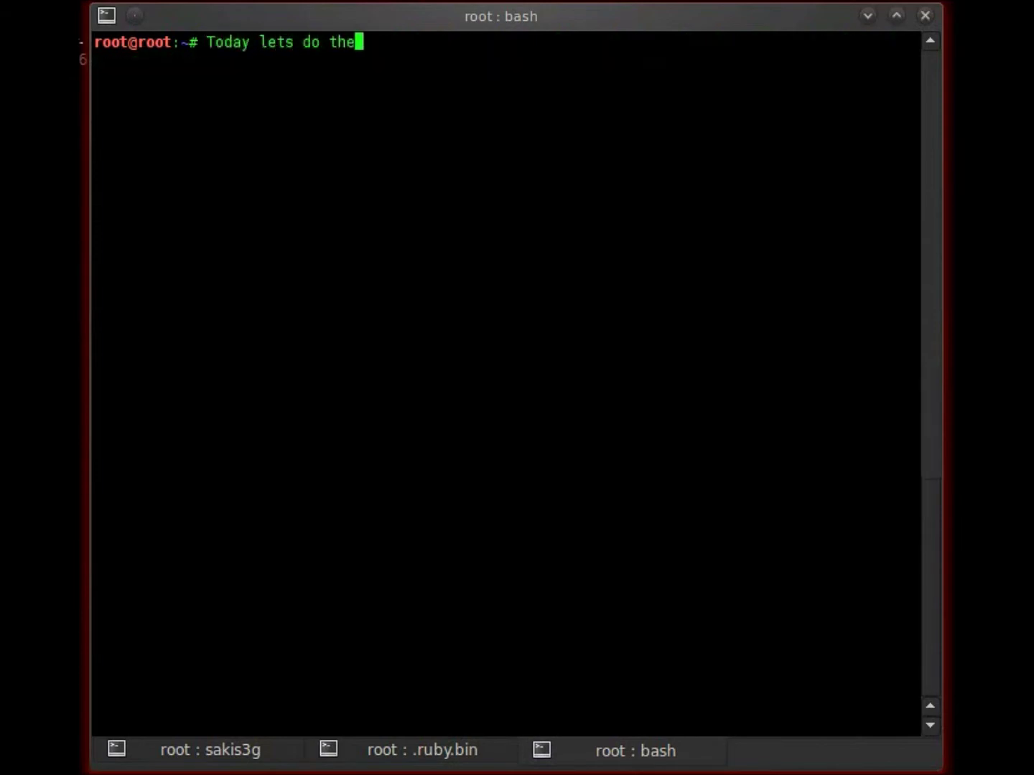
text( last one led)
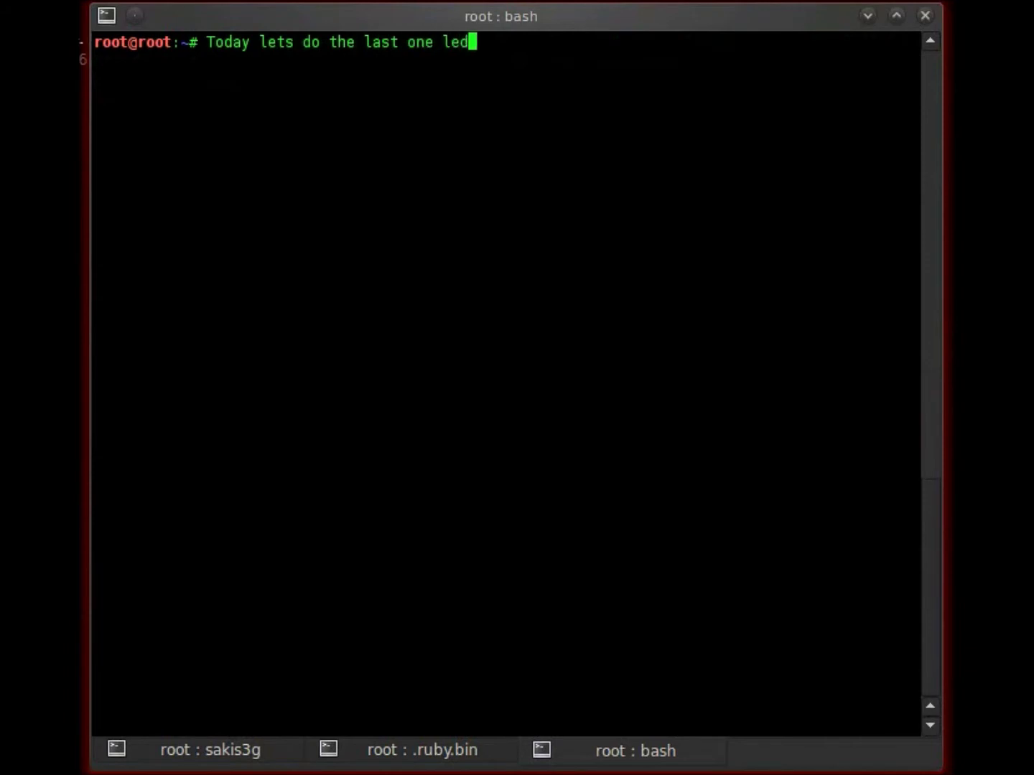
Step: Enter the note 'Today lets do the last one left in there call SMTP Fuzzer.'
key(BackSpace)
text(ft in there cal)
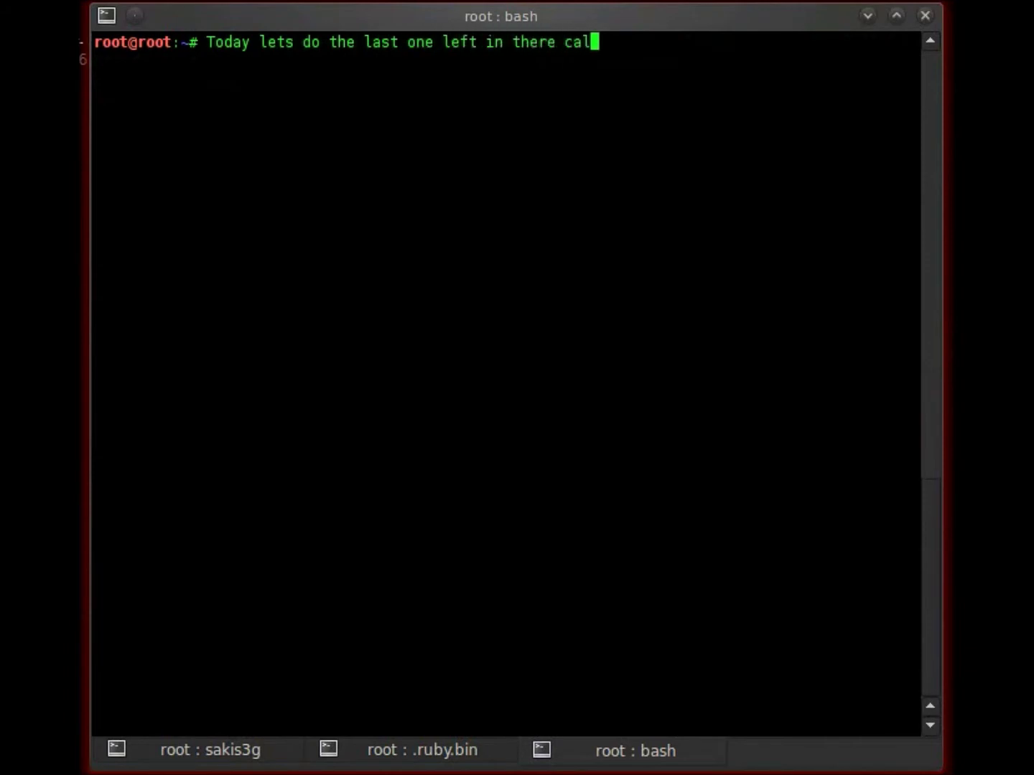
text(l SMTP F)
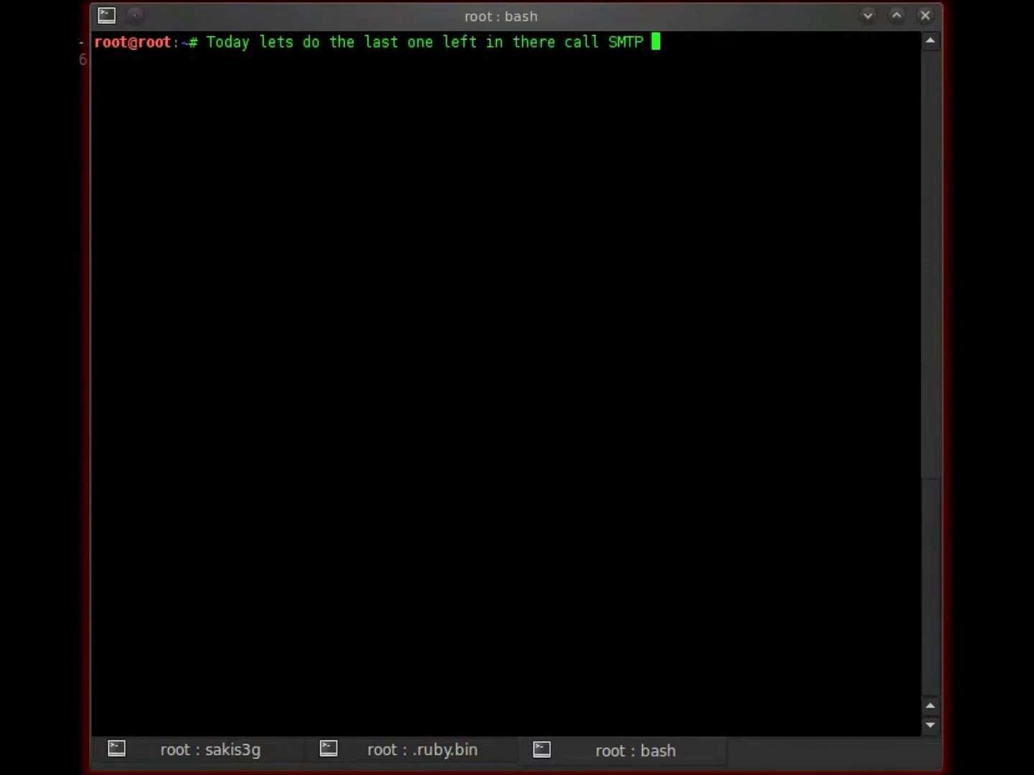
text(uzzer)
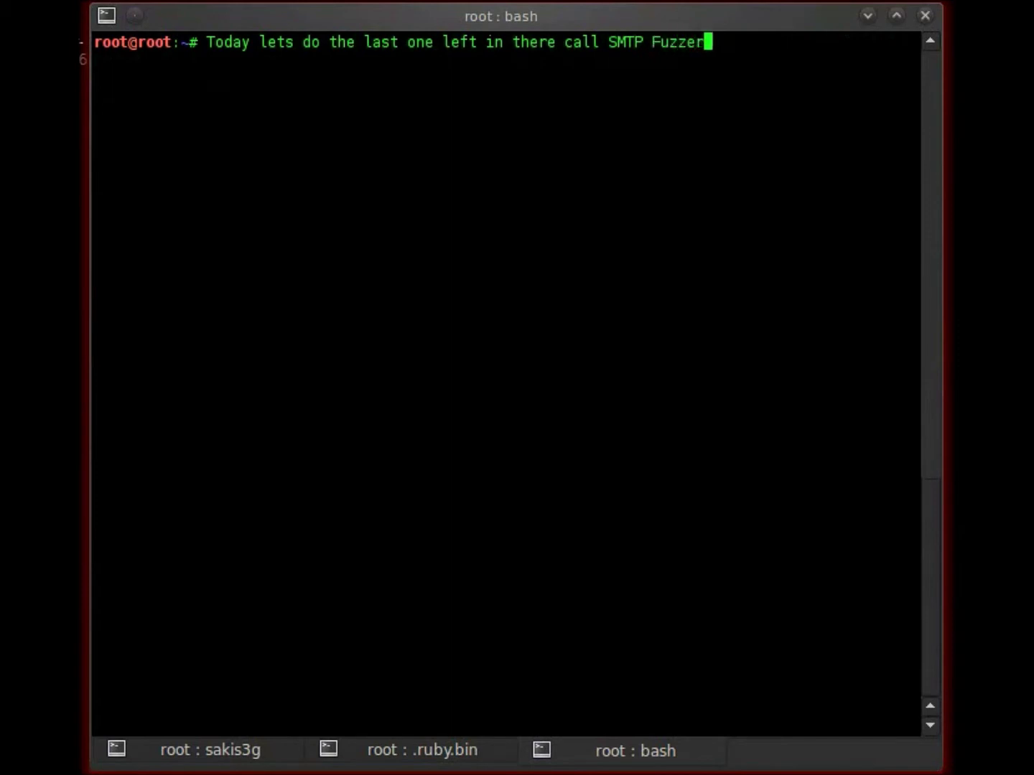
text(.)
key(Return)
text(clear)
Step: Enter a note explaining fuzzing and exploiting flaws like buffer overflows, then clear it
key(Return)
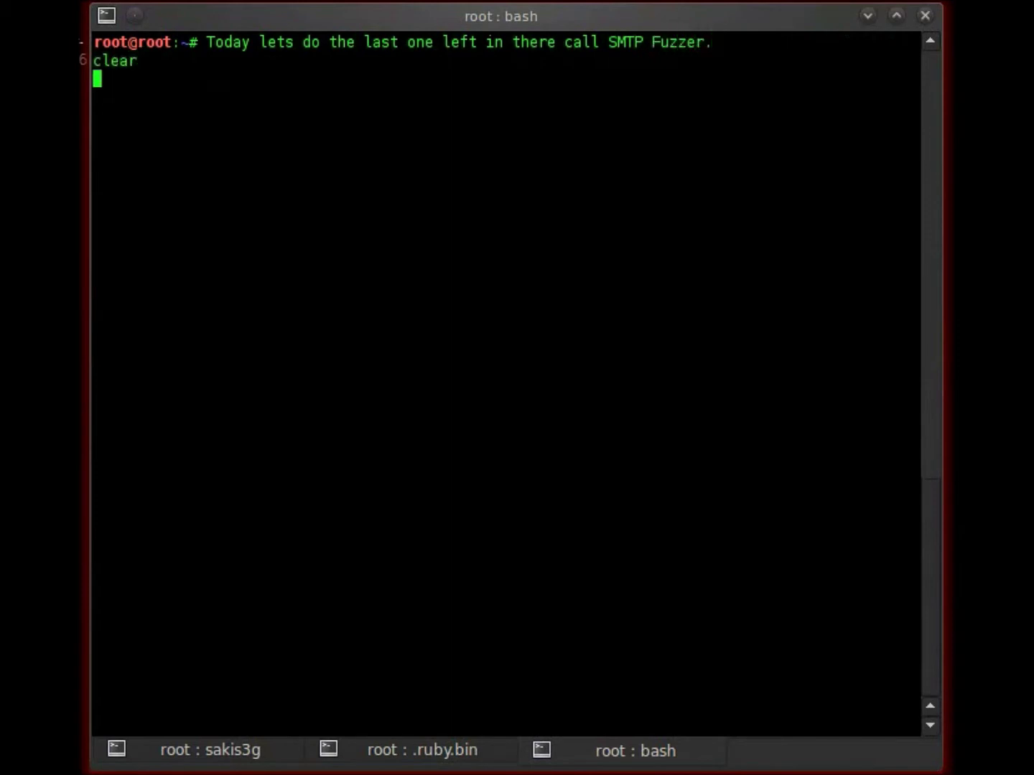
text(uzzin)
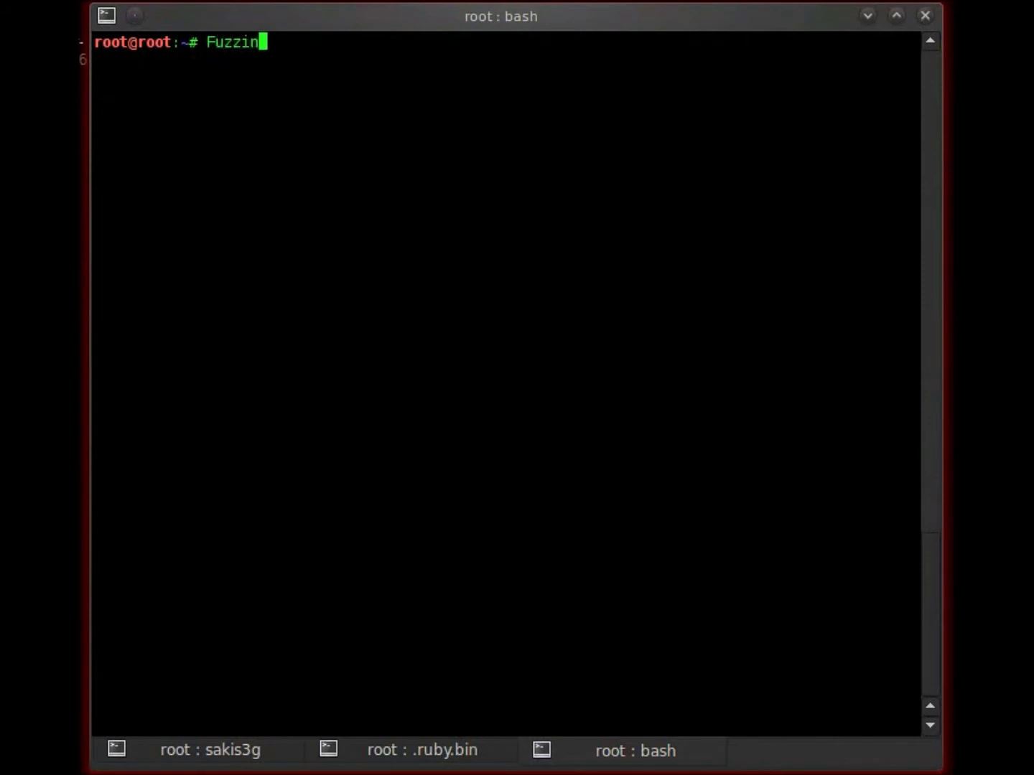
text(g as i have mention)
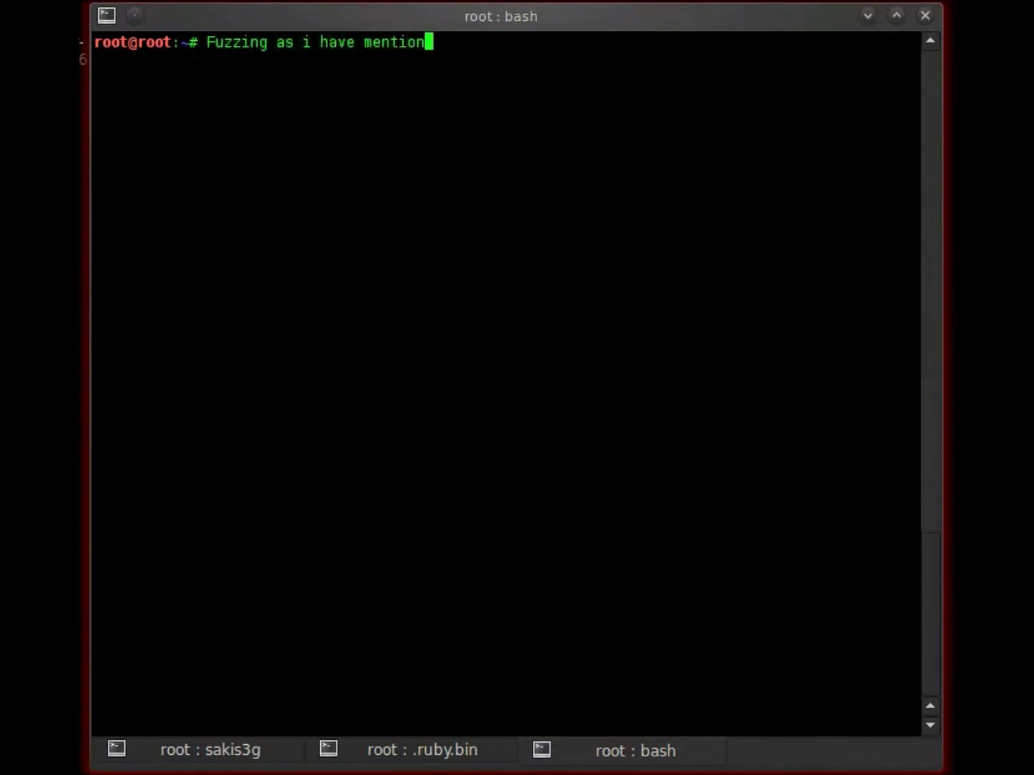
text(ed before is a me)
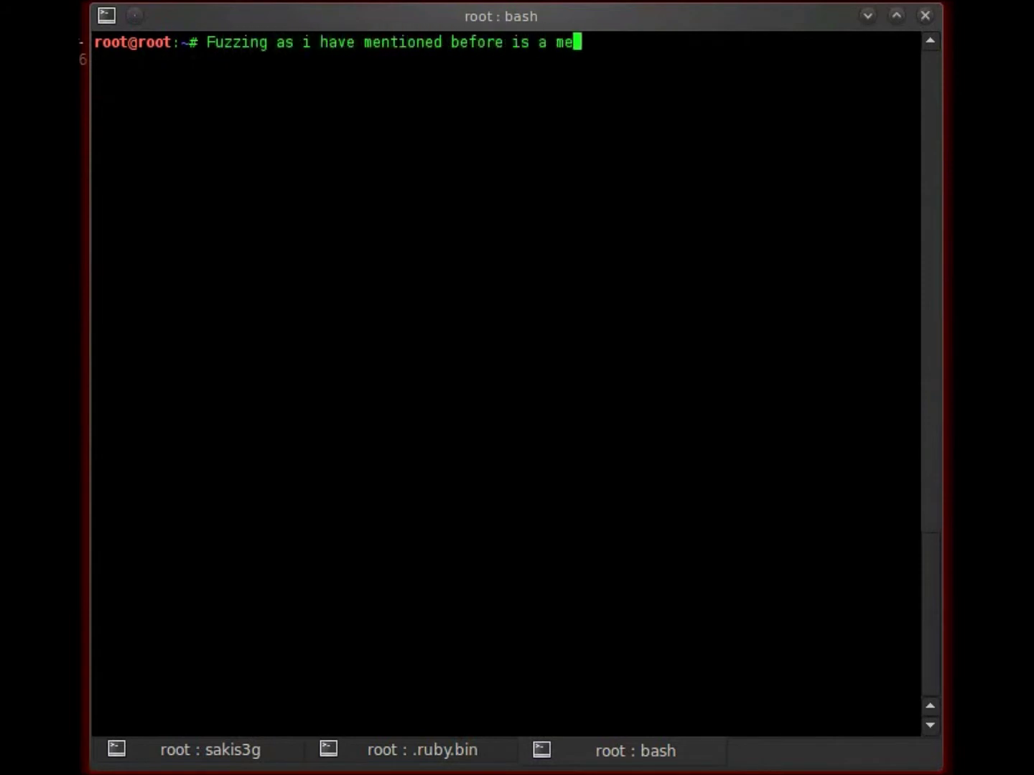
text(thod of sending var)
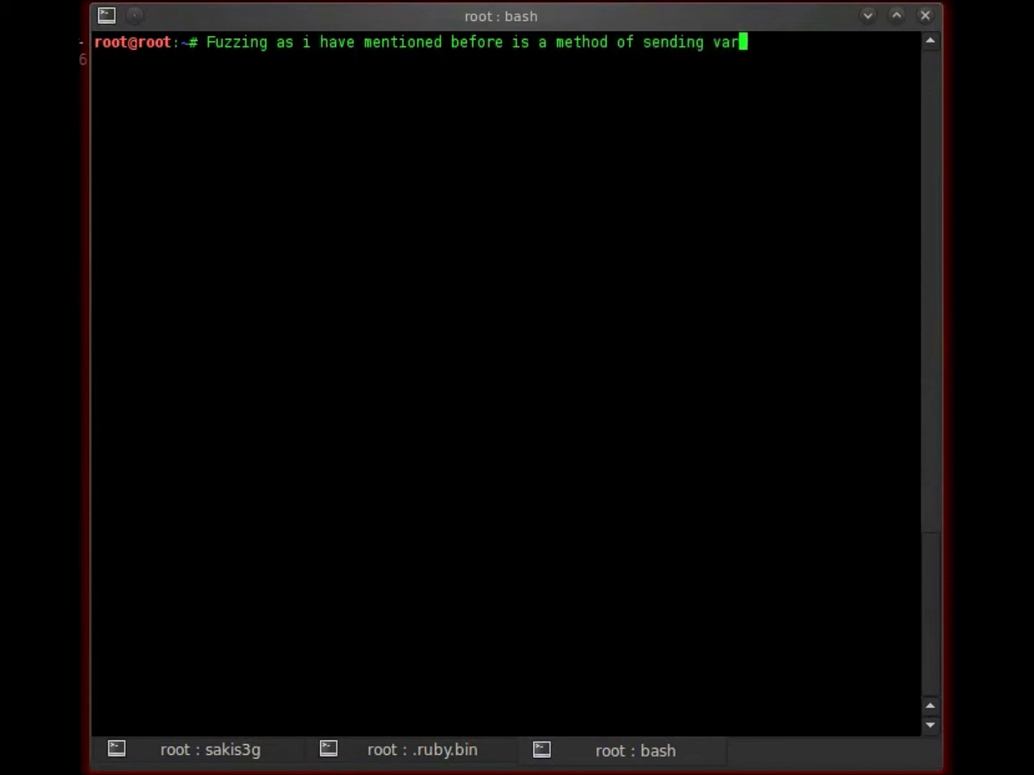
text(ious random )
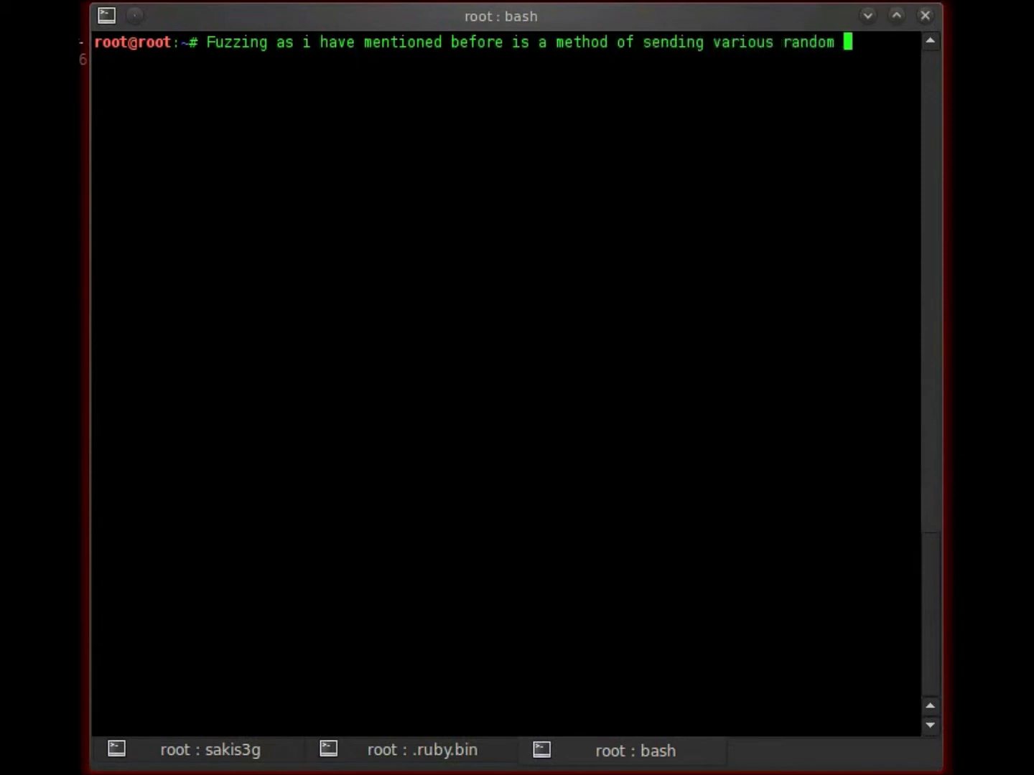
text(iterations )
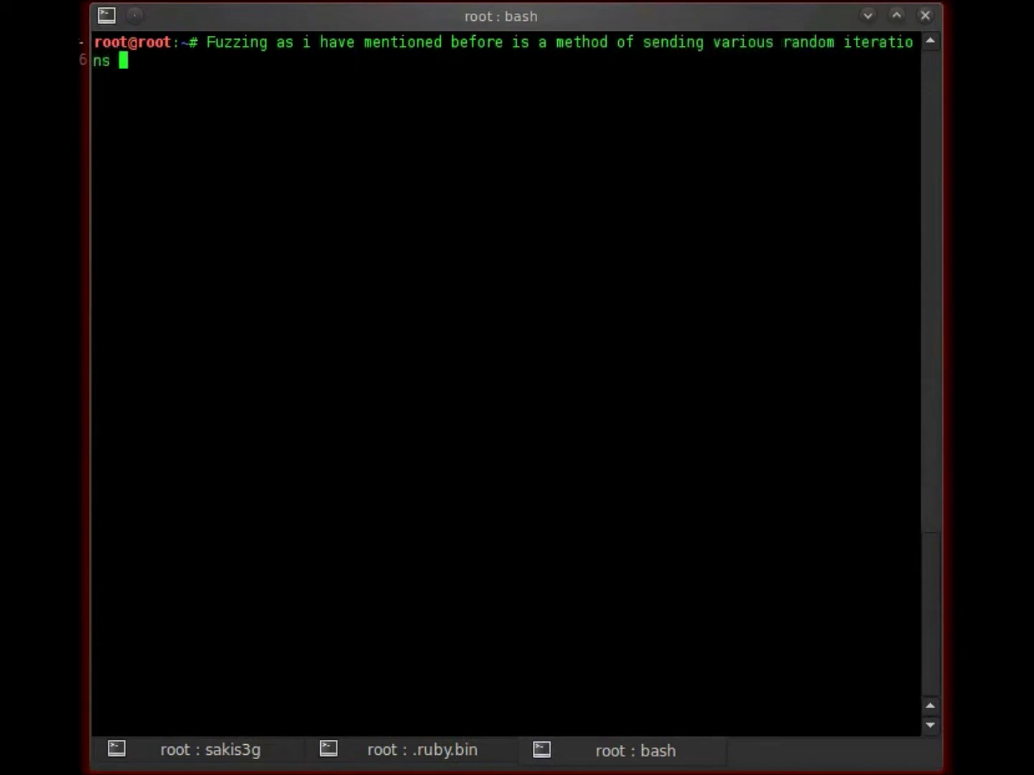
text(or malfor)
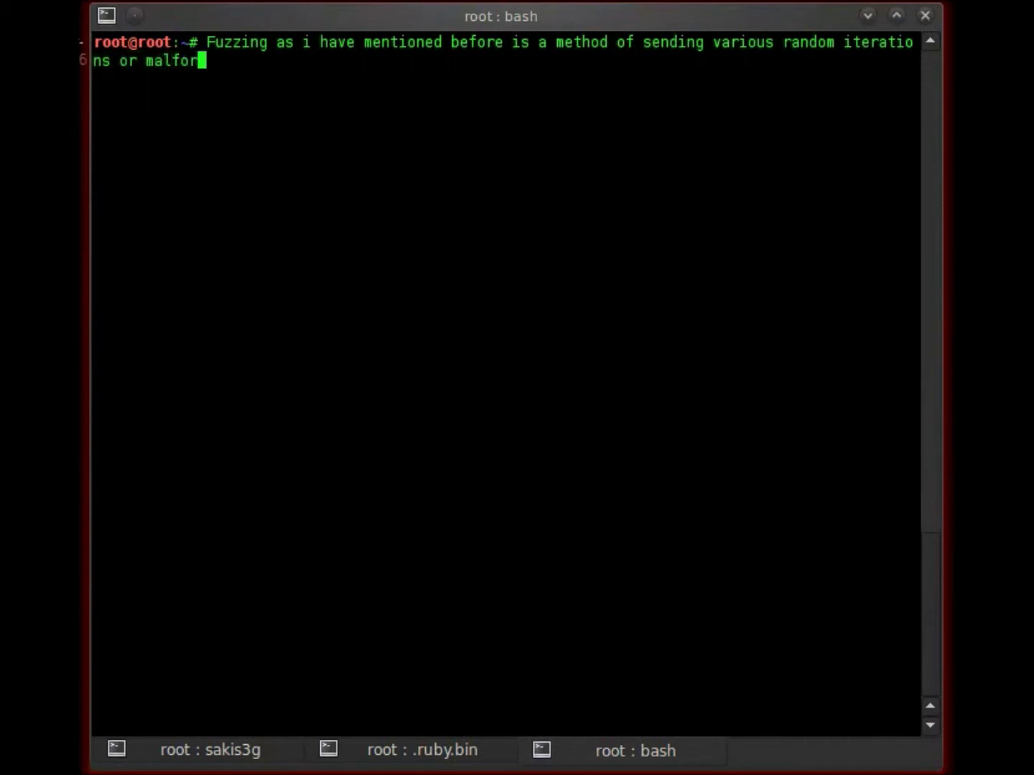
text(med inputs to a target se)
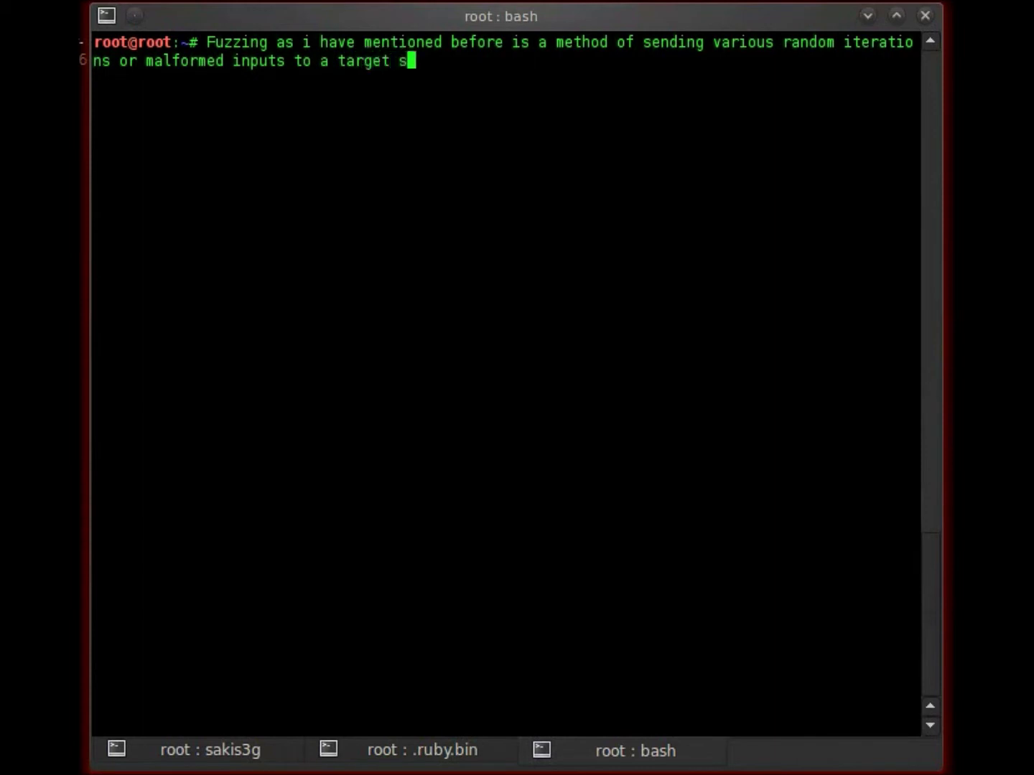
text(rvice)
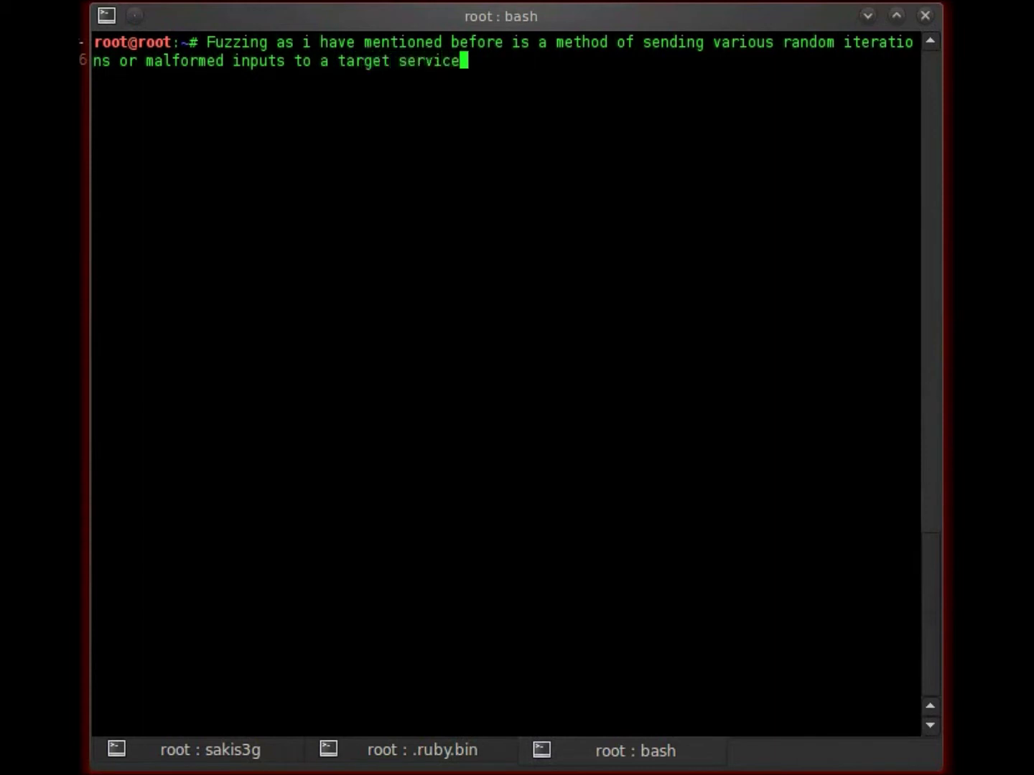
text( to see wh)
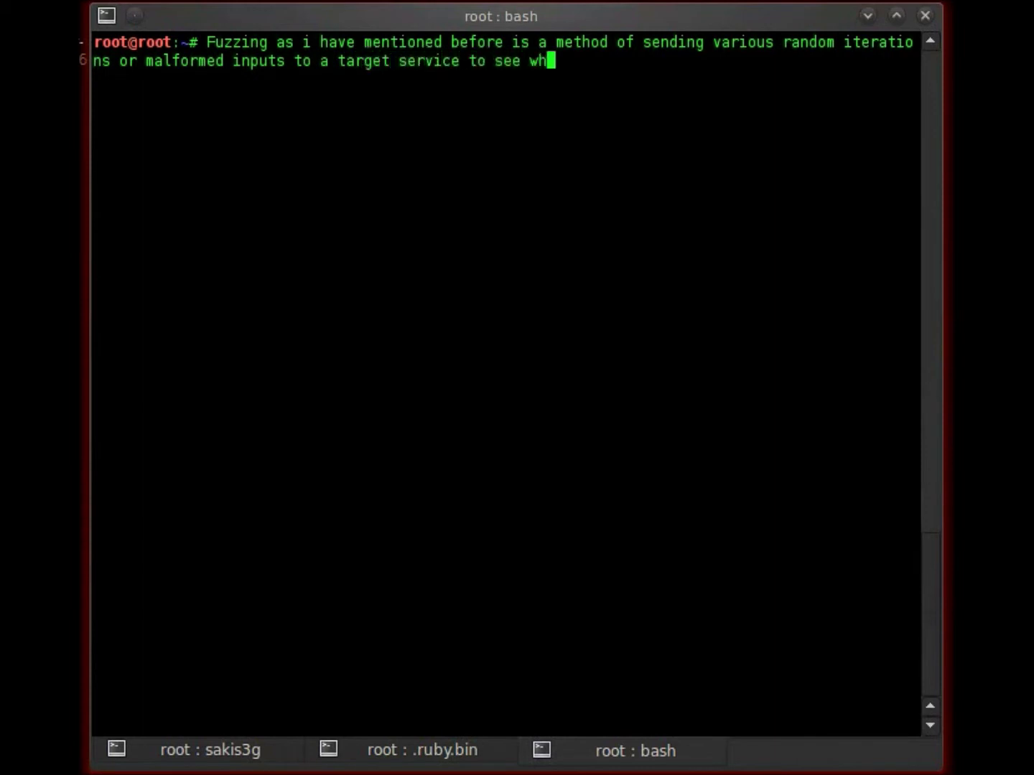
text(at response we)
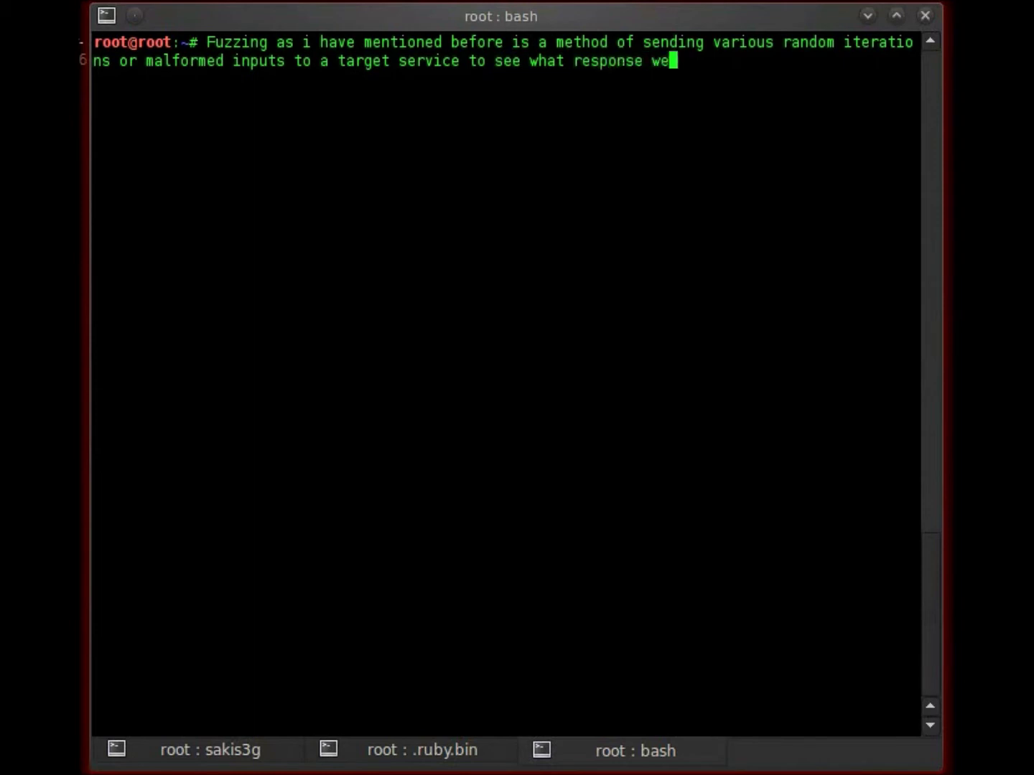
text( get. I)
text(f we )
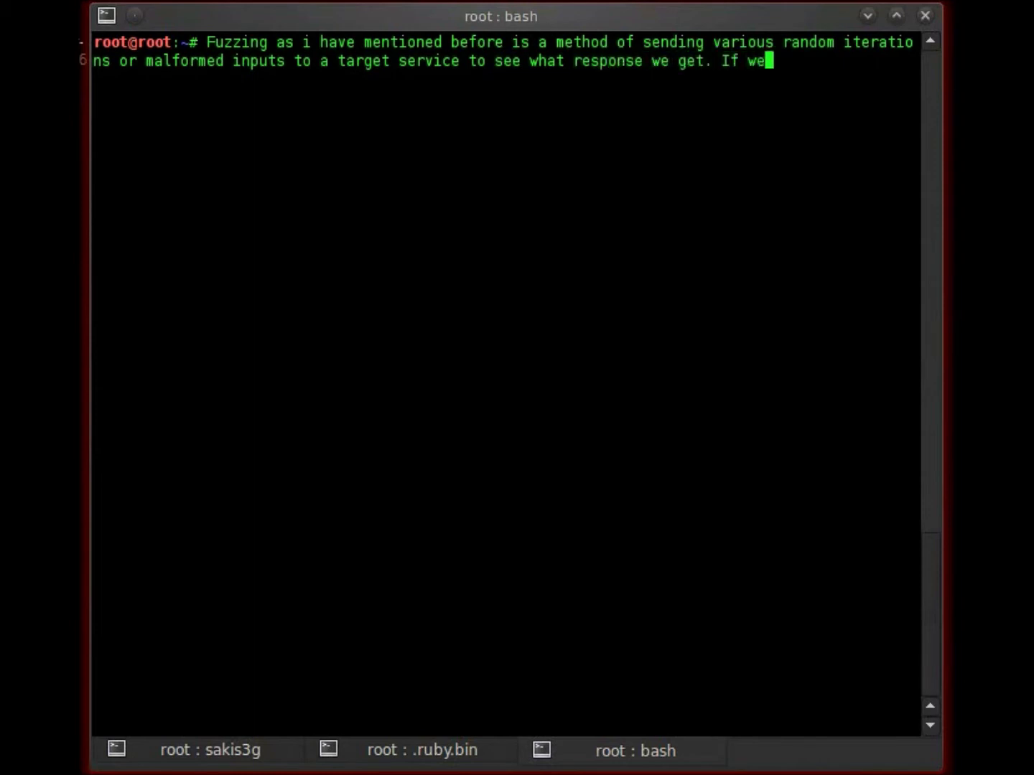
text(manage to )
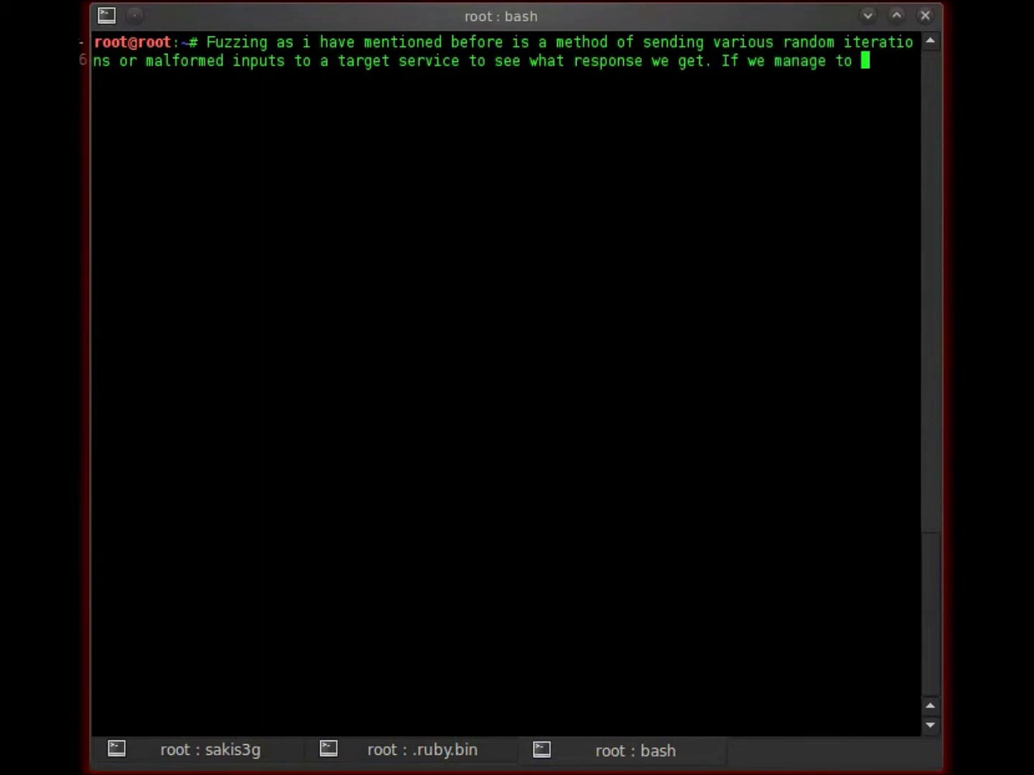
text(detect some stran)
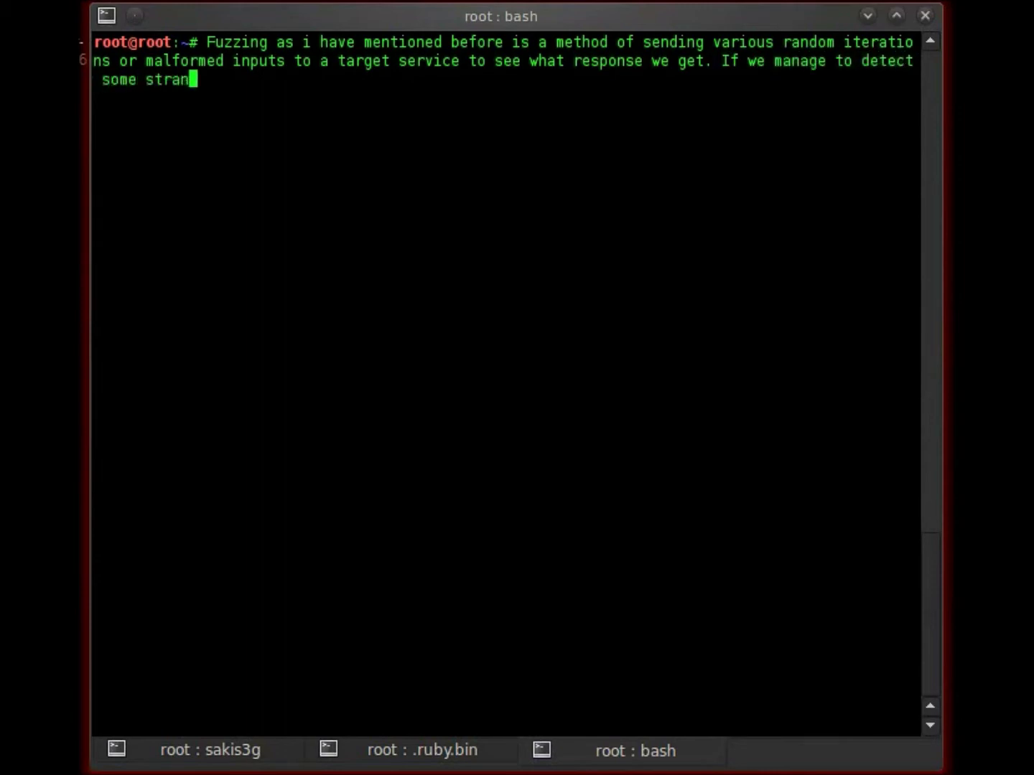
text(ge reaction a)
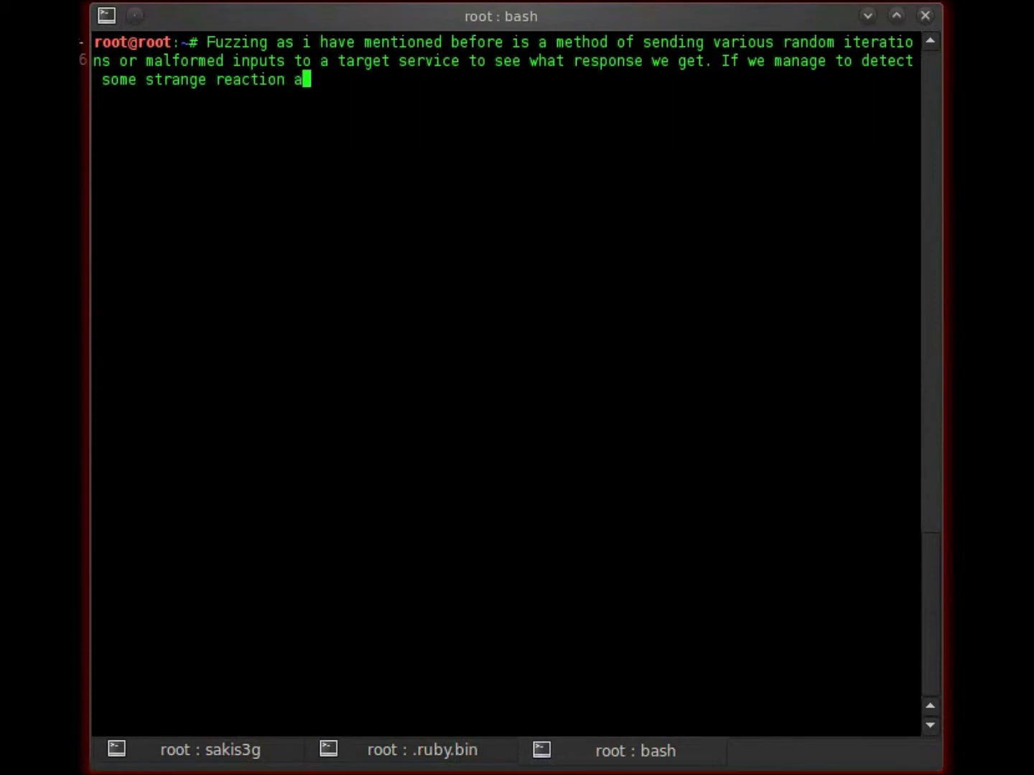
text(nd response from the )
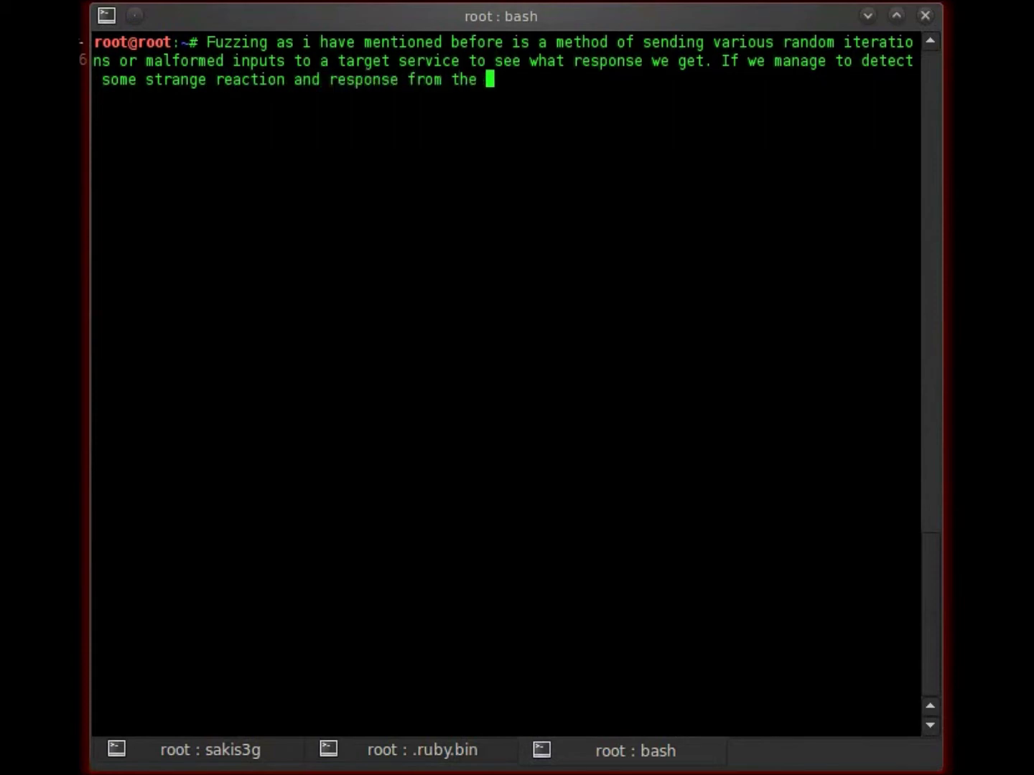
text(server, we can the)
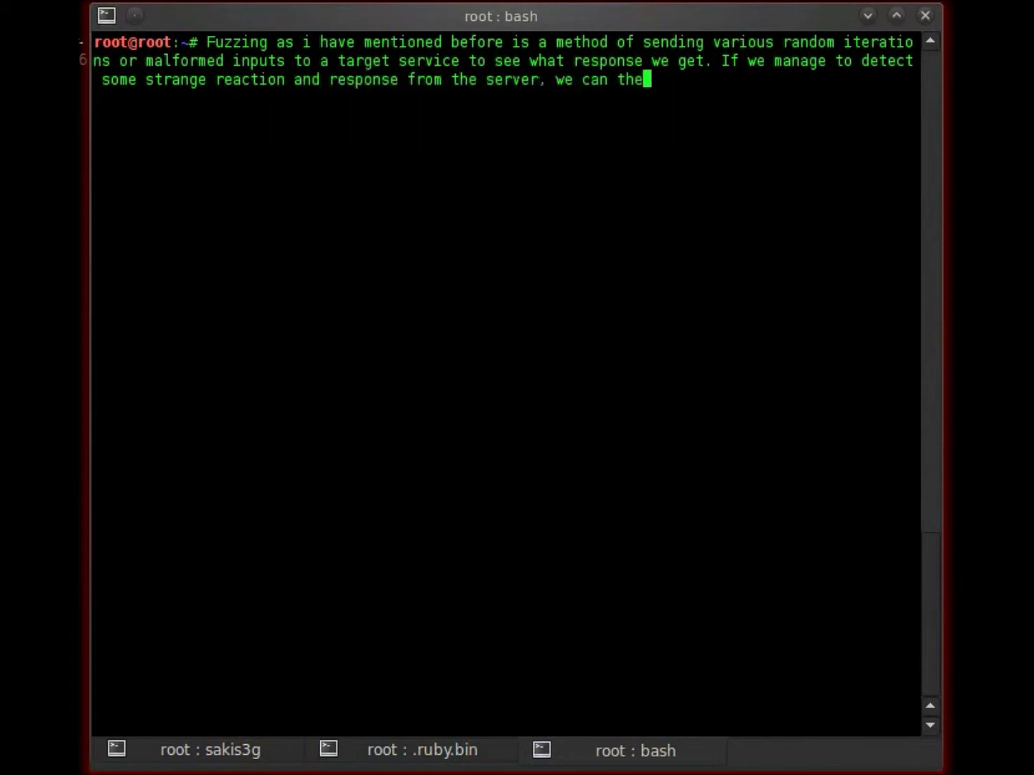
text(n proceed to )
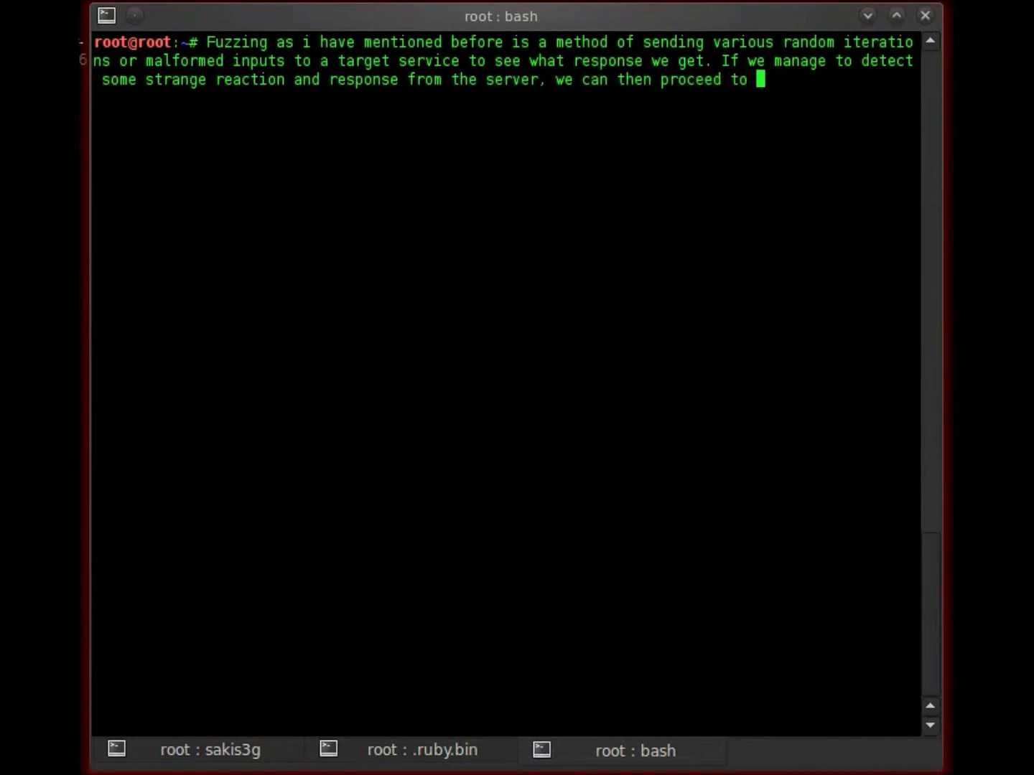
text(create an explo)
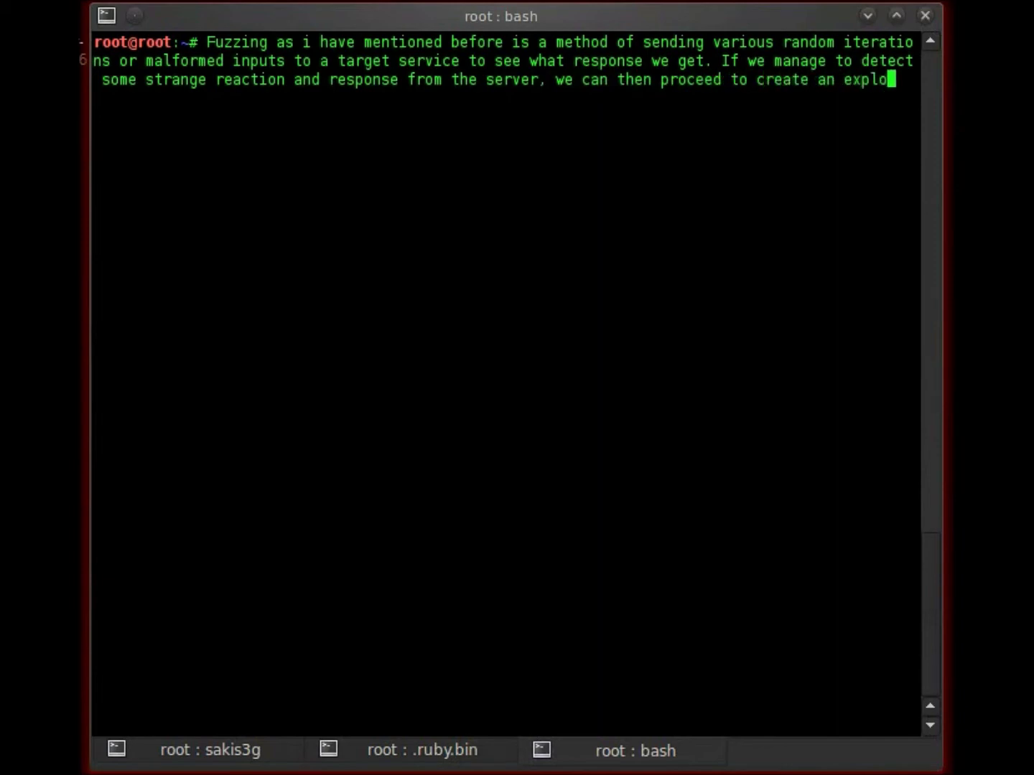
text(it or wha)
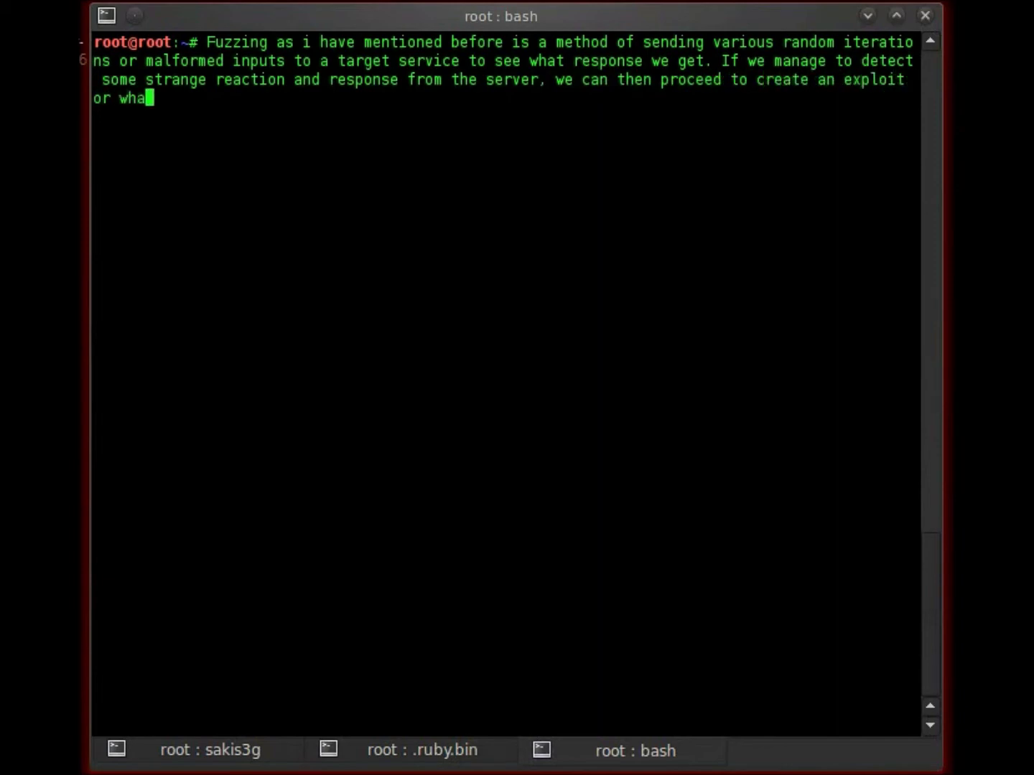
text(tever based on tha)
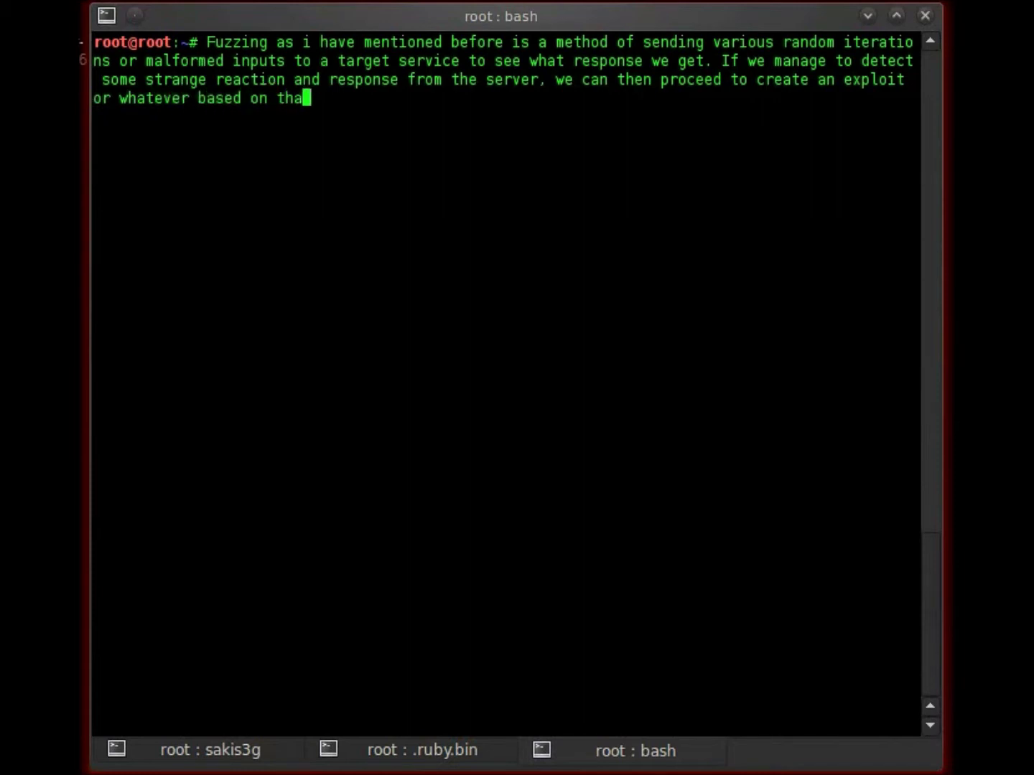
text(t vulnerabil)
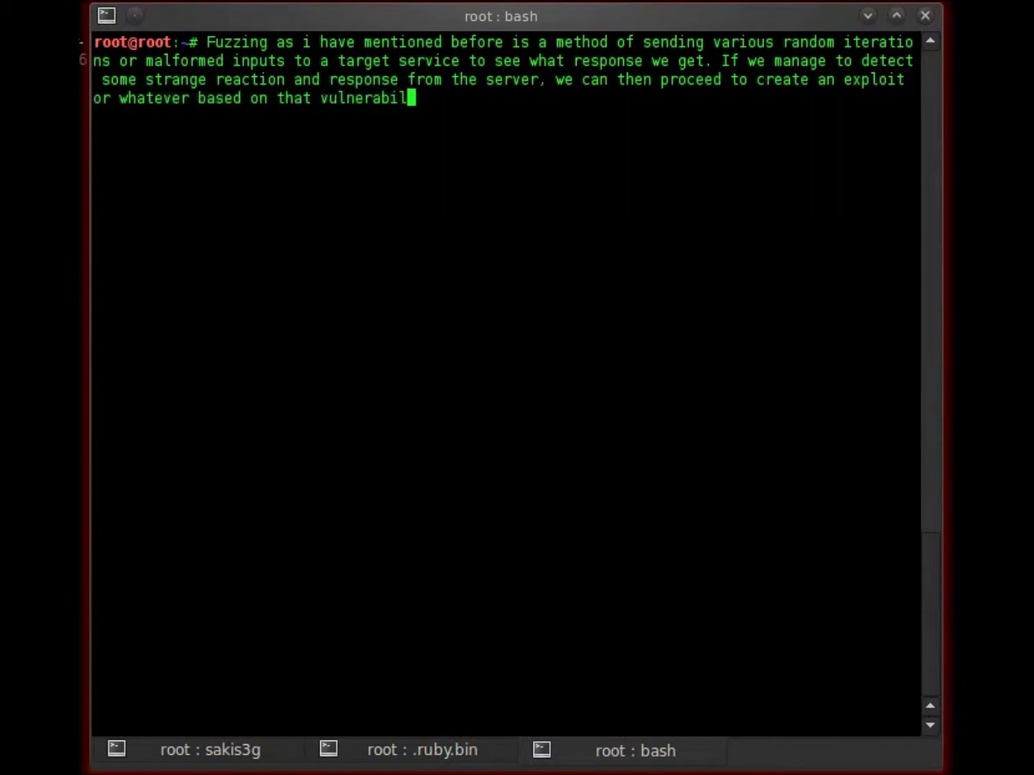
text(ity. A buffer overflow)
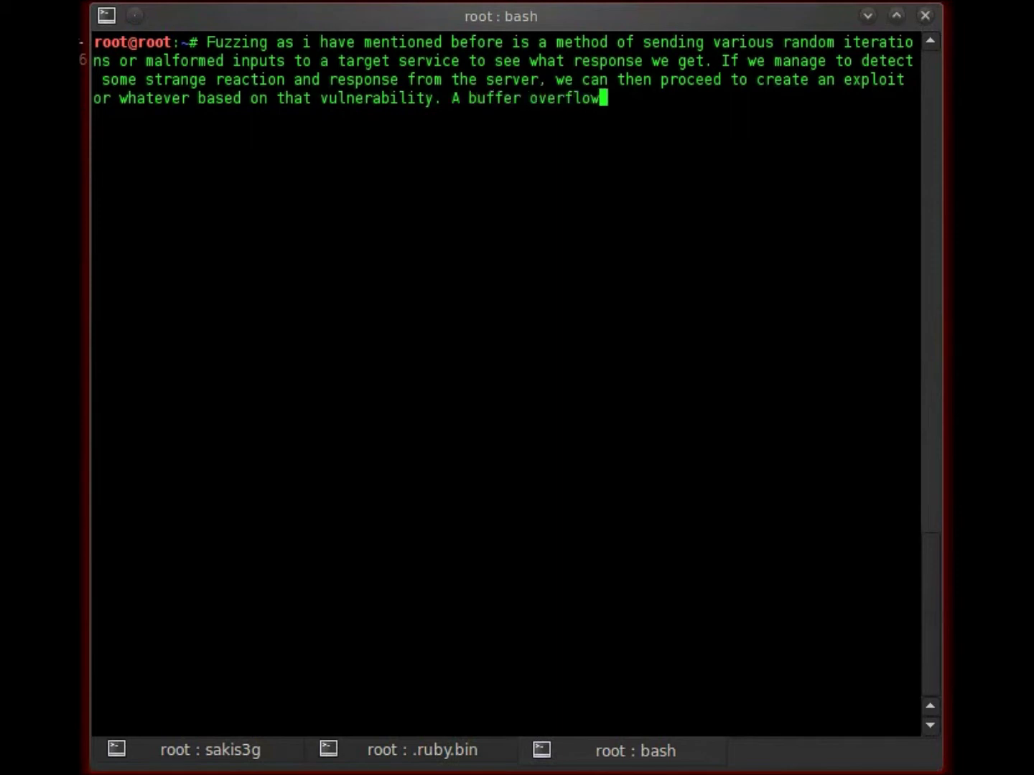
text( for exam)
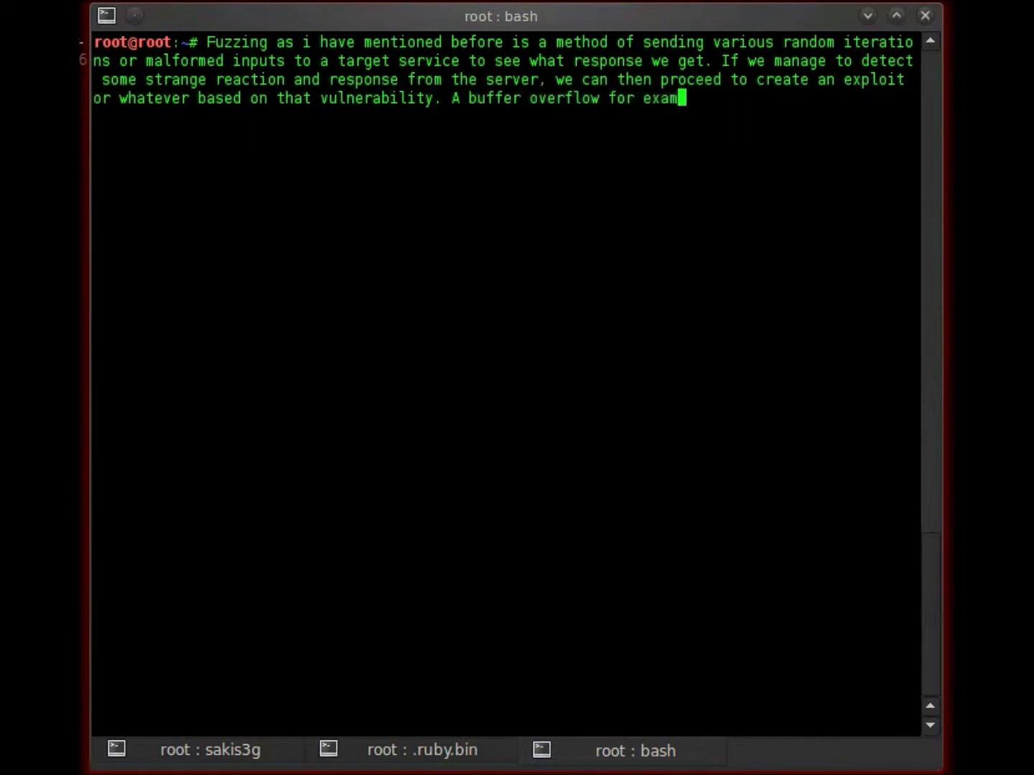
text(ple.)
key(Return)
text(cl)
text(ear)
key(Return)
text(0)
text(k )
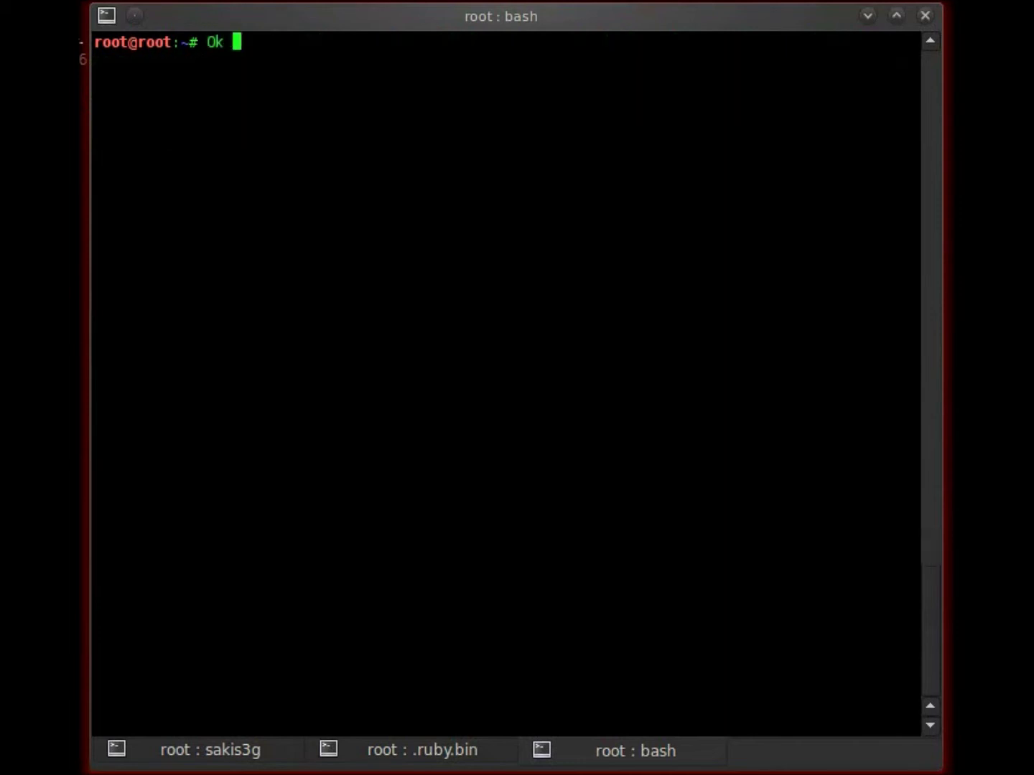
text(so lets get stra)
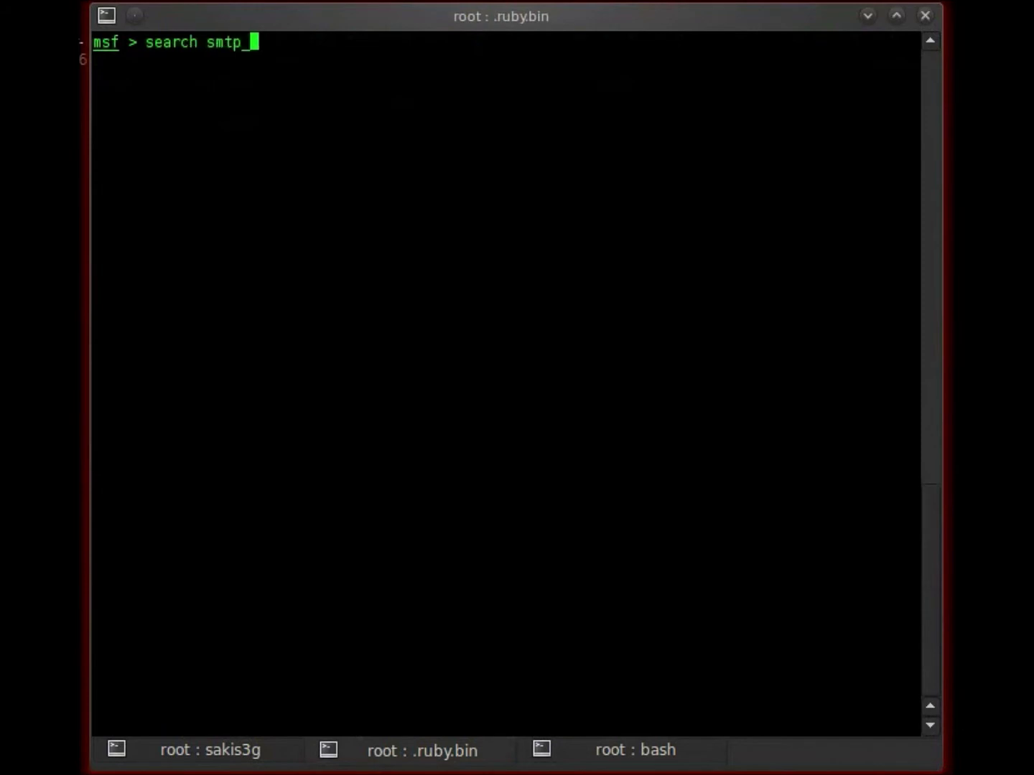
text(fuzzer)
Step: Search for smtp_fuzzer, load auxiliary/fuzzers/smtp/smtp_fuzzer and show its options
key(Return)
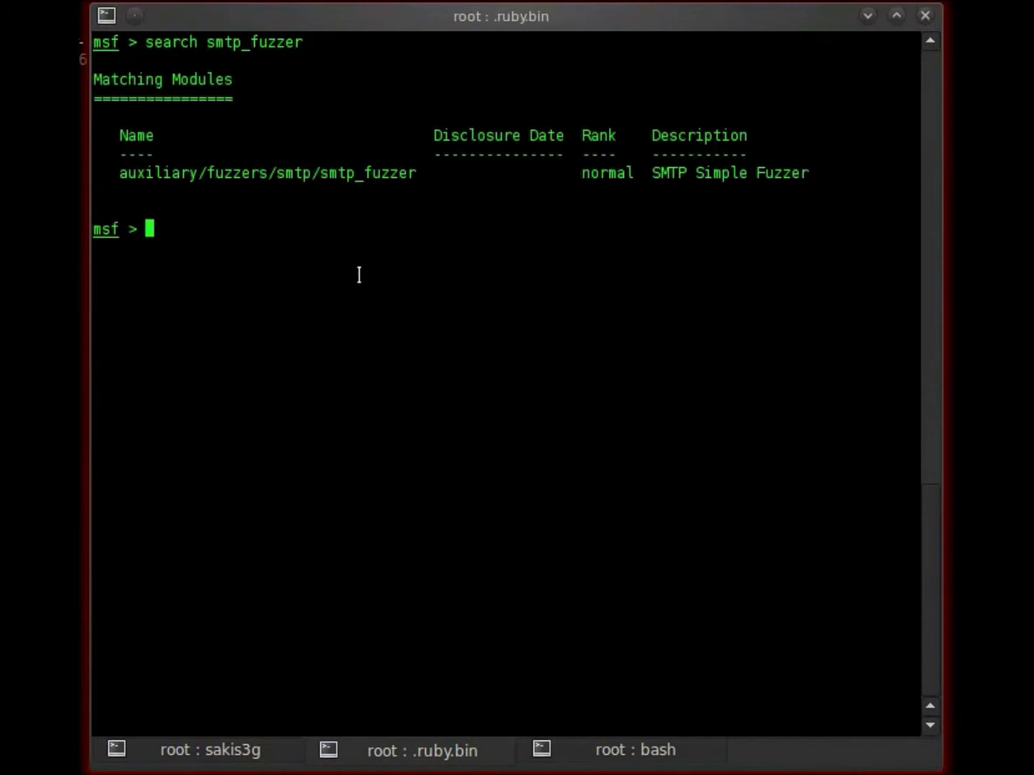
text(use auxiliary)
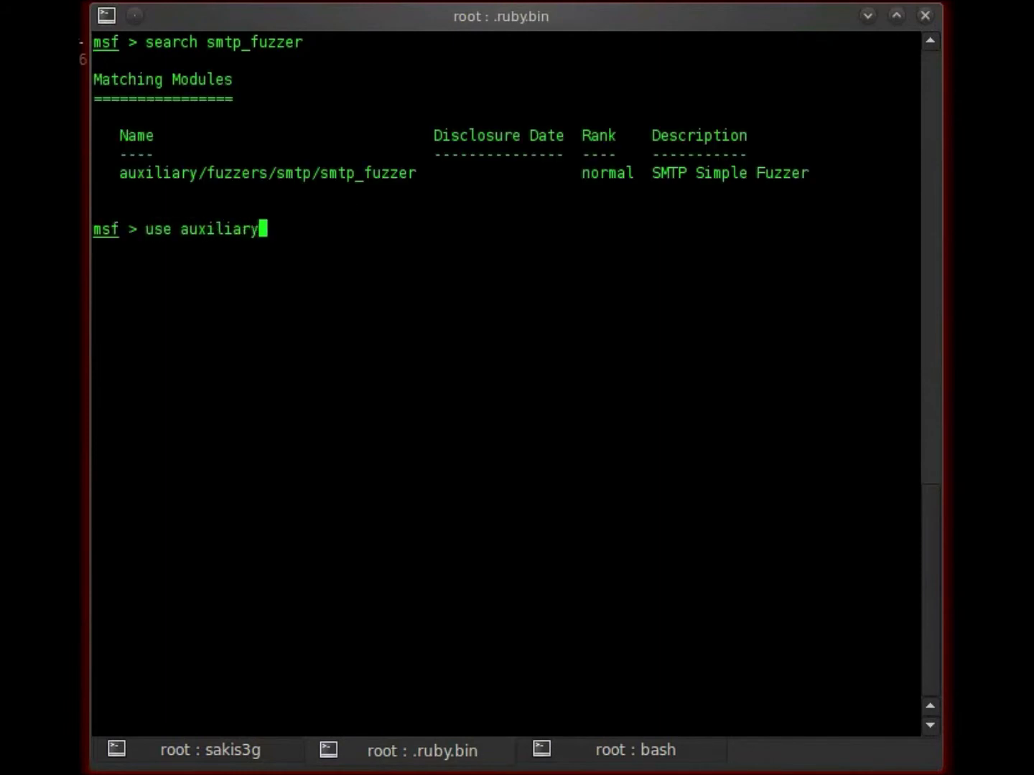
text(/fuzze)
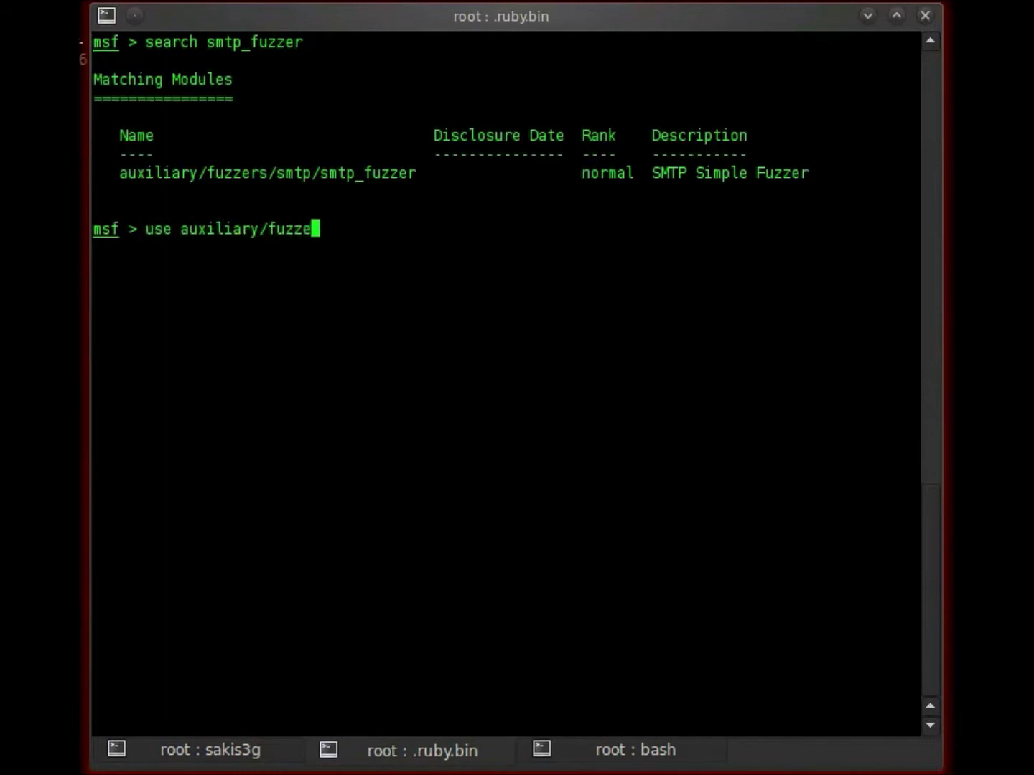
text(rs/smt)
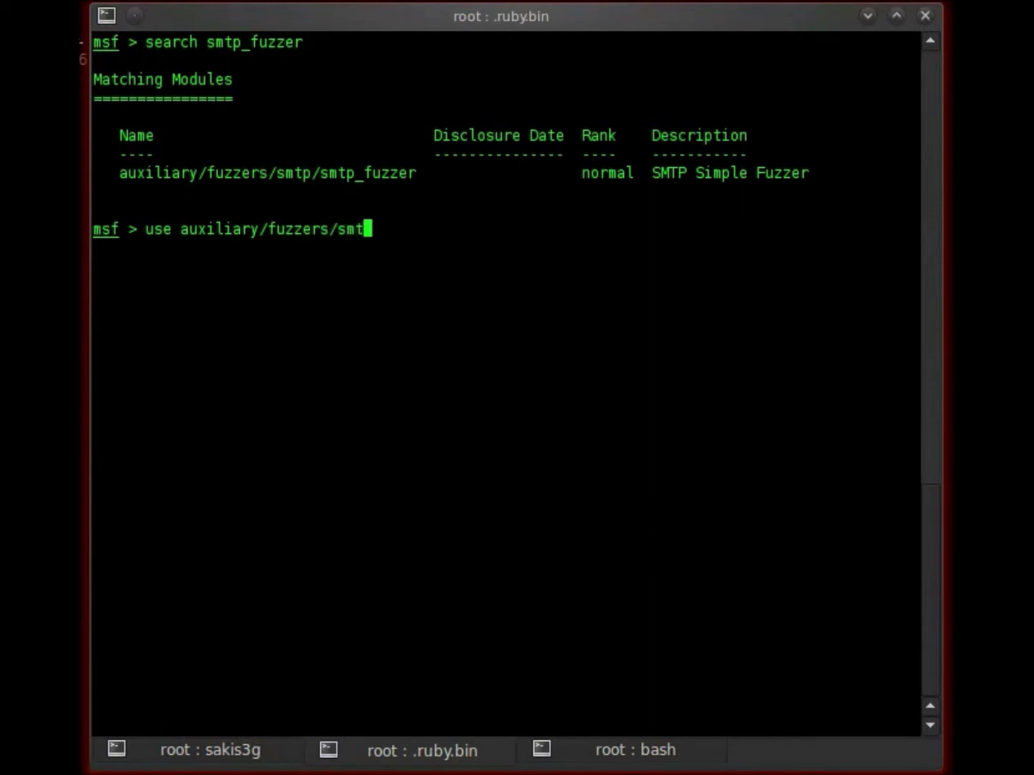
text(p/smtp)
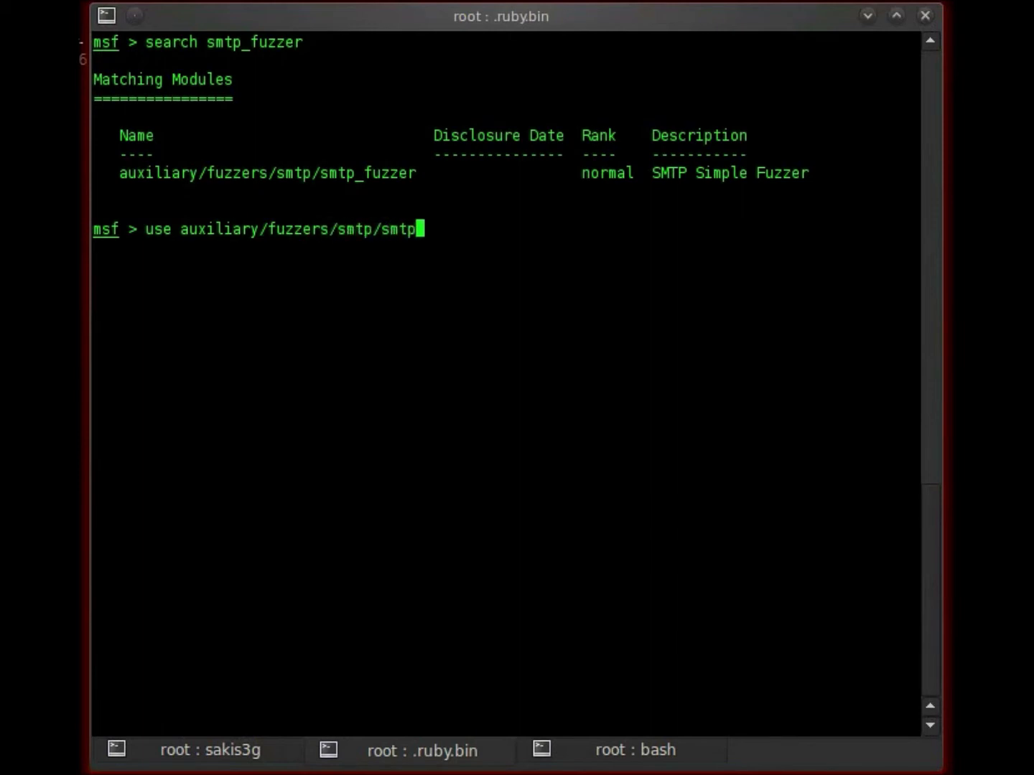
text(_fuzzer)
key(Return)
text(show )
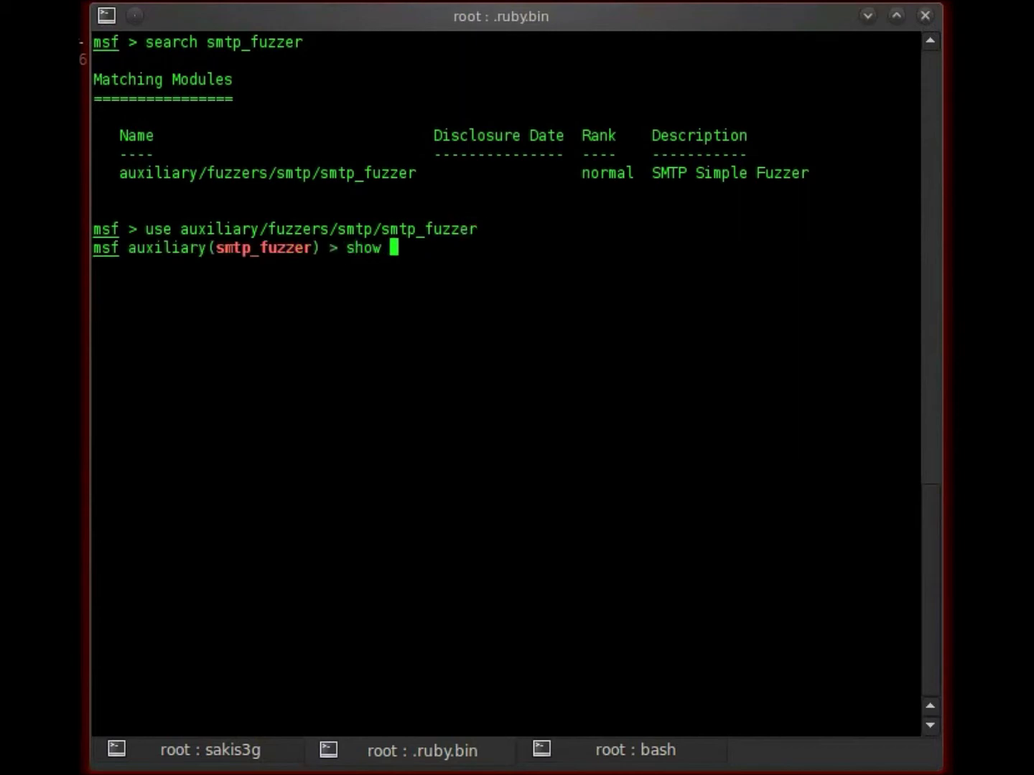
text(options)
key(Return)
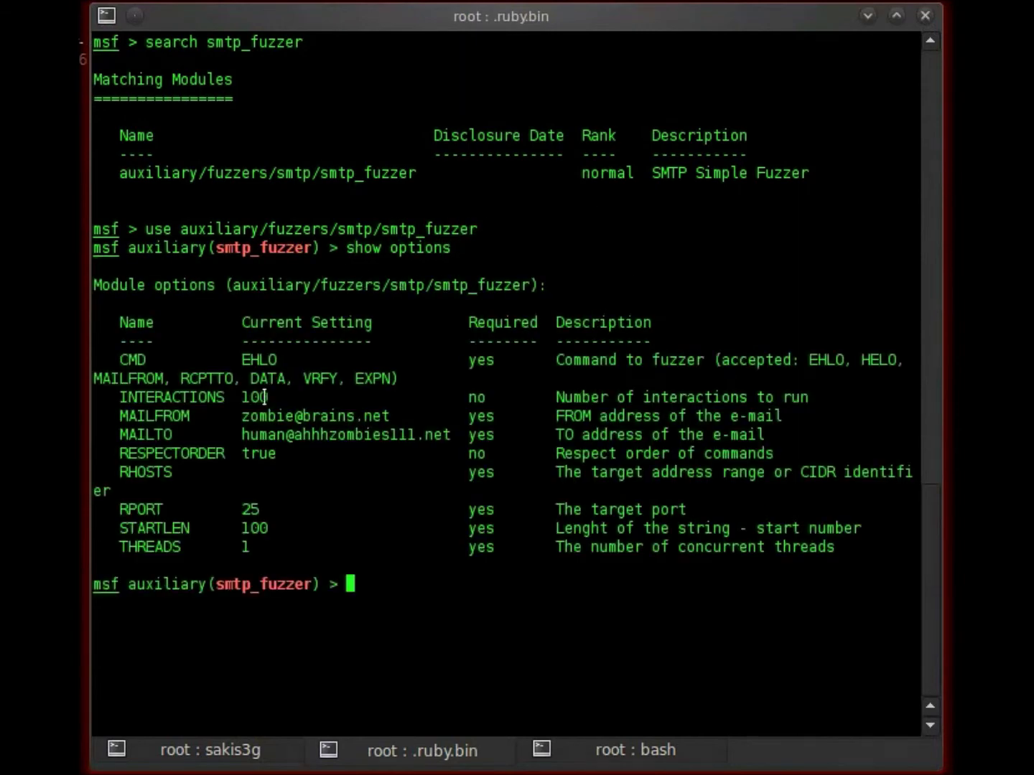
Step: Highlight the CMD option and the SMTP commands it accepts
key(Up)
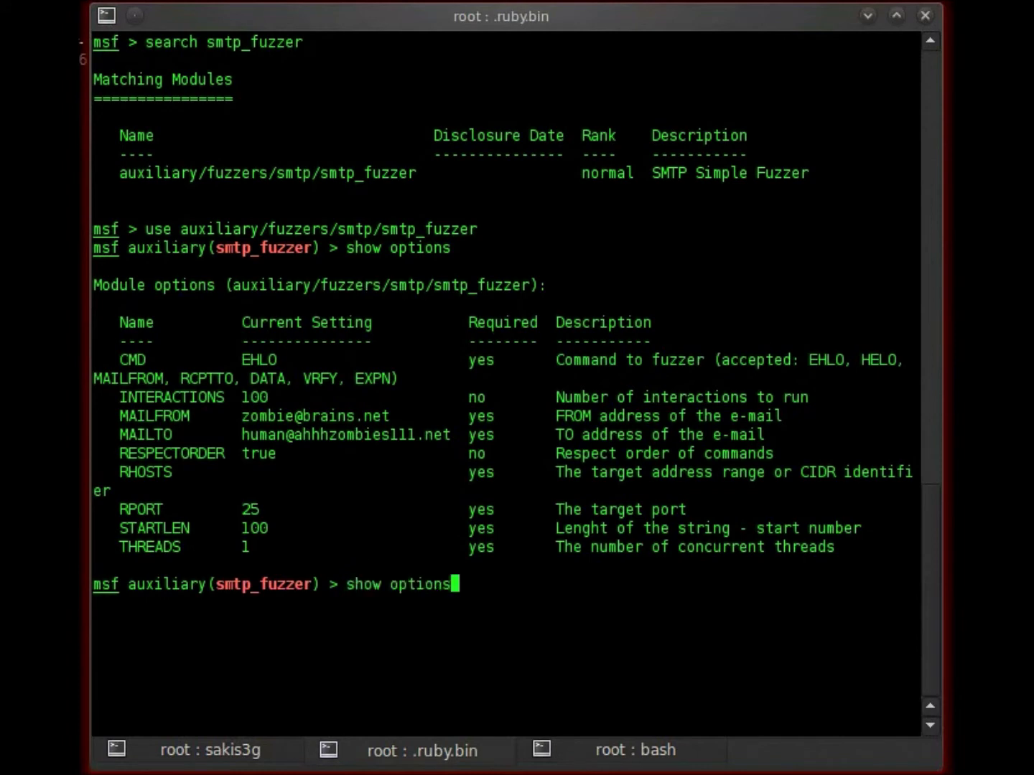
key(Up)
key(Down)
key(Down)
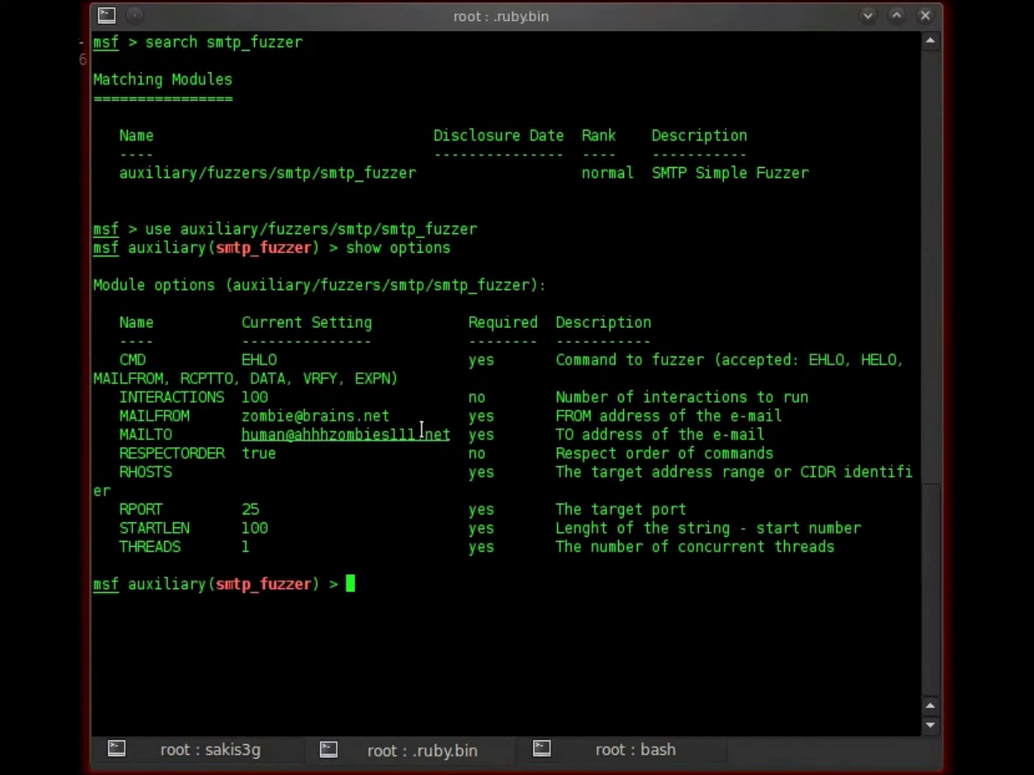
drag(111, 361, 402, 379)
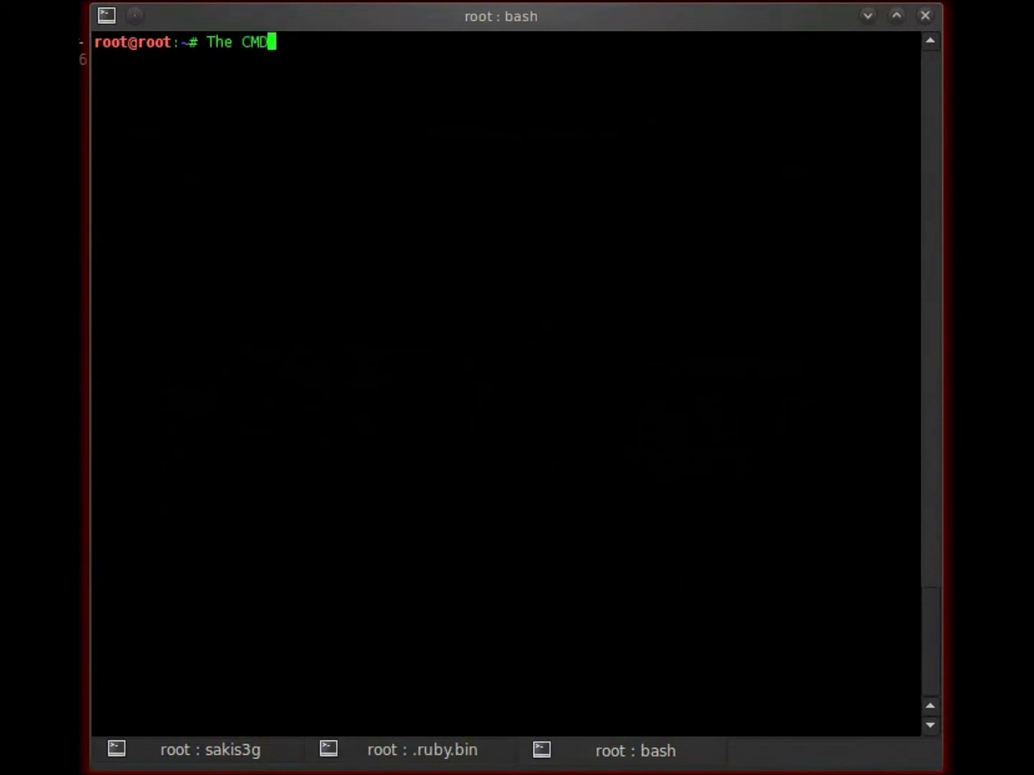
text(is where )
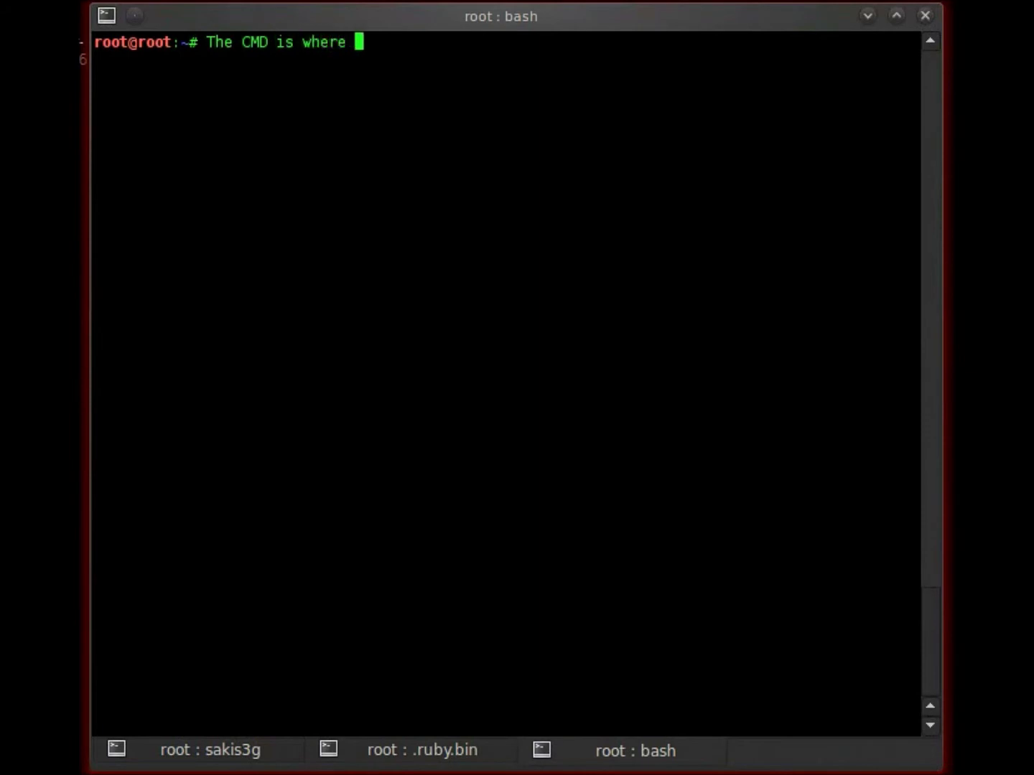
text(we set which)
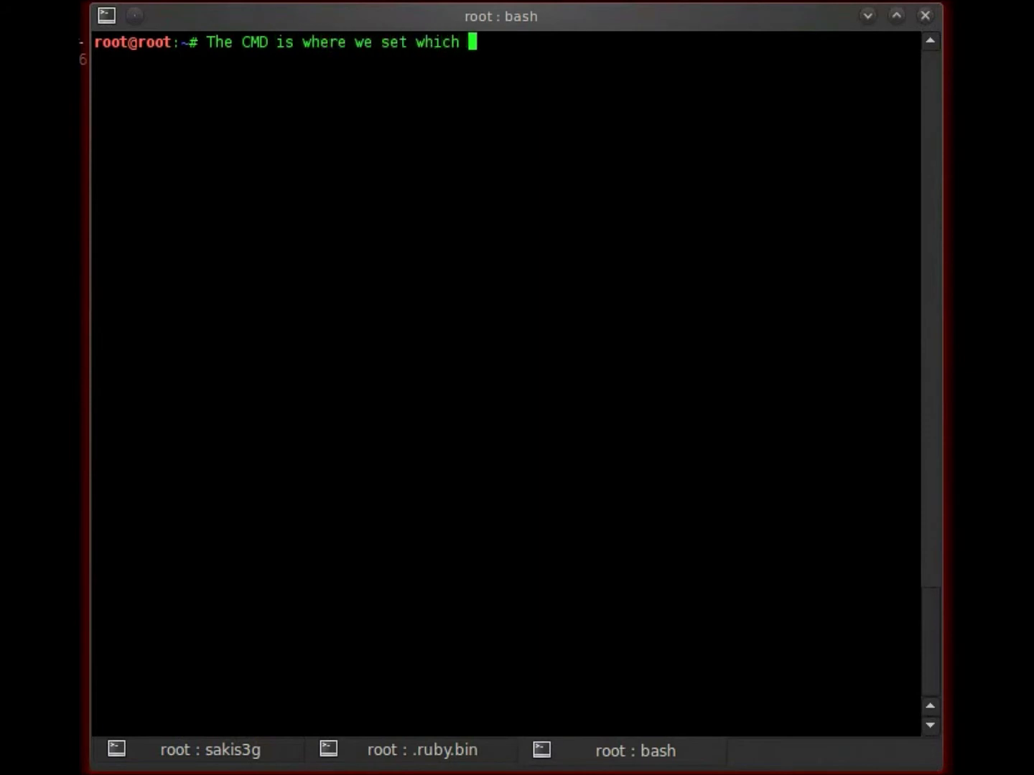
text(cmd we w)
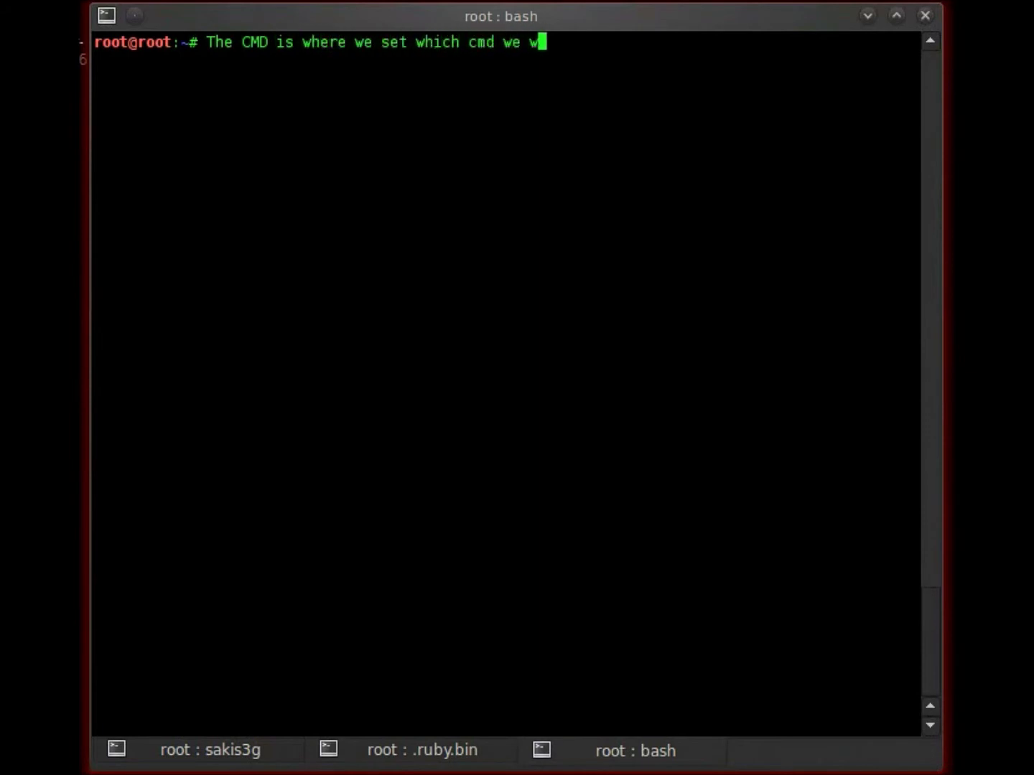
text(ould like to )
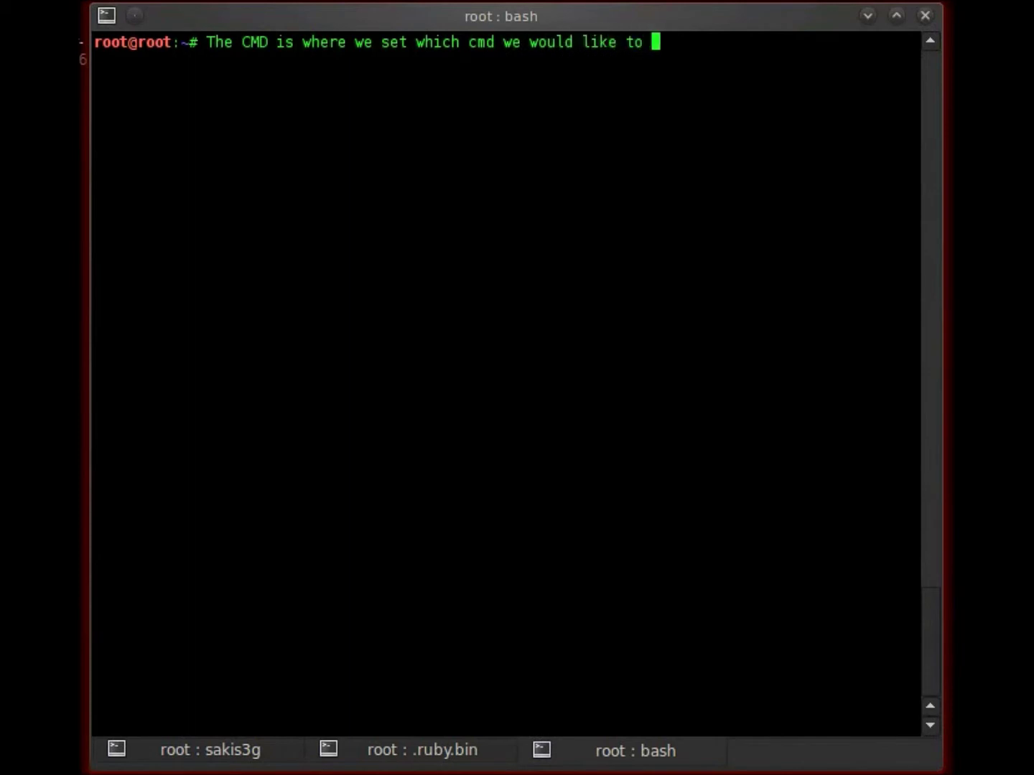
text(fuzz. H)
text(ello, )
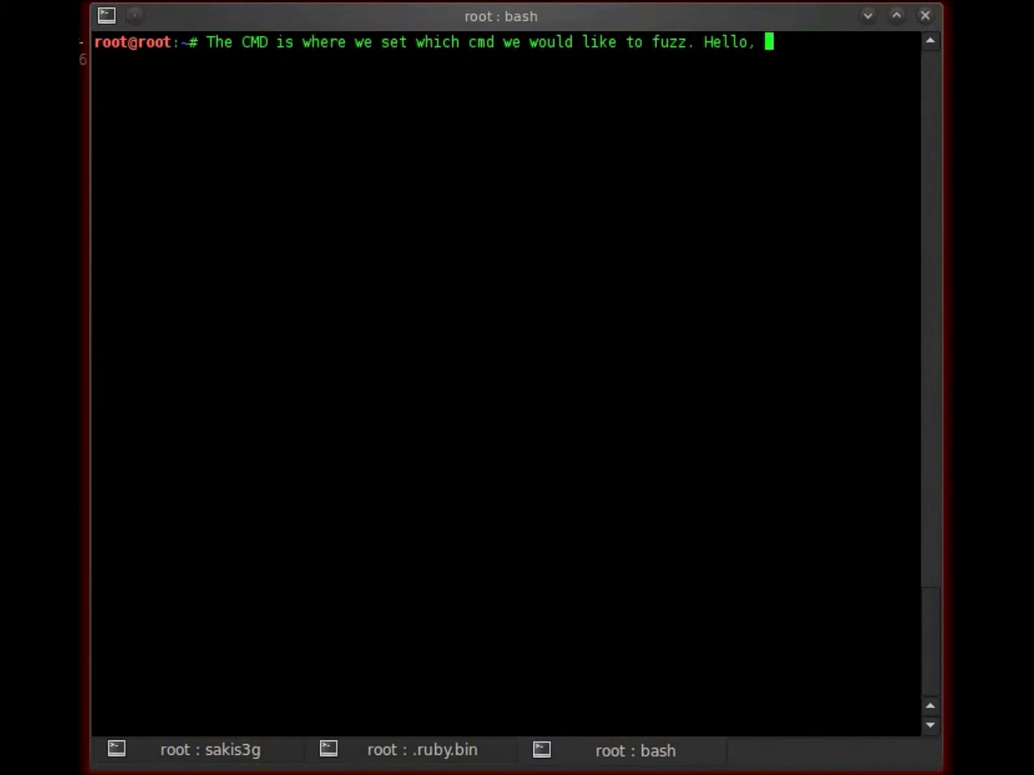
text(vrg)
text(rfy etc etc)
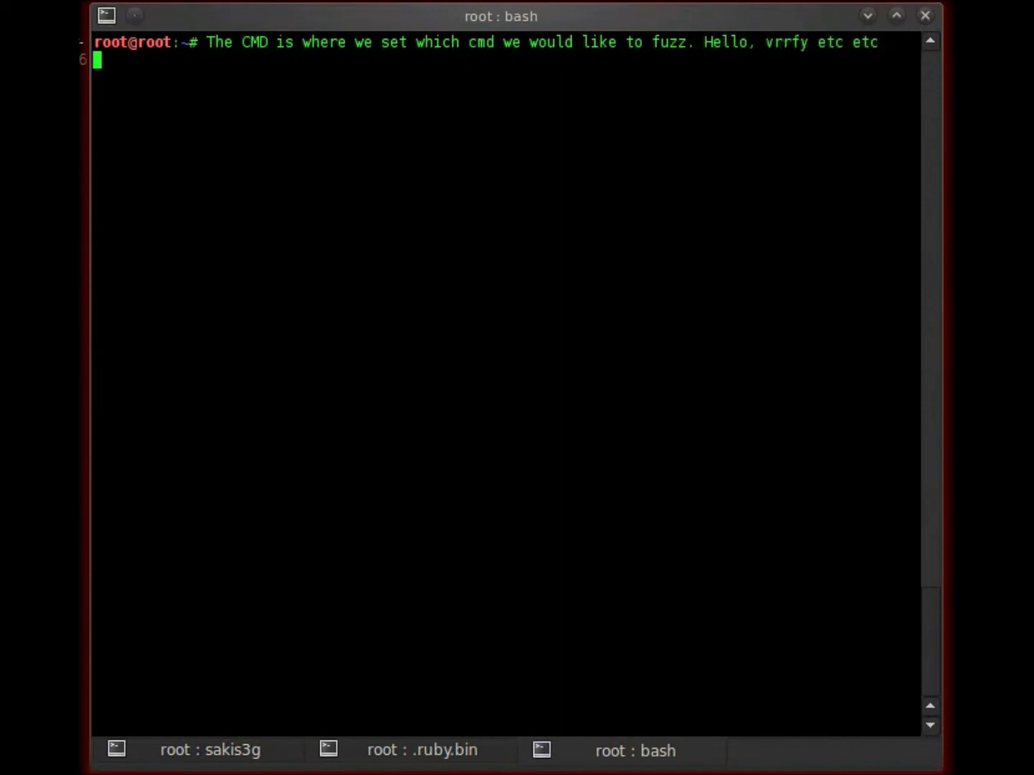
Step: Enter a note that CMD selects which SMTP command gets fuzzed, then clear it
key(Return)
text(clear)
key(Return)
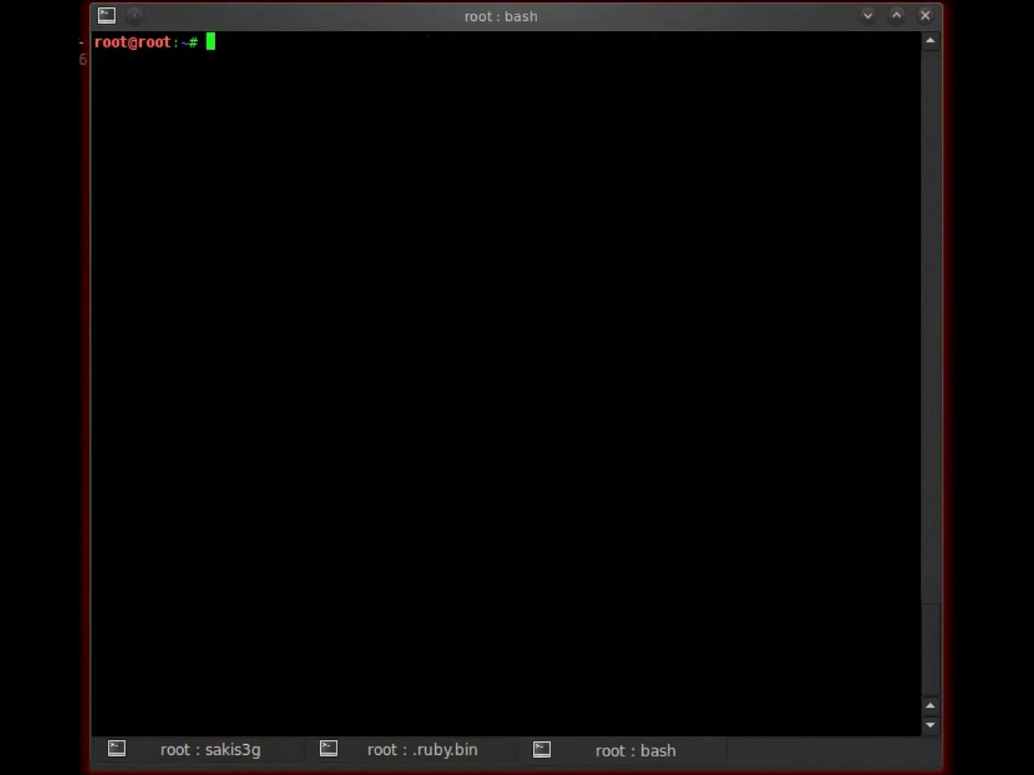
text(You will underst)
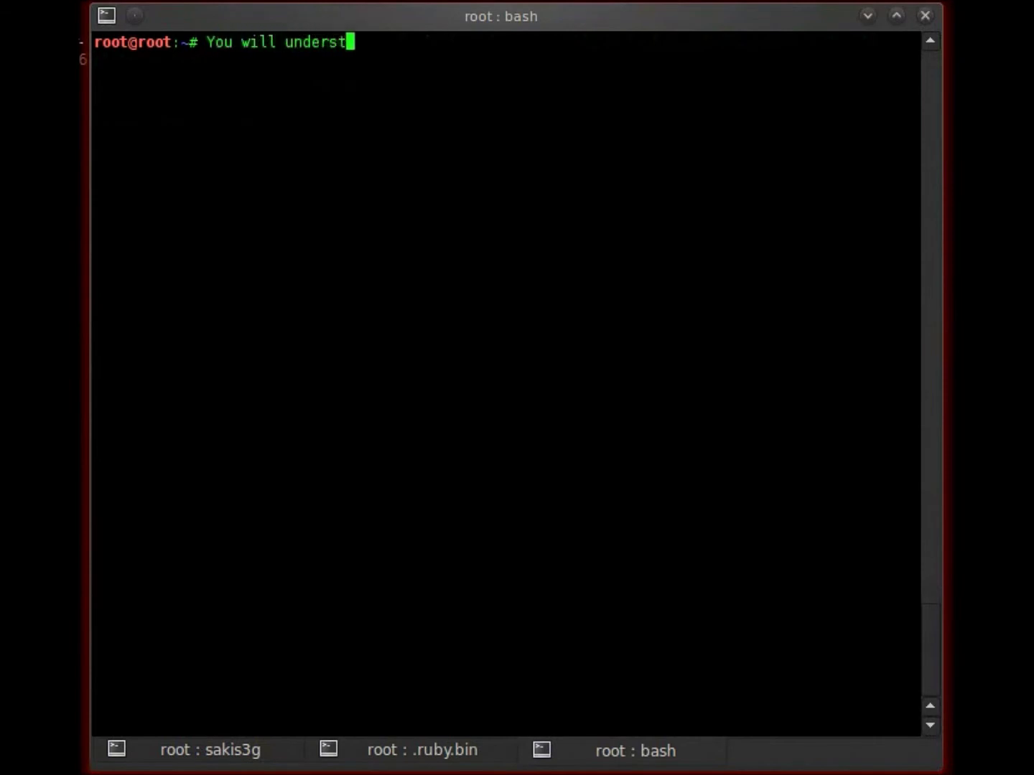
text(and better as you )
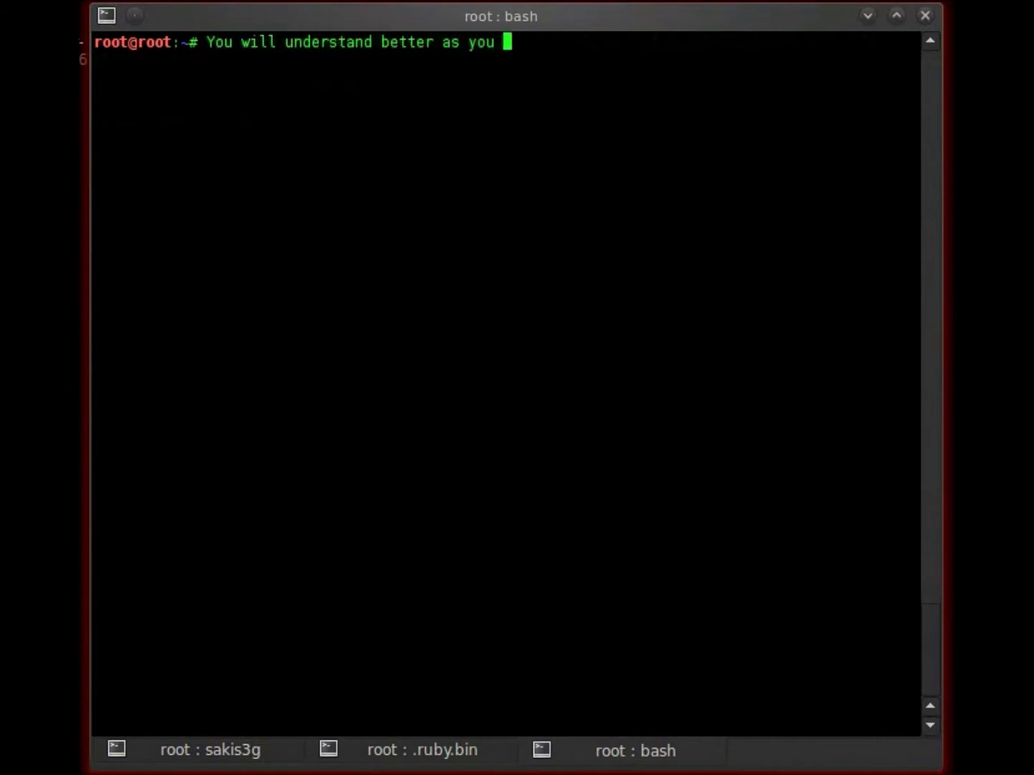
text(watch the demons)
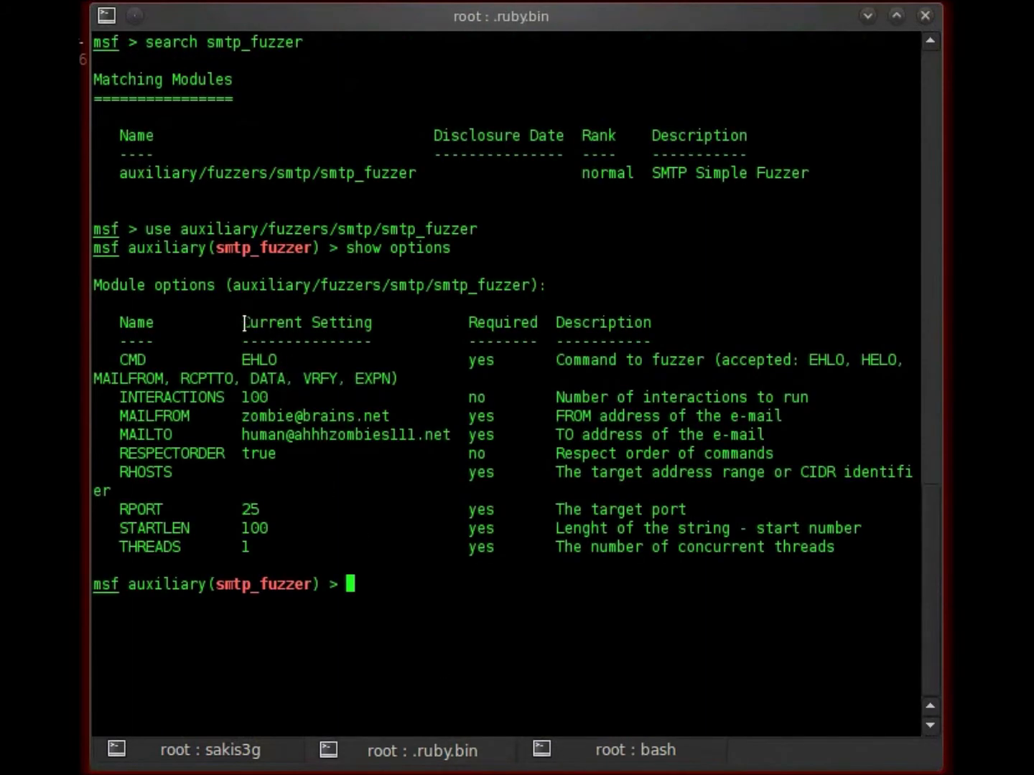
Step: Highlight the Current Setting column, CMD's EHLO value, and the MAILFROM and MAILTO rows
drag(244, 323, 381, 323)
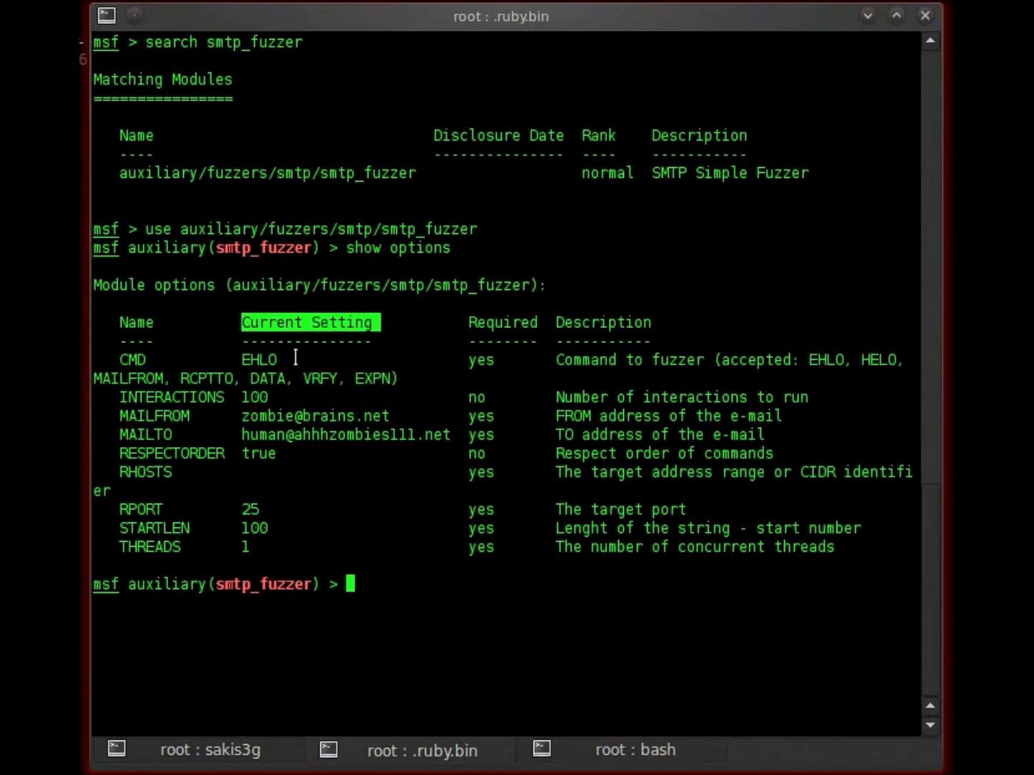
drag(296, 360, 228, 361)
click(454, 456)
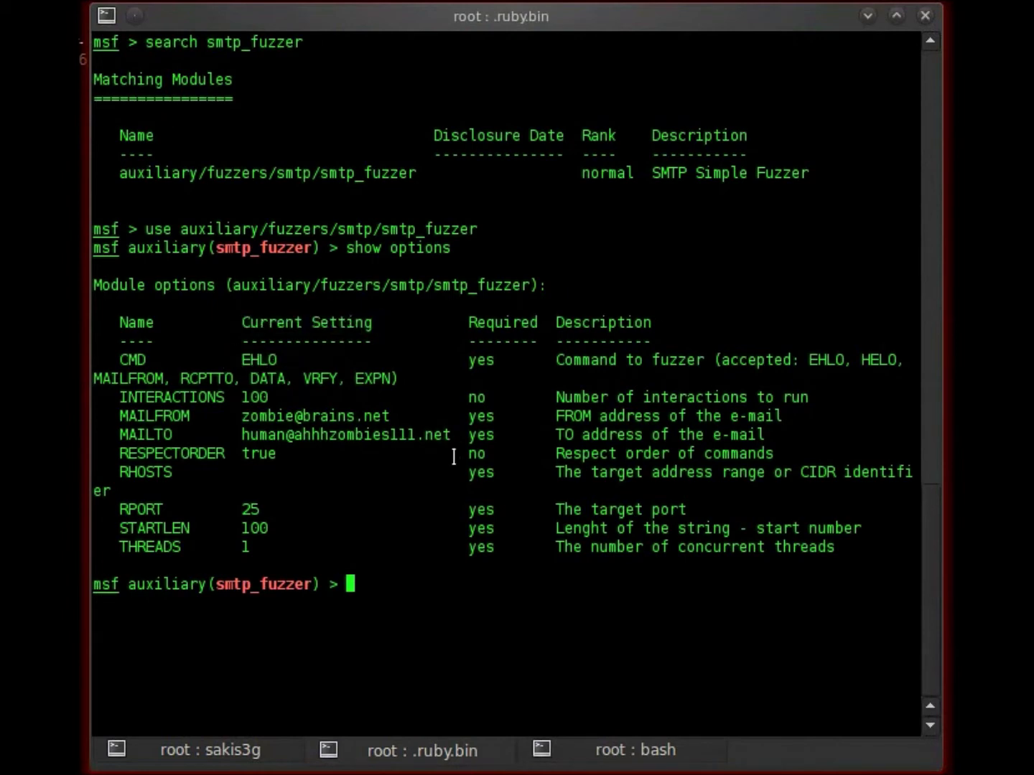
drag(120, 417, 427, 441)
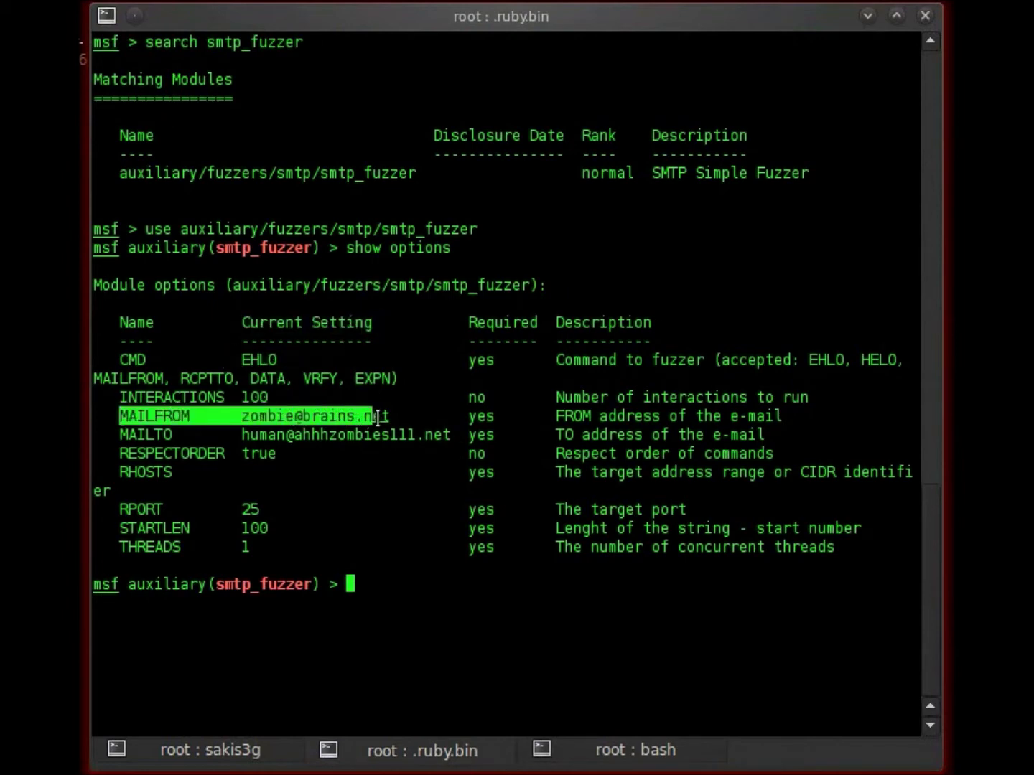
click(631, 760)
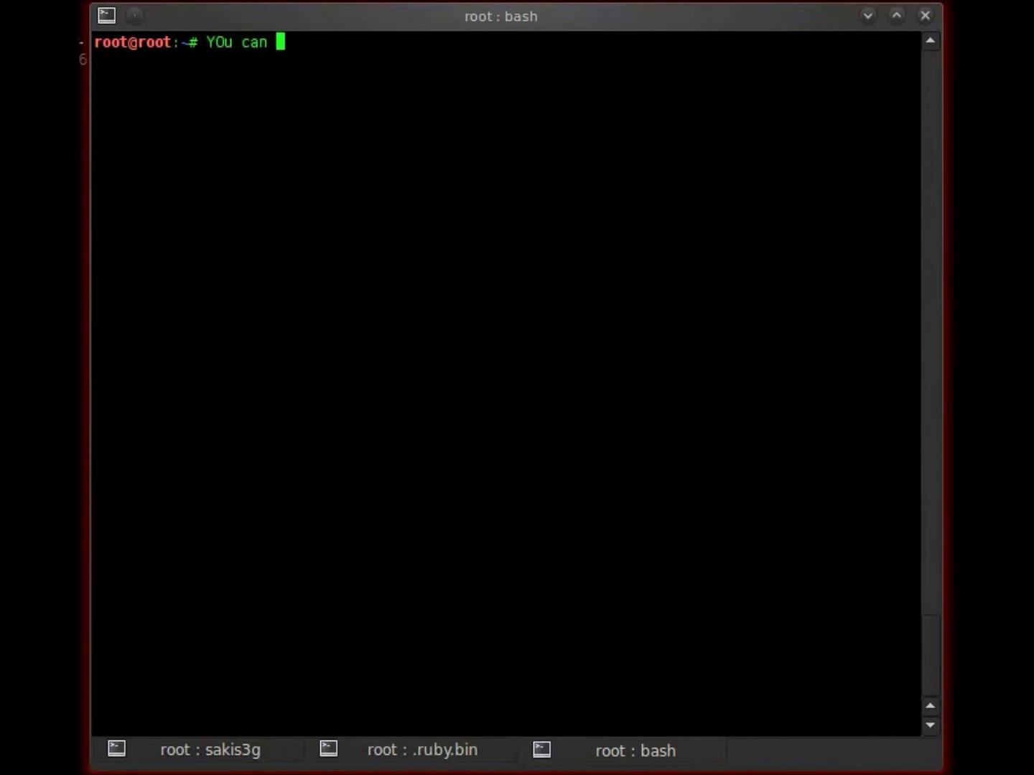
text(se)
key(BackSpace)
text(et anything for mailfr)
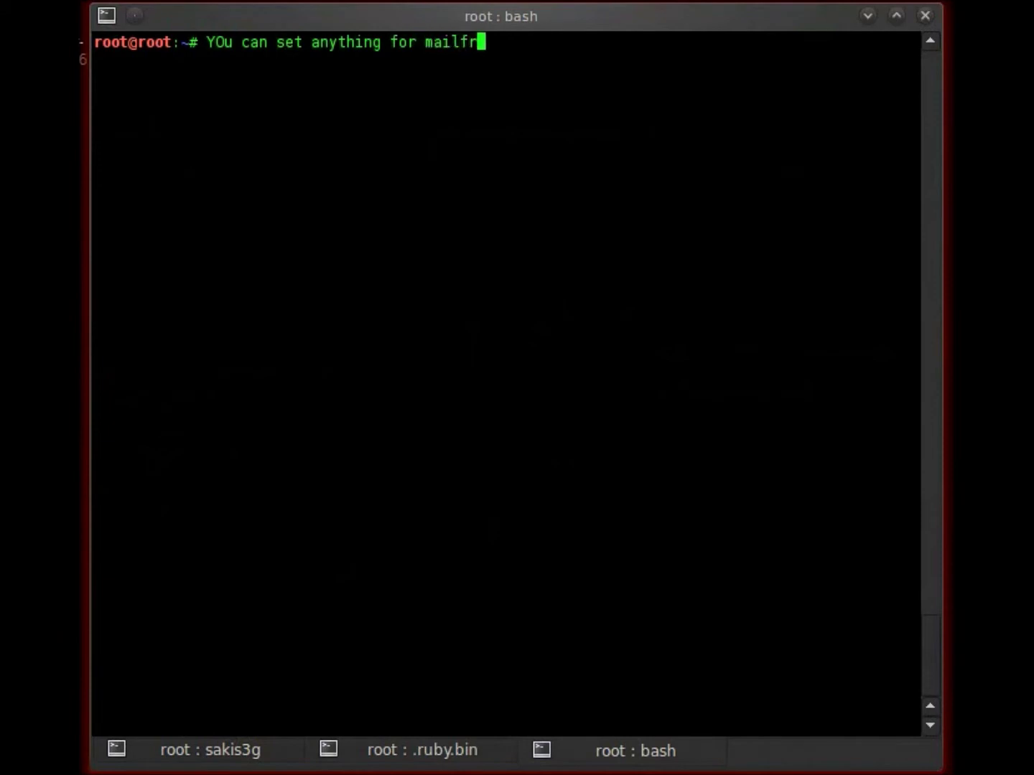
text(om and mail)
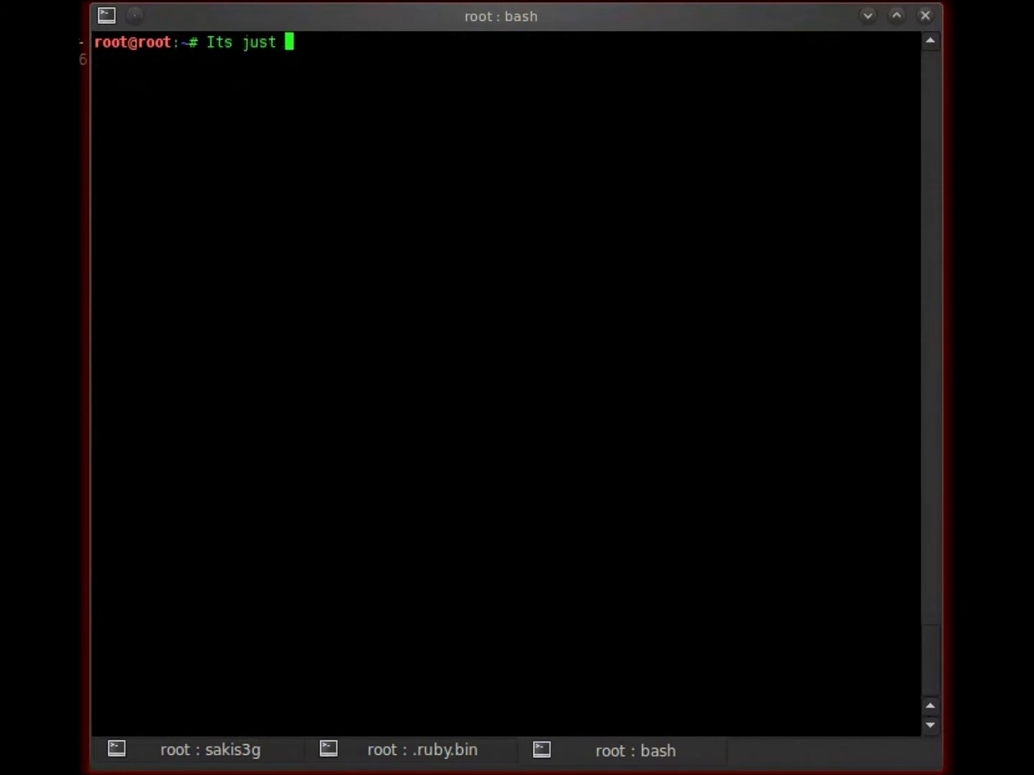
text(a random )
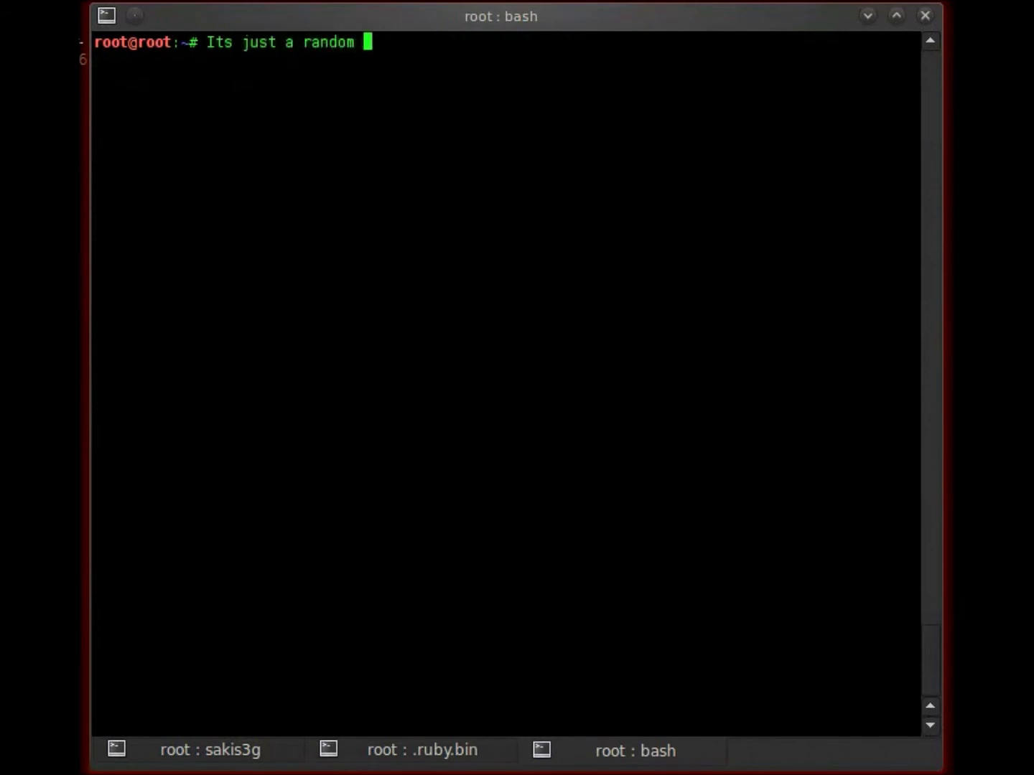
text(email used )
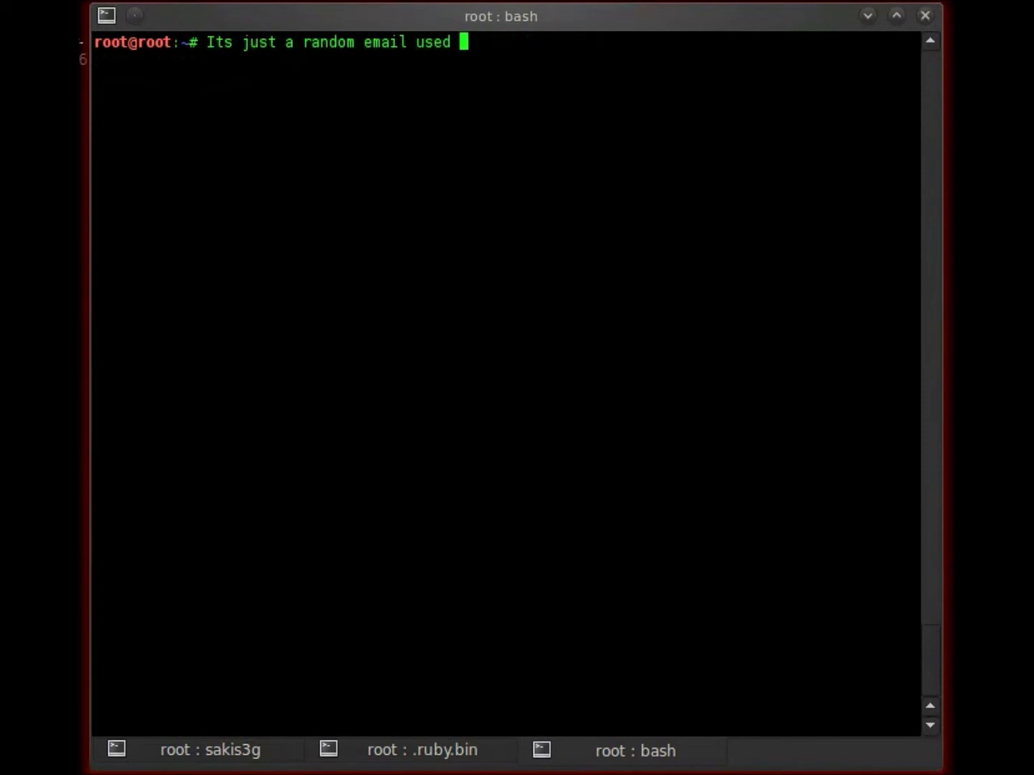
text(to pro)
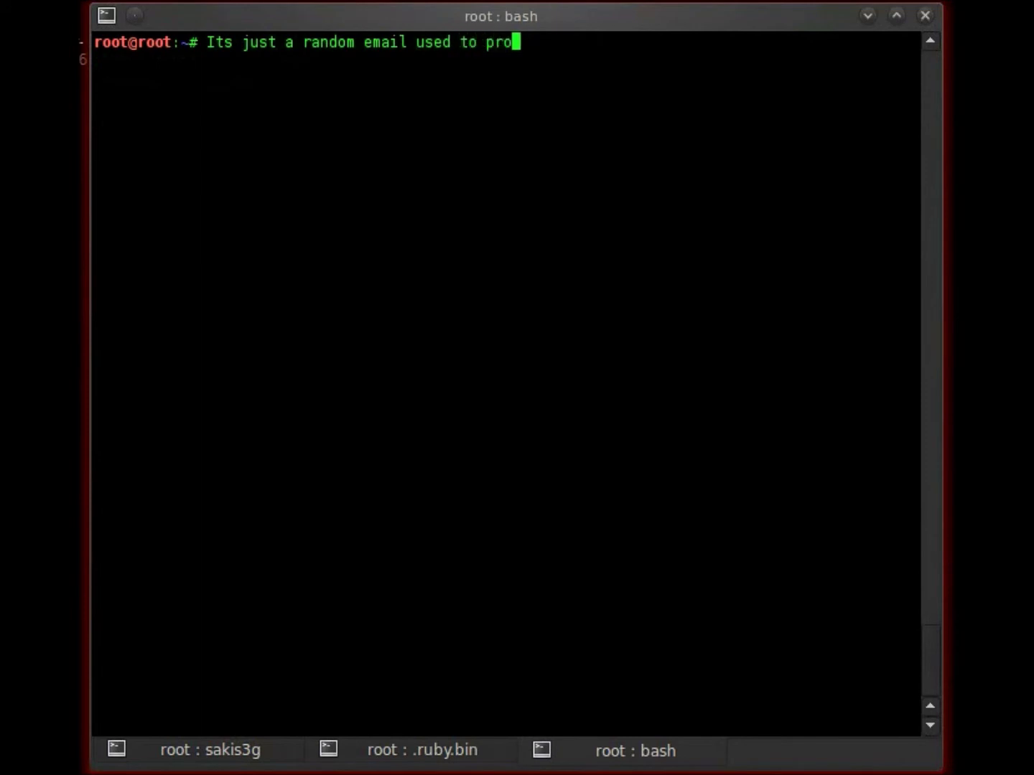
text(be the smpt)
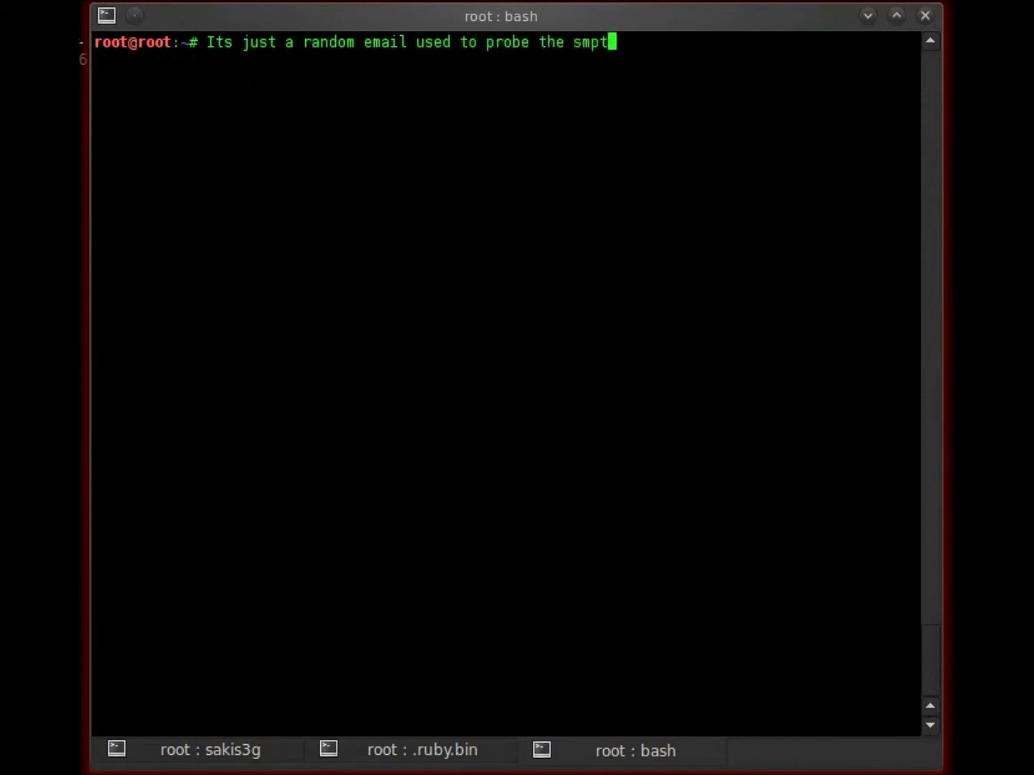
key(BackSpace)
key(BackSpace)
text(tp serve)
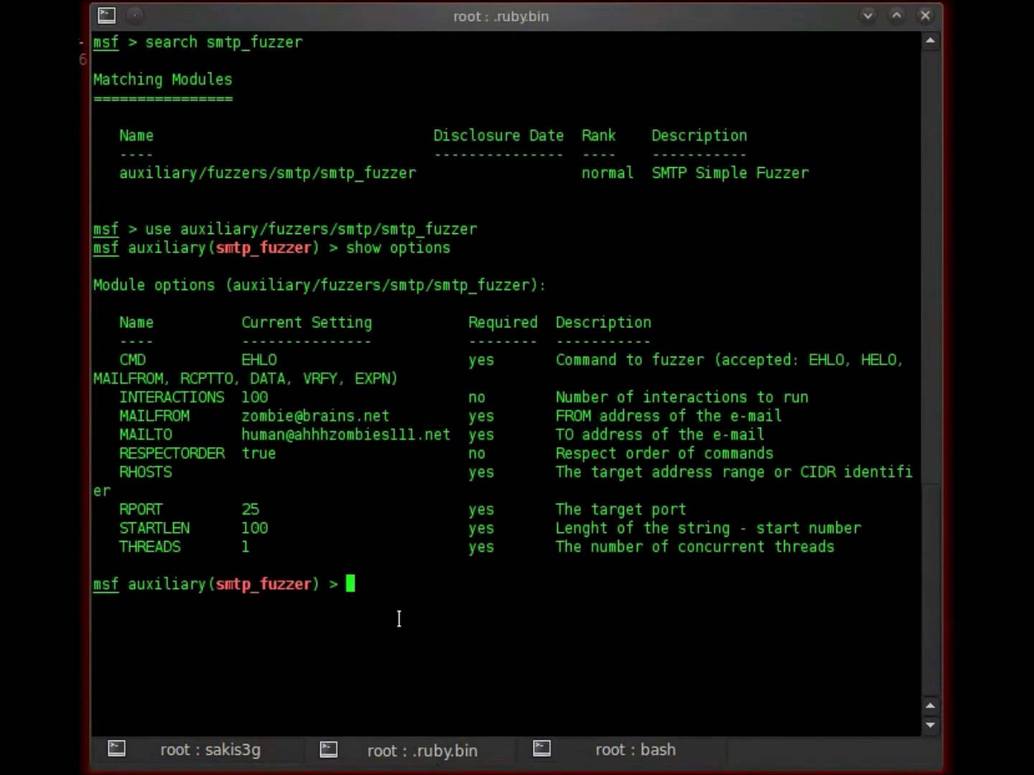
Step: Set the target host and a thread count of 150 using recalled commands
key(Up)
key(Up)
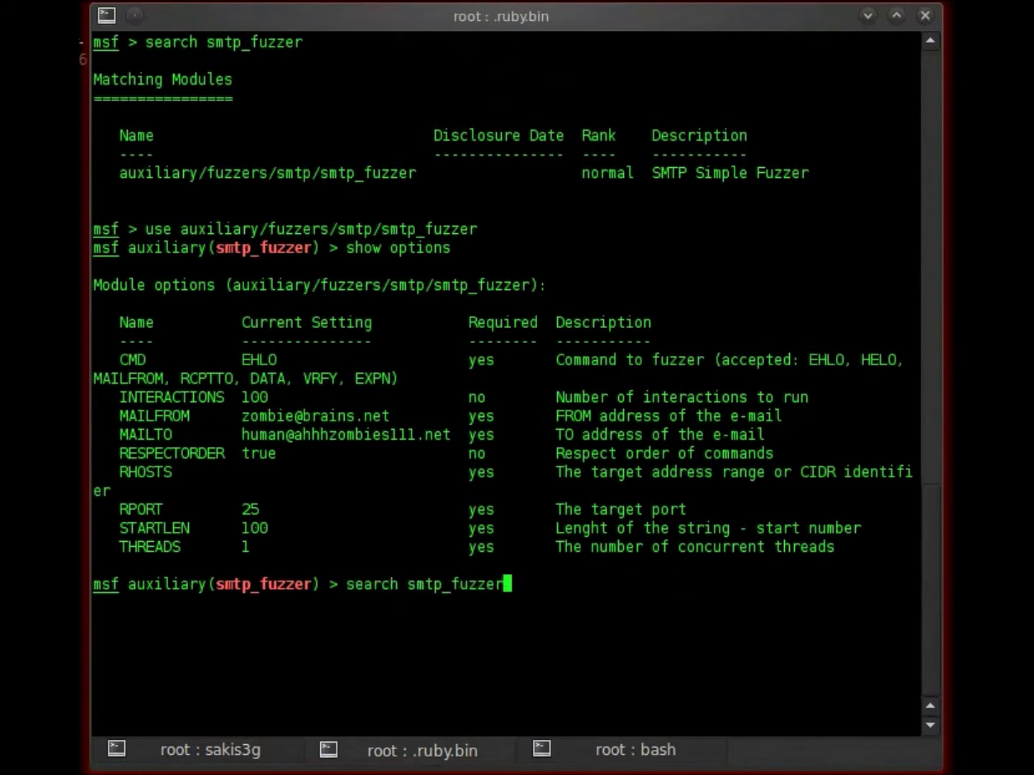
key(Up)
key(Up)
key(Up)
key(Up)
key(Up)
key(Up)
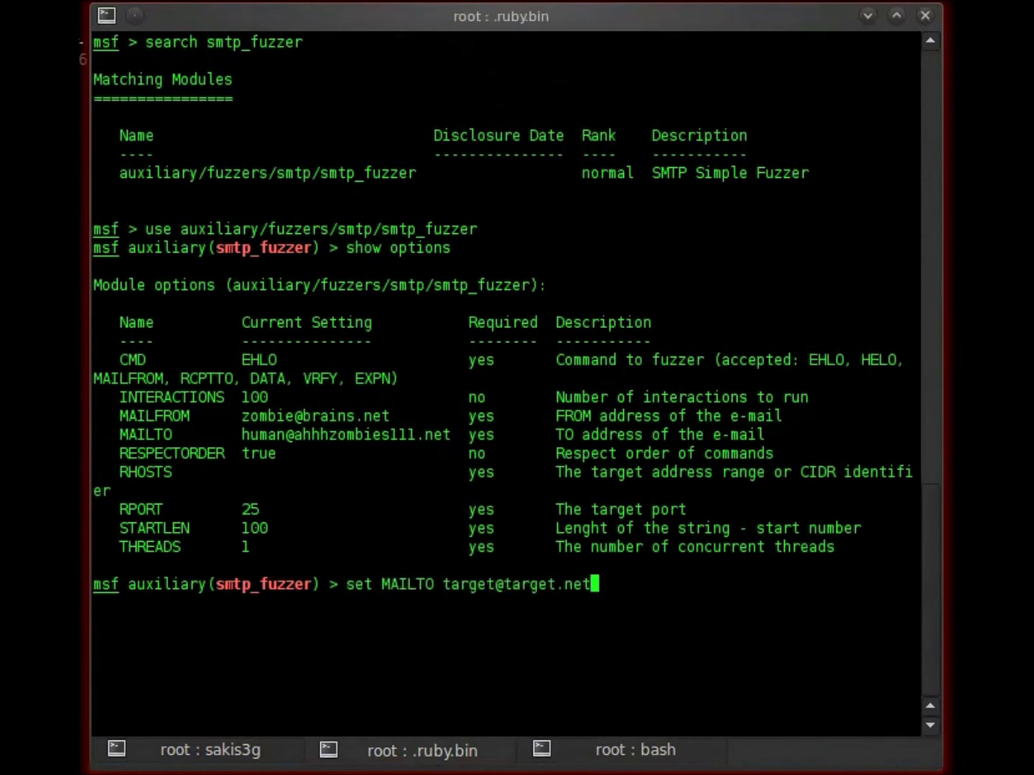
key(Up)
key(Up)
key(Up)
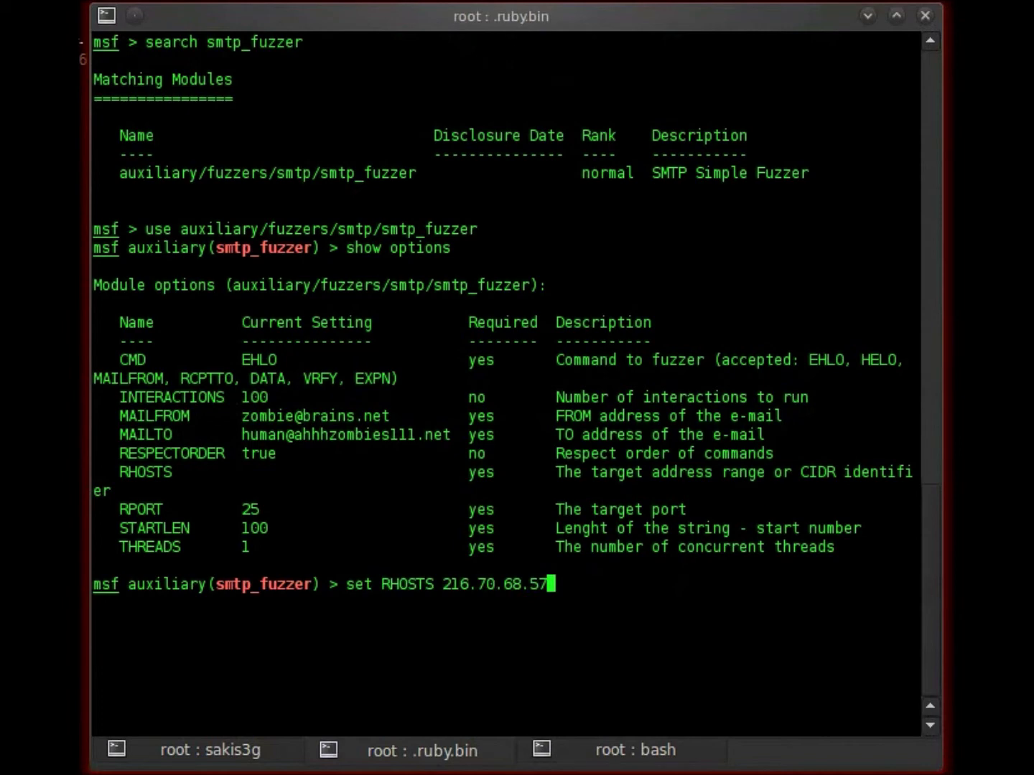
key(Return)
text(set)
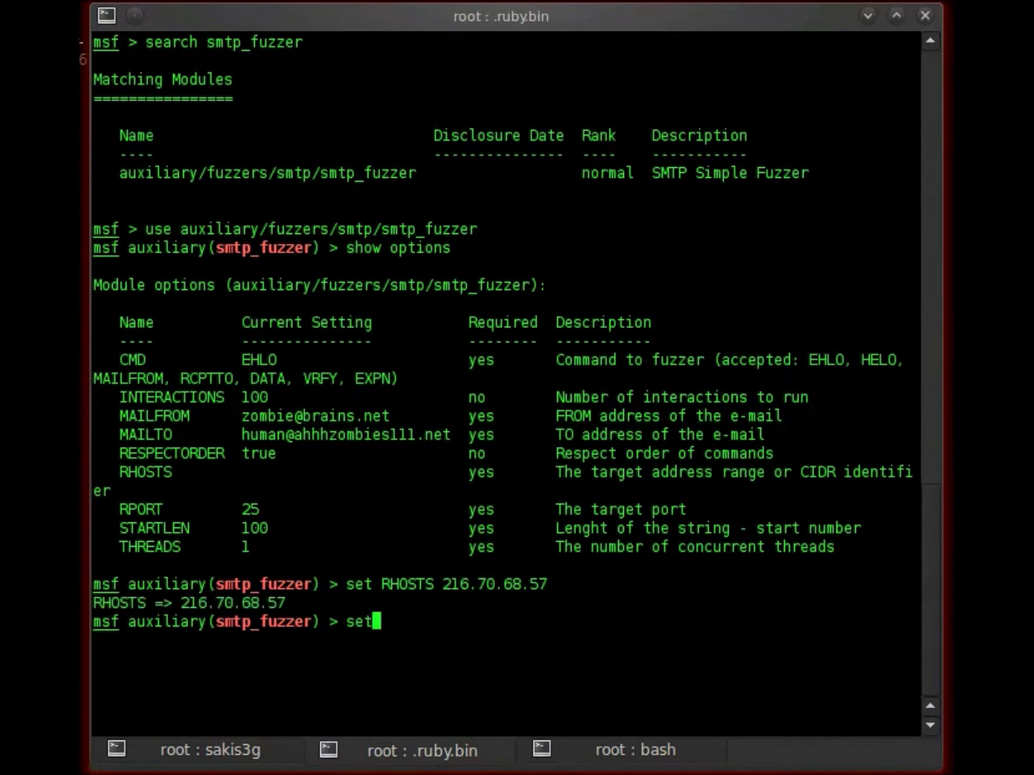
text( threads 100)
key(BackSpace)
key(BackSpace)
text(50)
key(Return)
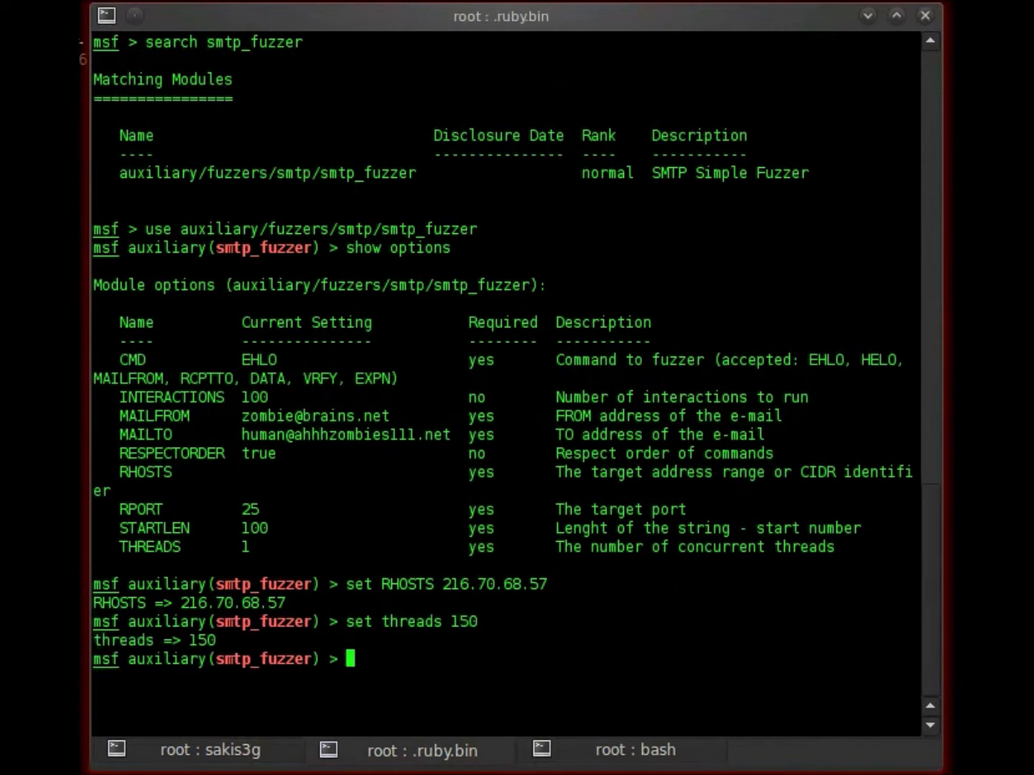
text(set MAILF)
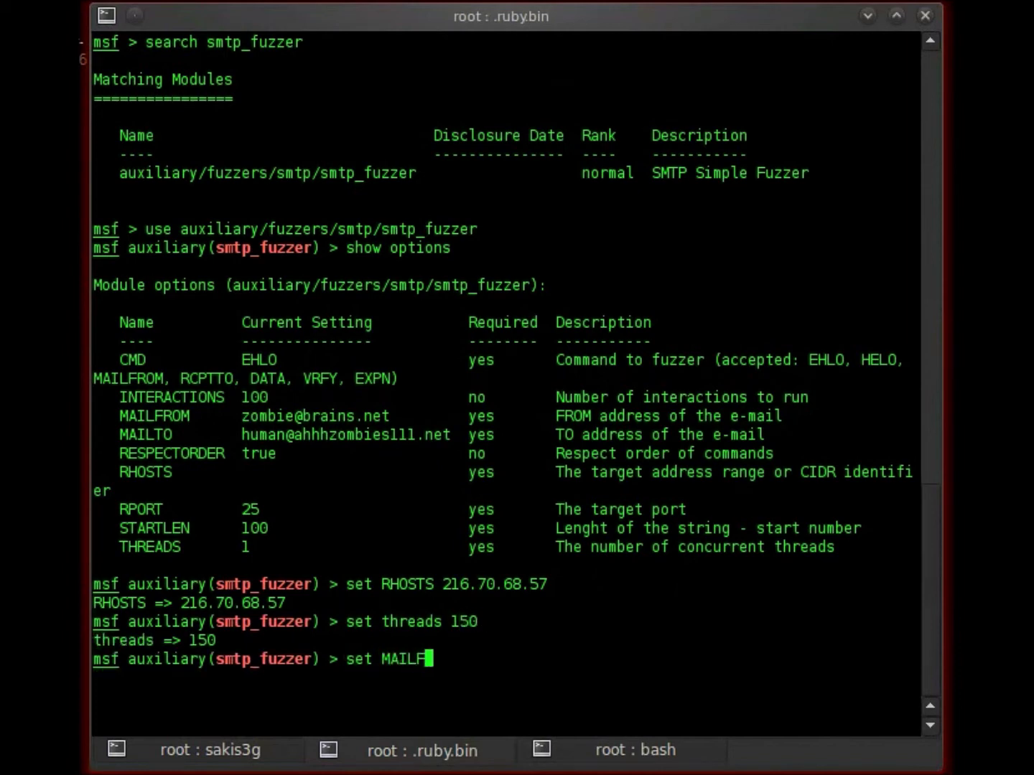
text(ROM admin)
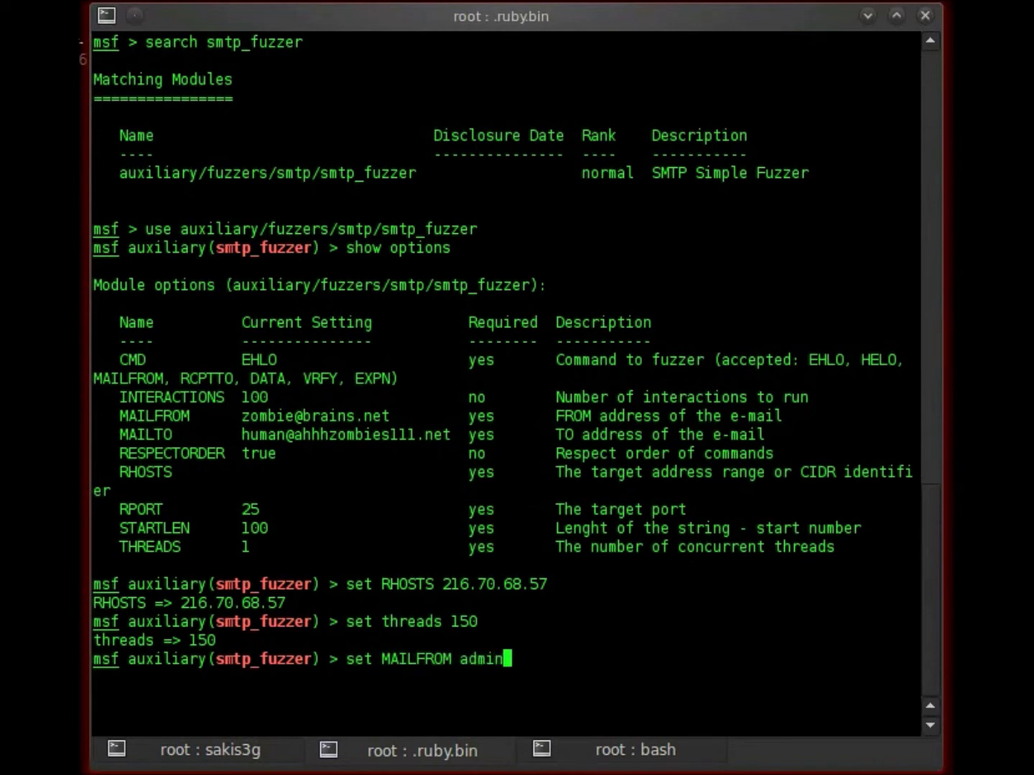
text(@admin.)
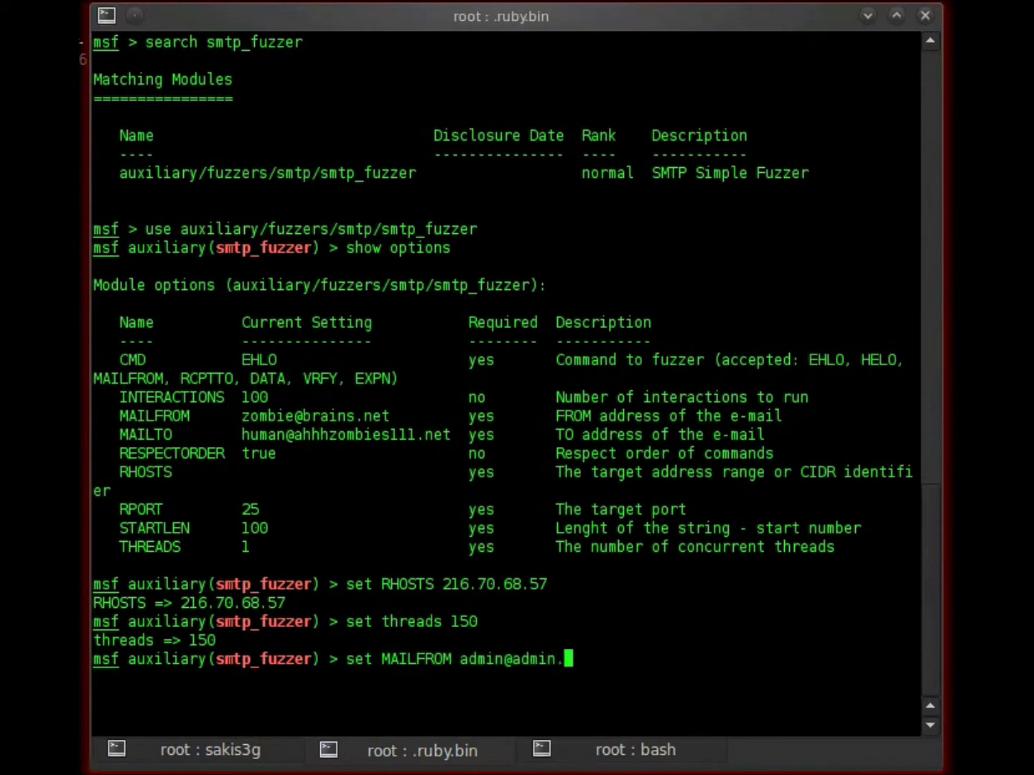
text(net)
key(Return)
text(s)
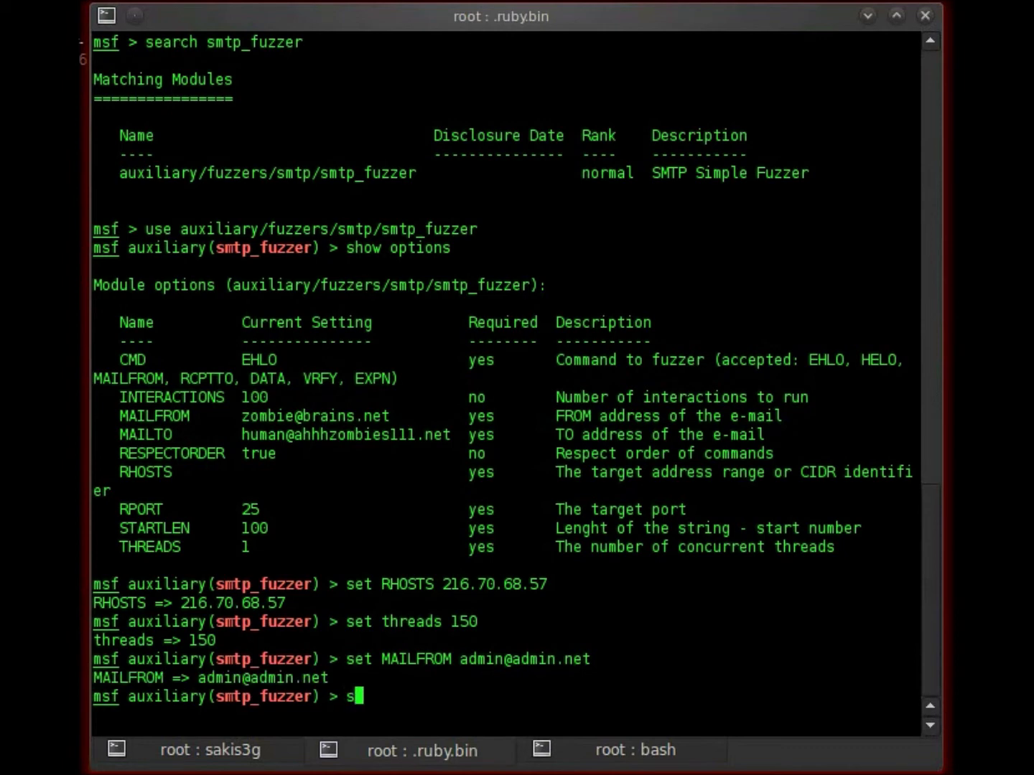
text(et MAILTO)
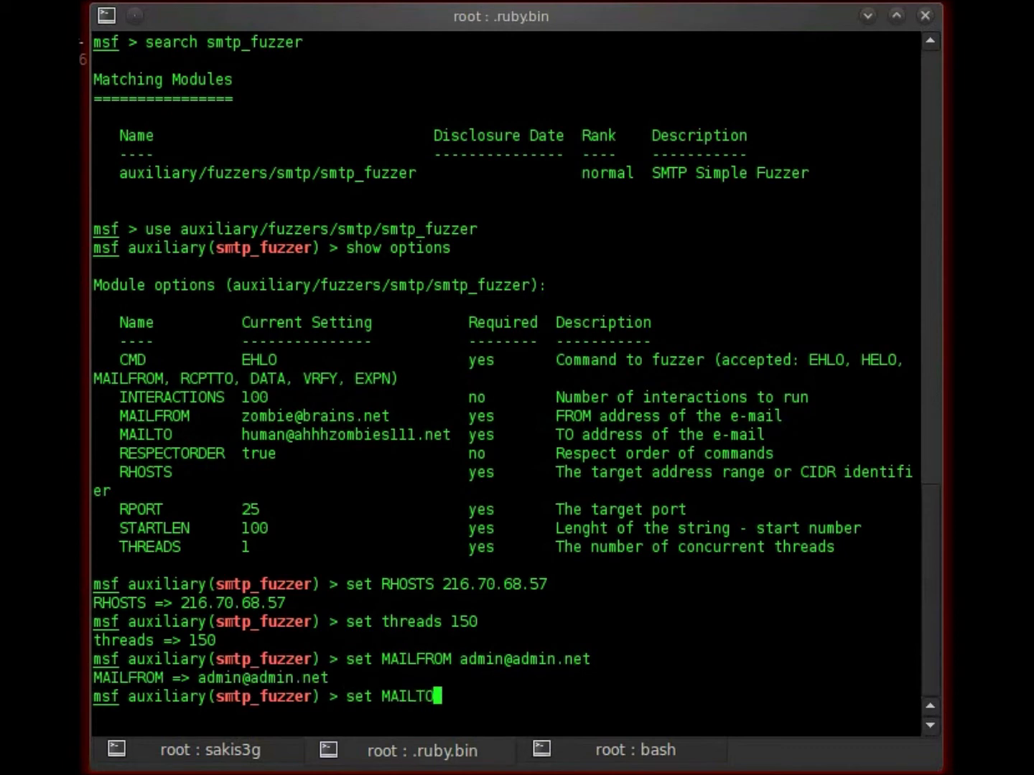
text( targ)
text(et@targe)
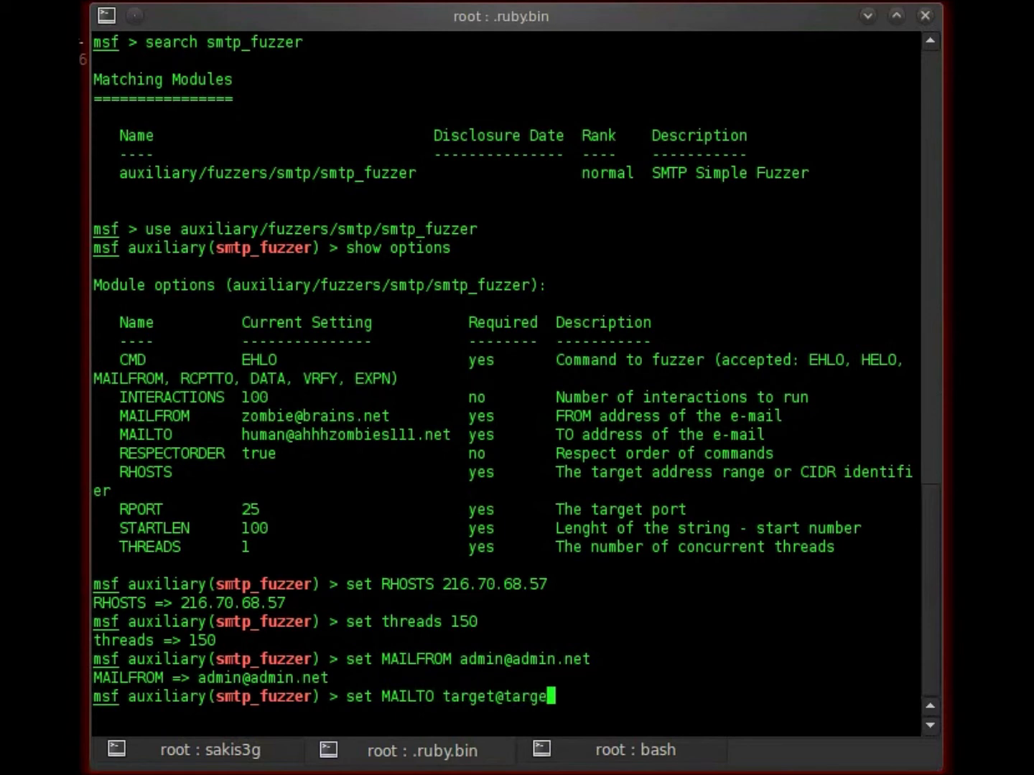
text(t.net)
key(Return)
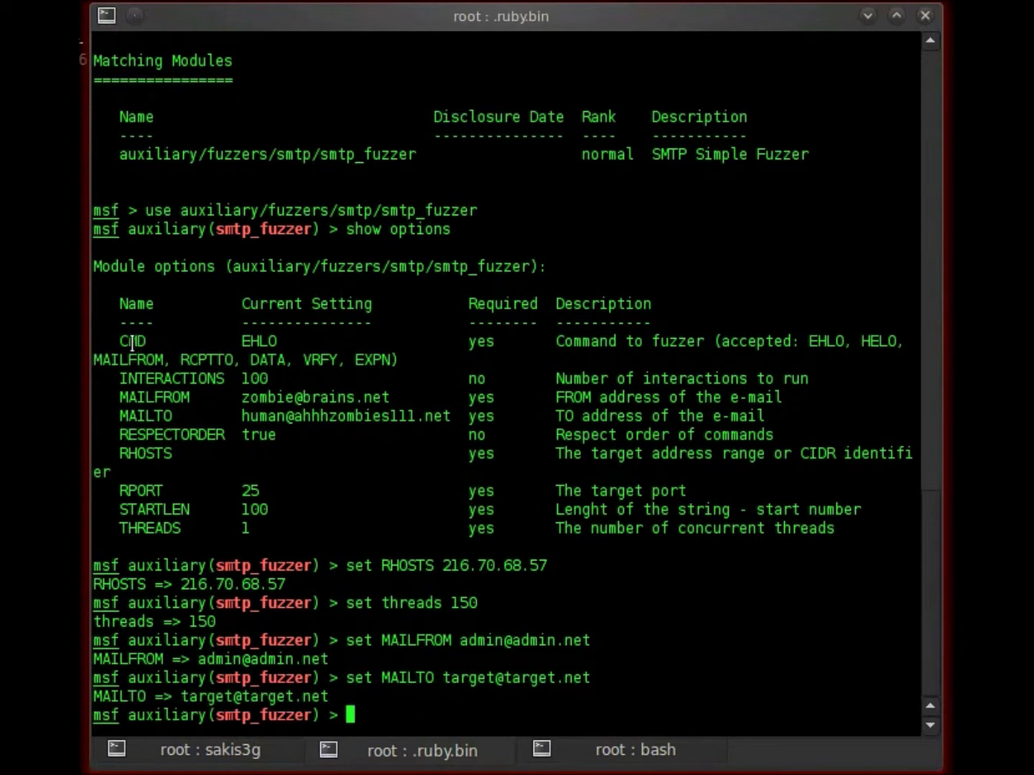
drag(127, 341, 277, 342)
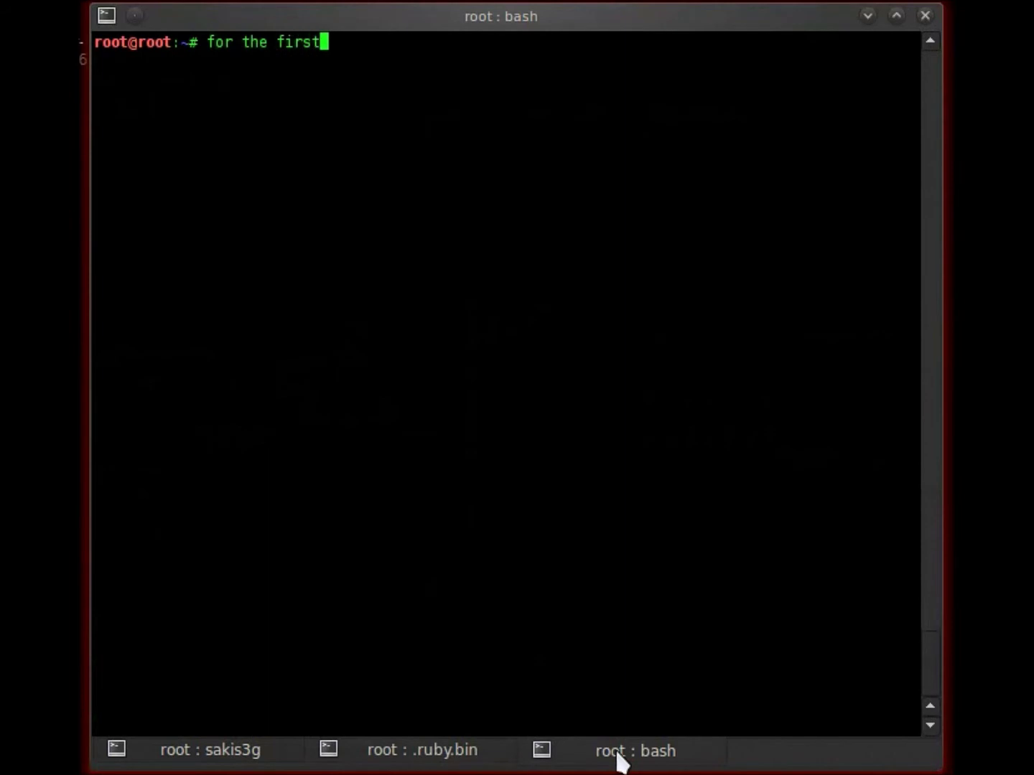
text( fuzzing dem)
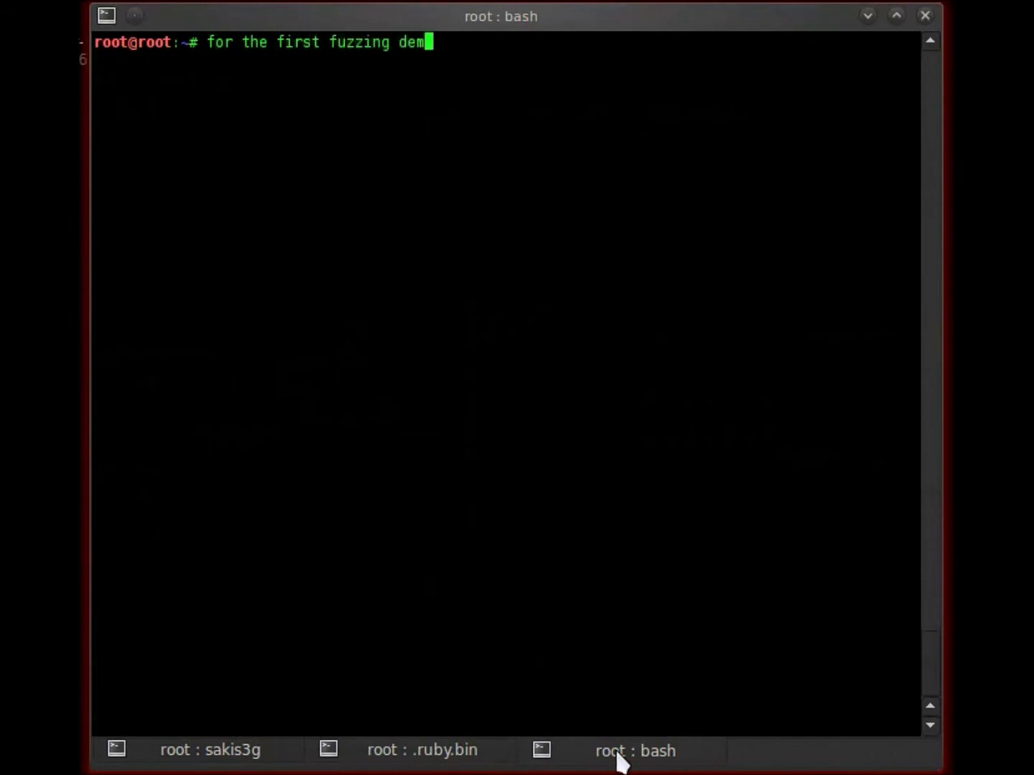
text(onstration let)
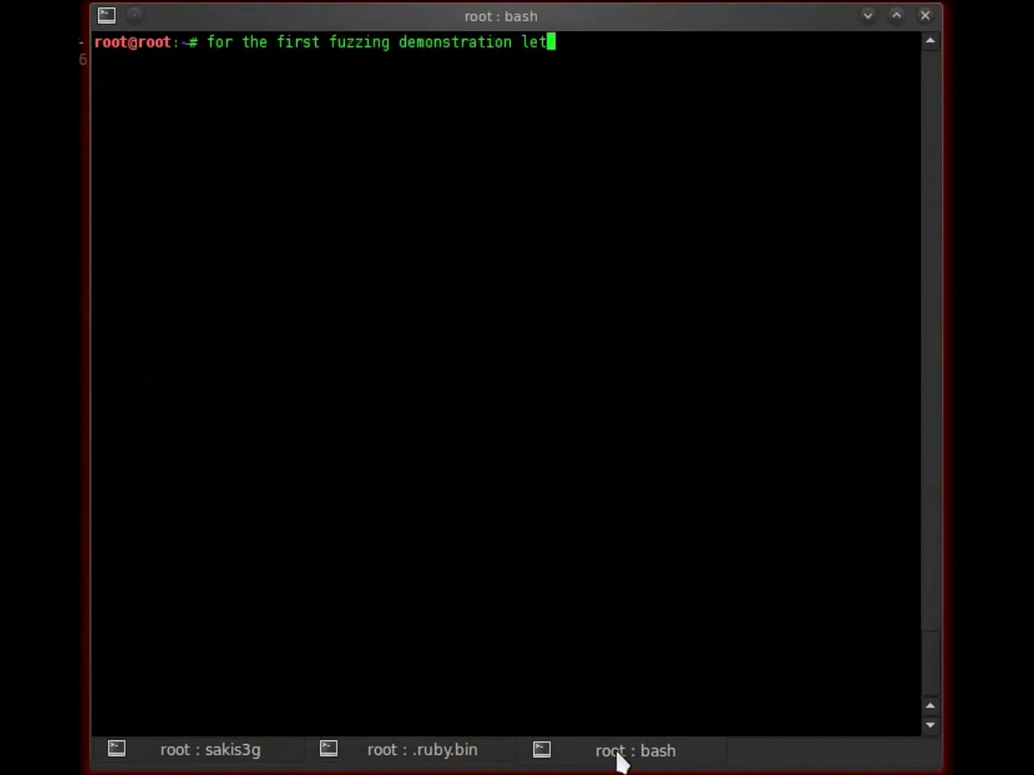
text(s fuzz the ehlo c)
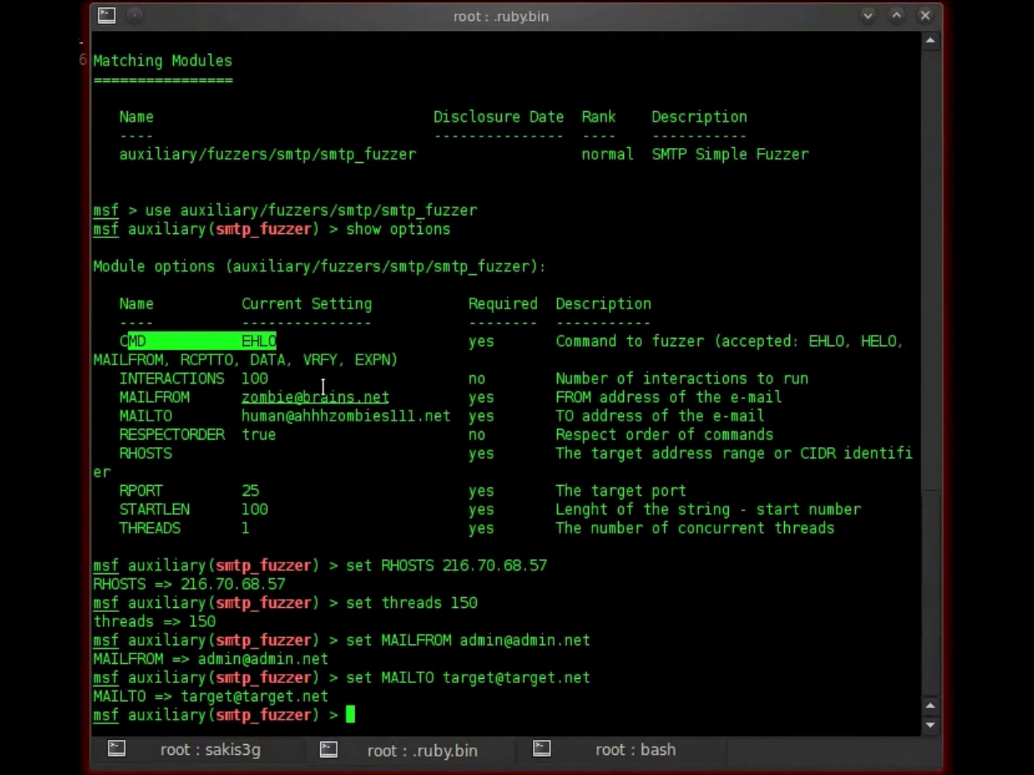
Step: Run the fuzzer and highlight iterations showing the server's 250 responses
click(342, 481)
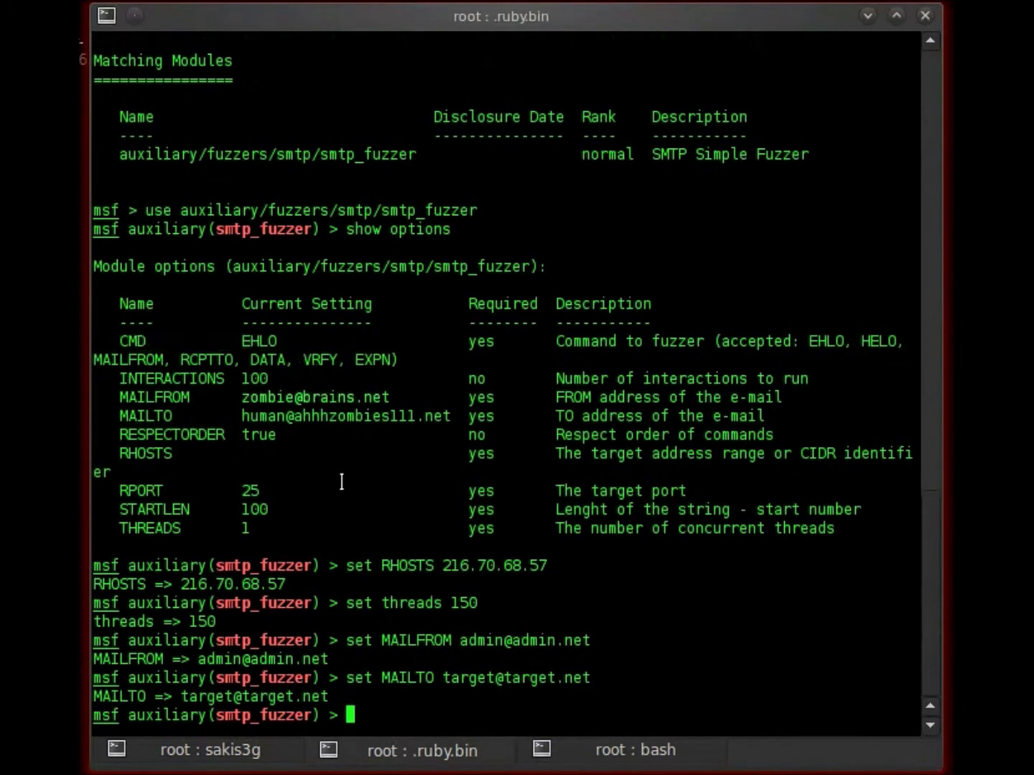
text(run)
key(Return)
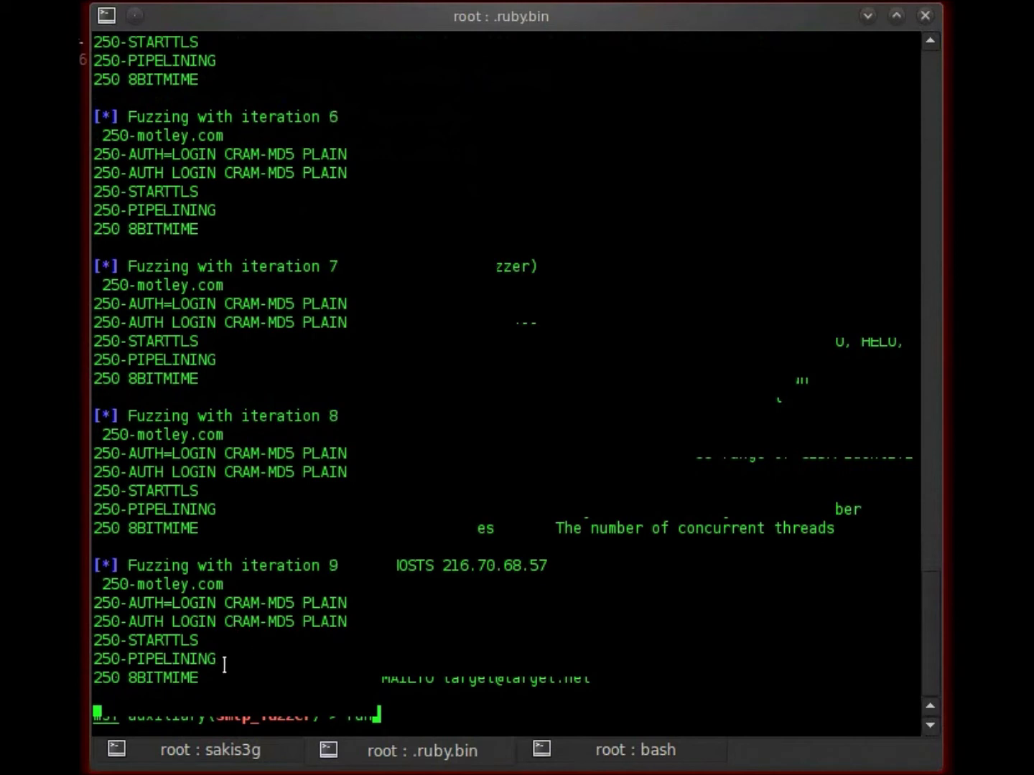
drag(225, 664, 80, 613)
click(480, 573)
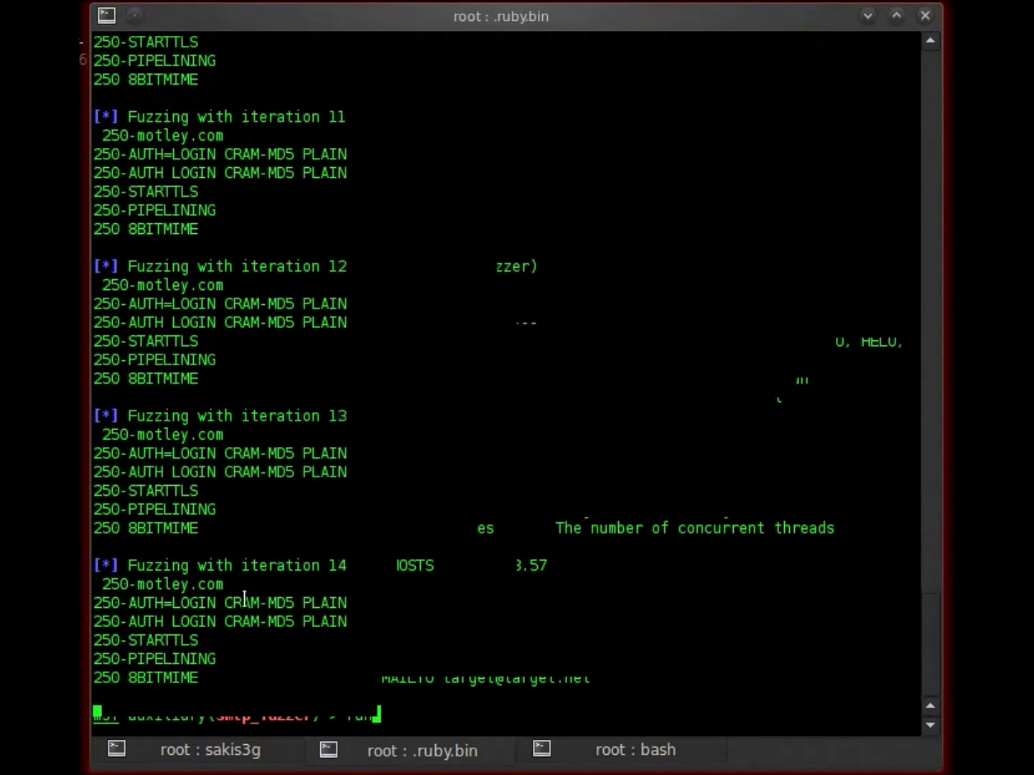
drag(213, 673, 231, 626)
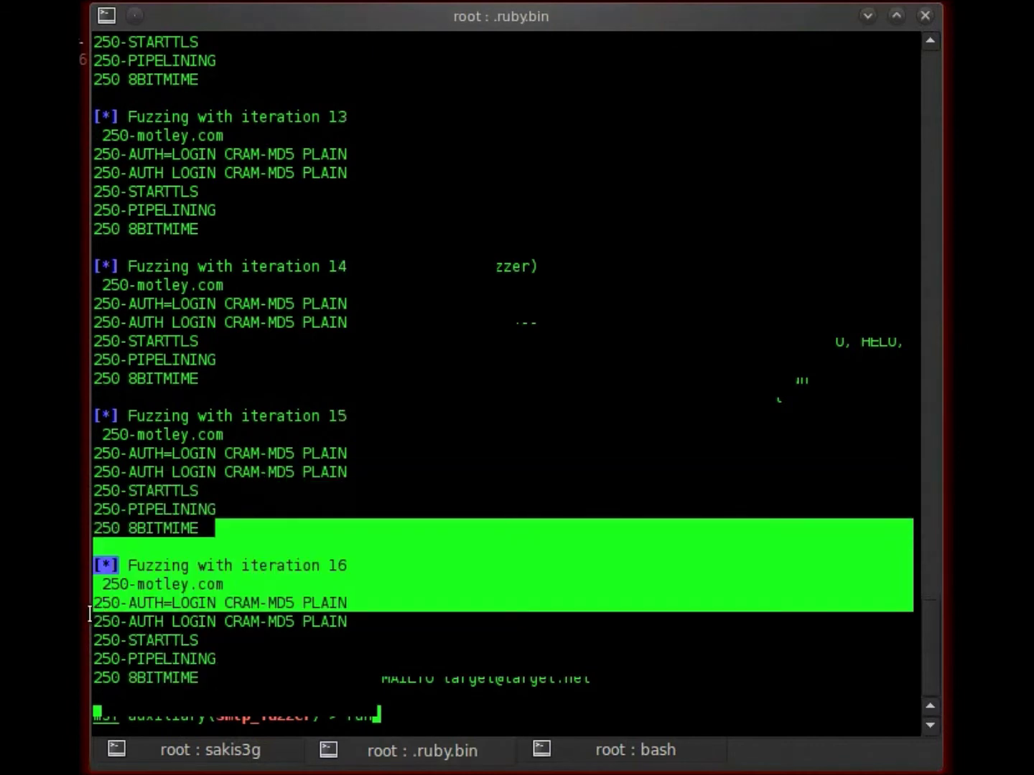
click(329, 649)
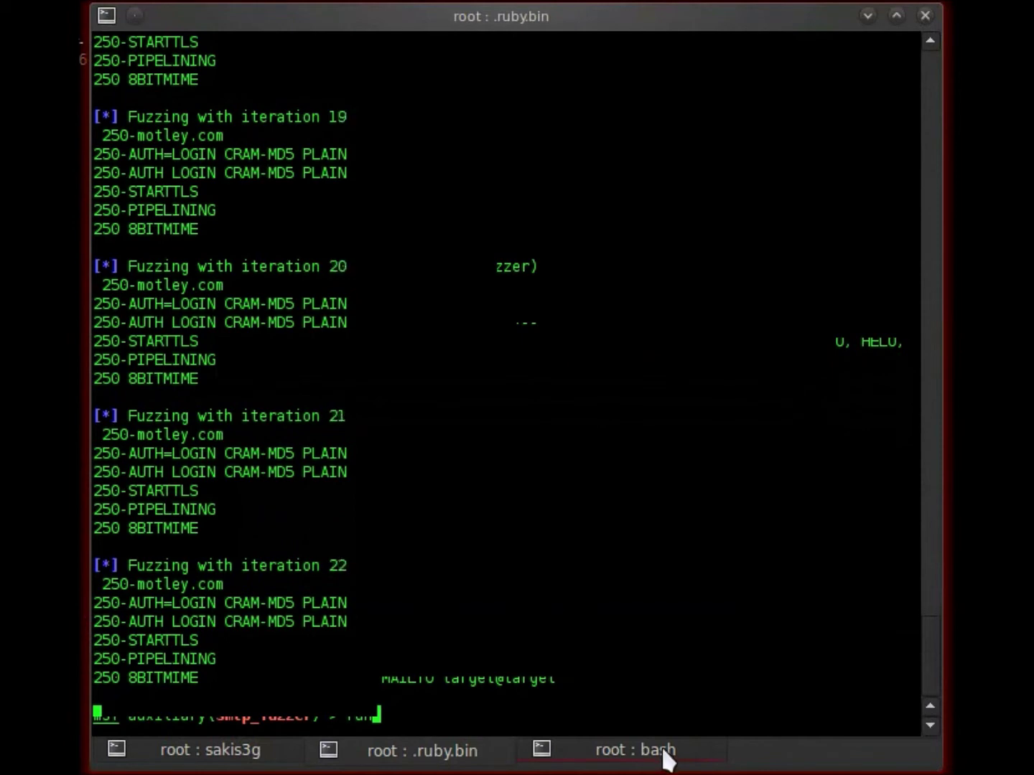
click(664, 751)
text(These )
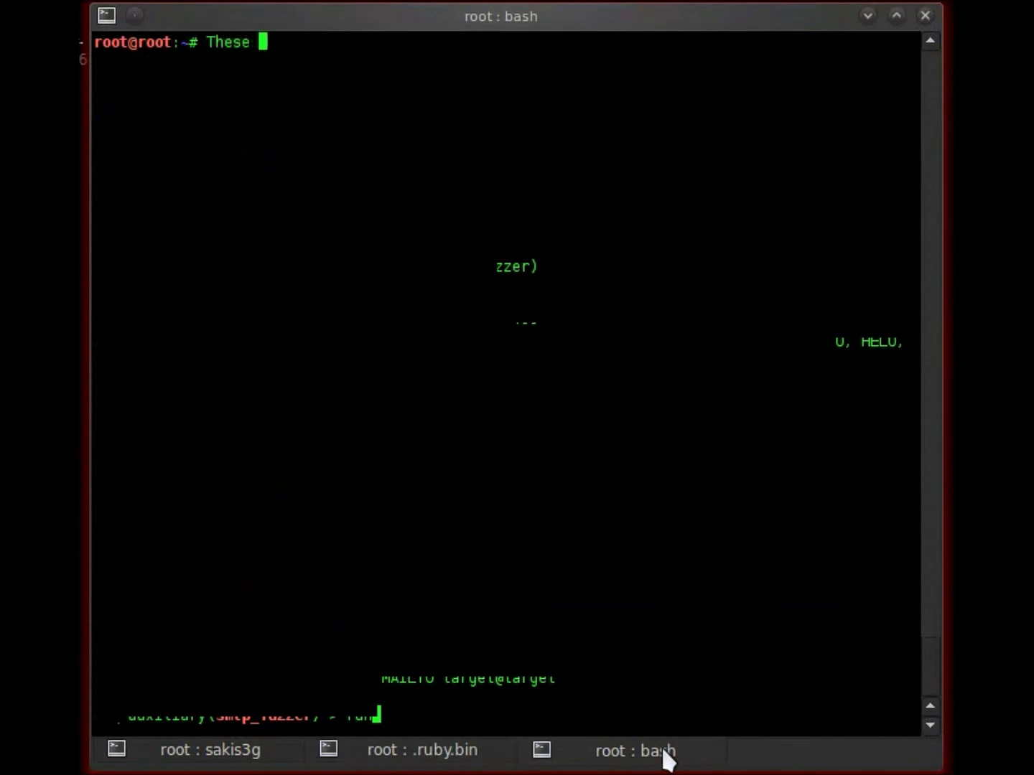
text(are the respoins)
Step: Enter a note that these are SMTP responses to the EHLO probe with fake emails, then clear
key(BackSpace)
key(BackSpace)
key(BackSpace)
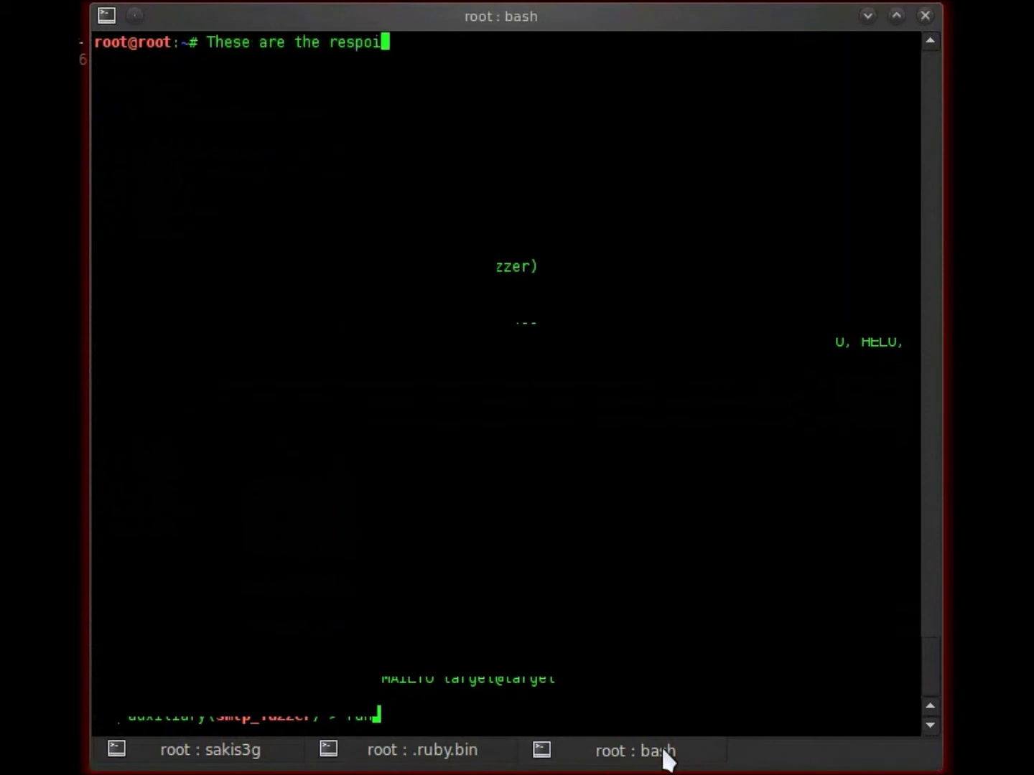
text(nses given by t)
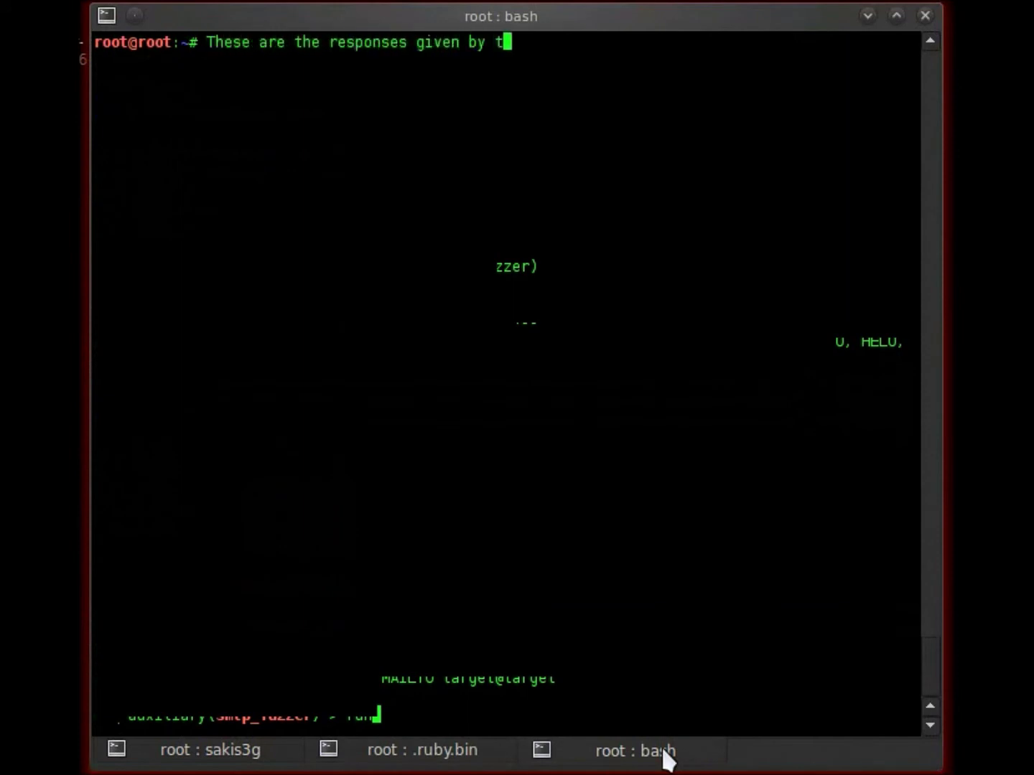
text(he ssmtp)
key(BackSpace)
key(BackSpace)
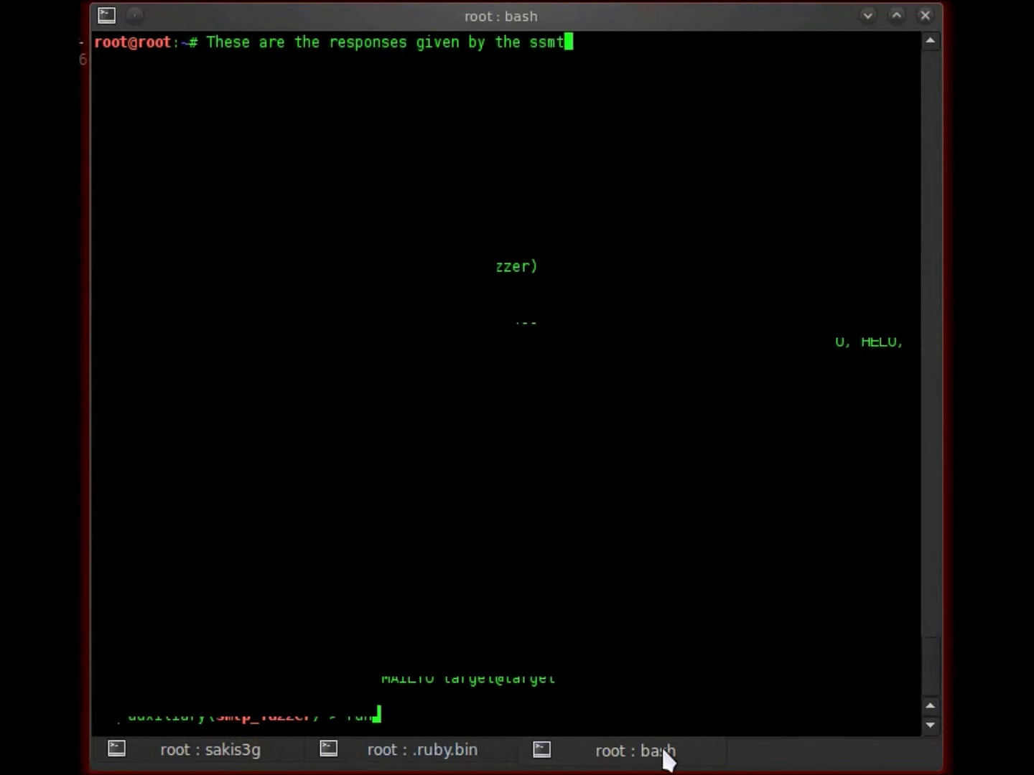
key(BackSpace)
key(BackSpace)
key(BackSpace)
text(mtp ser)
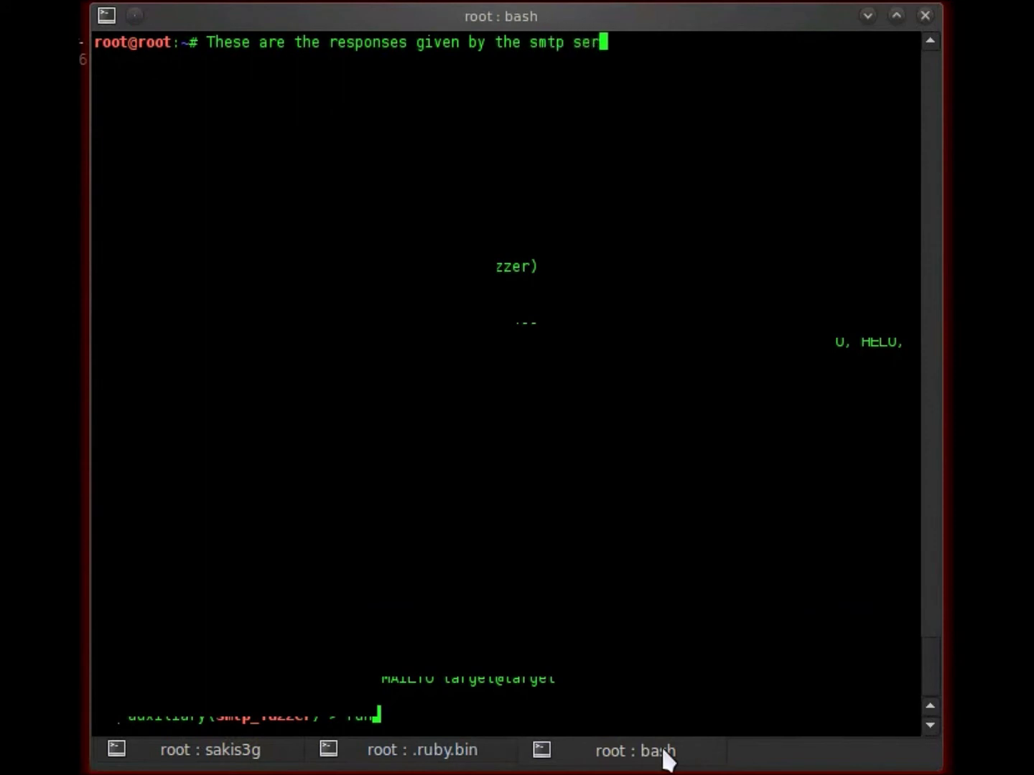
text(vice when prob)
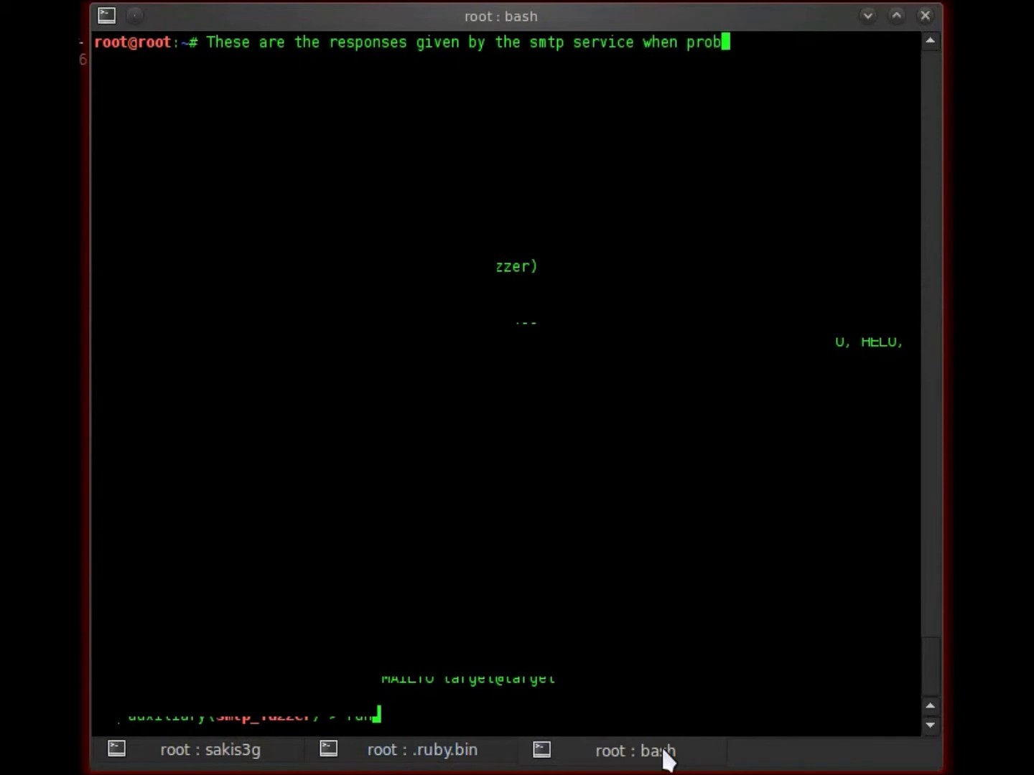
text(ing the )
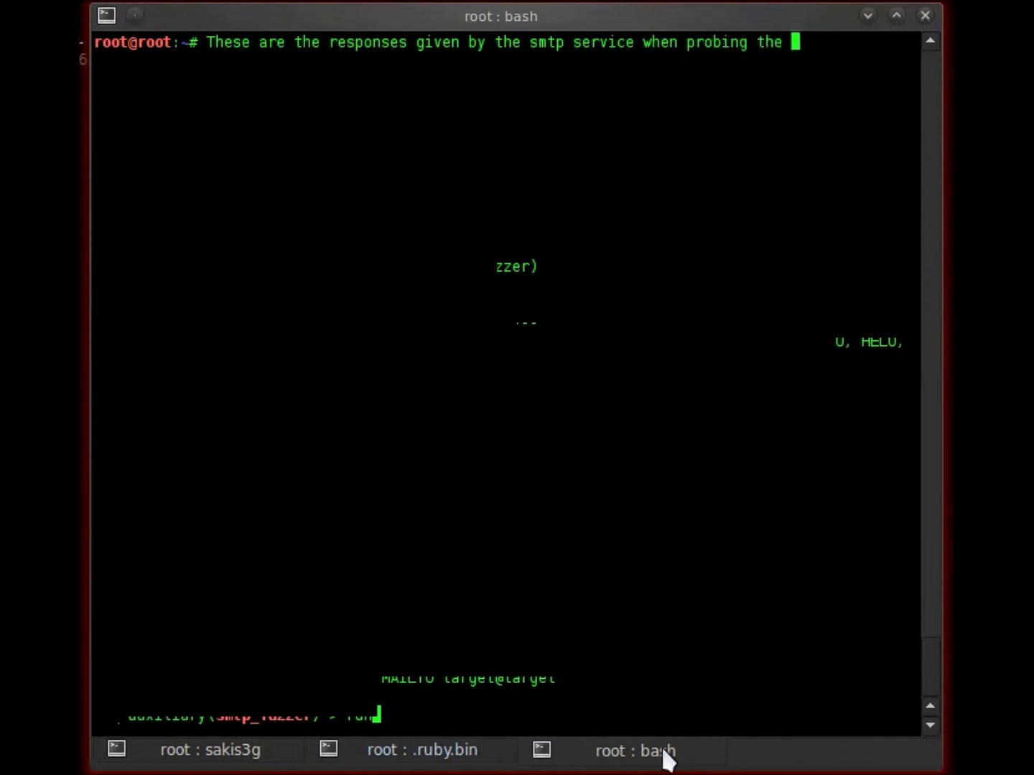
text(EHLO cmd )
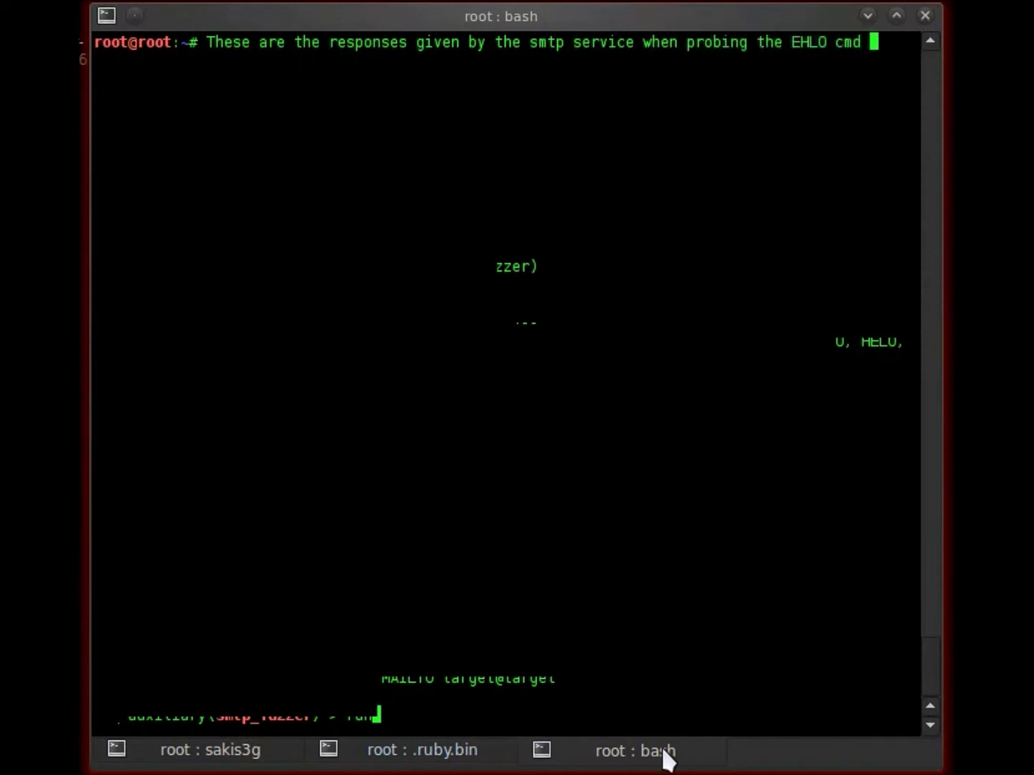
text(with the fake emai)
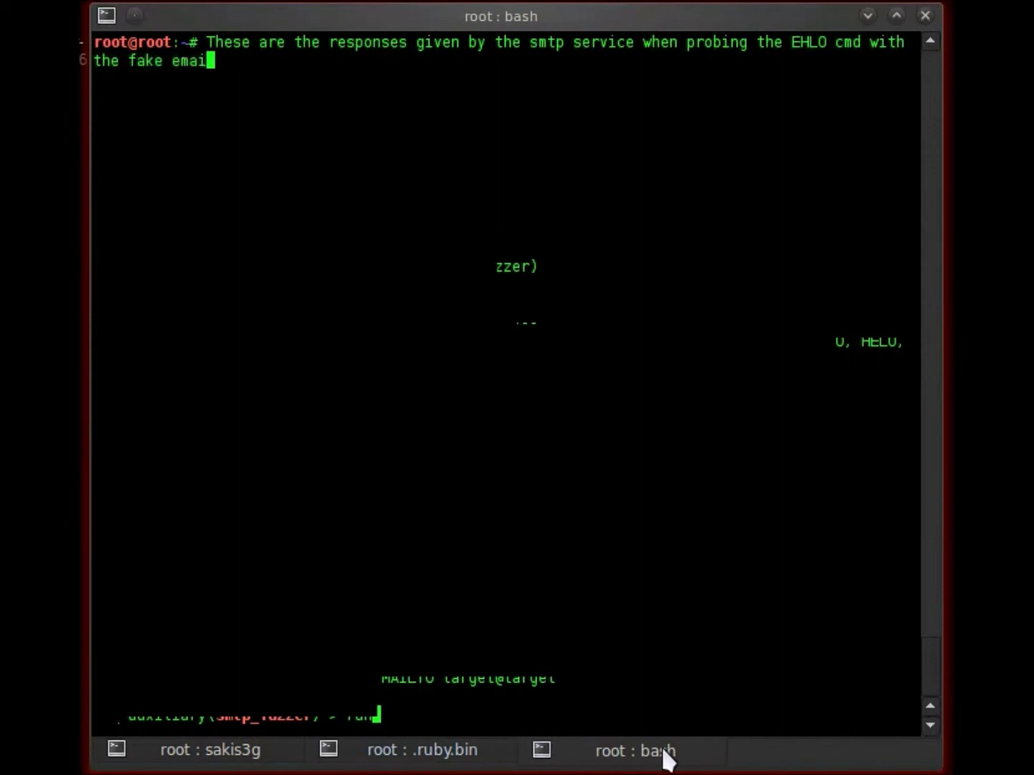
text(ls we provided)
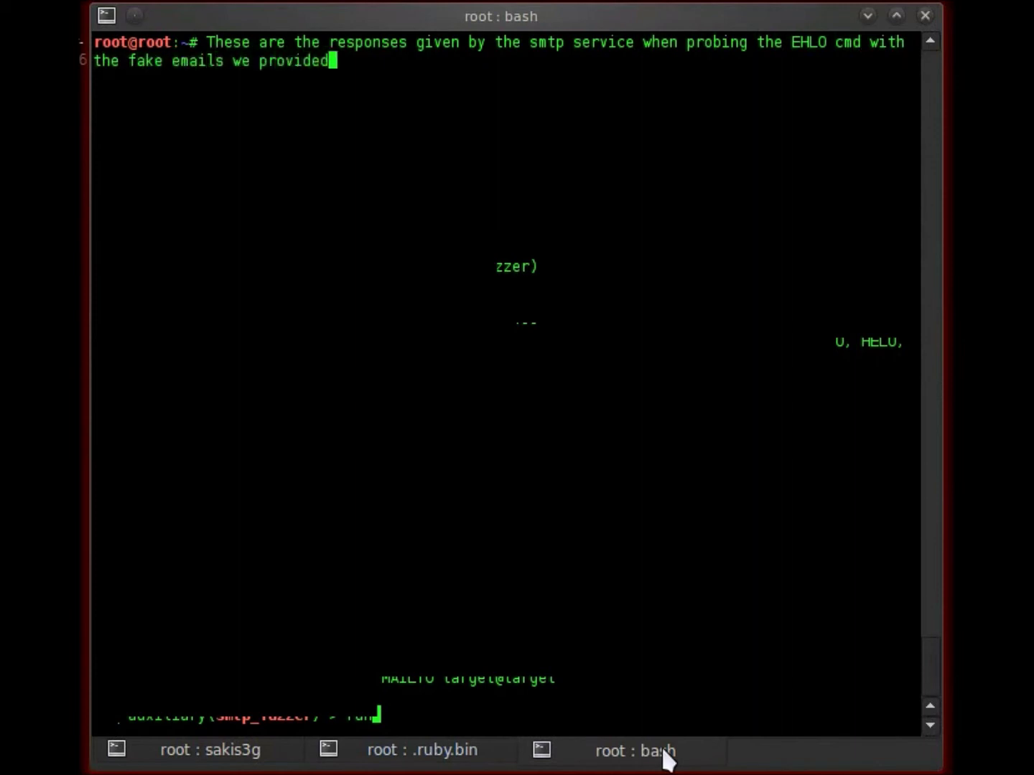
text( + the it)
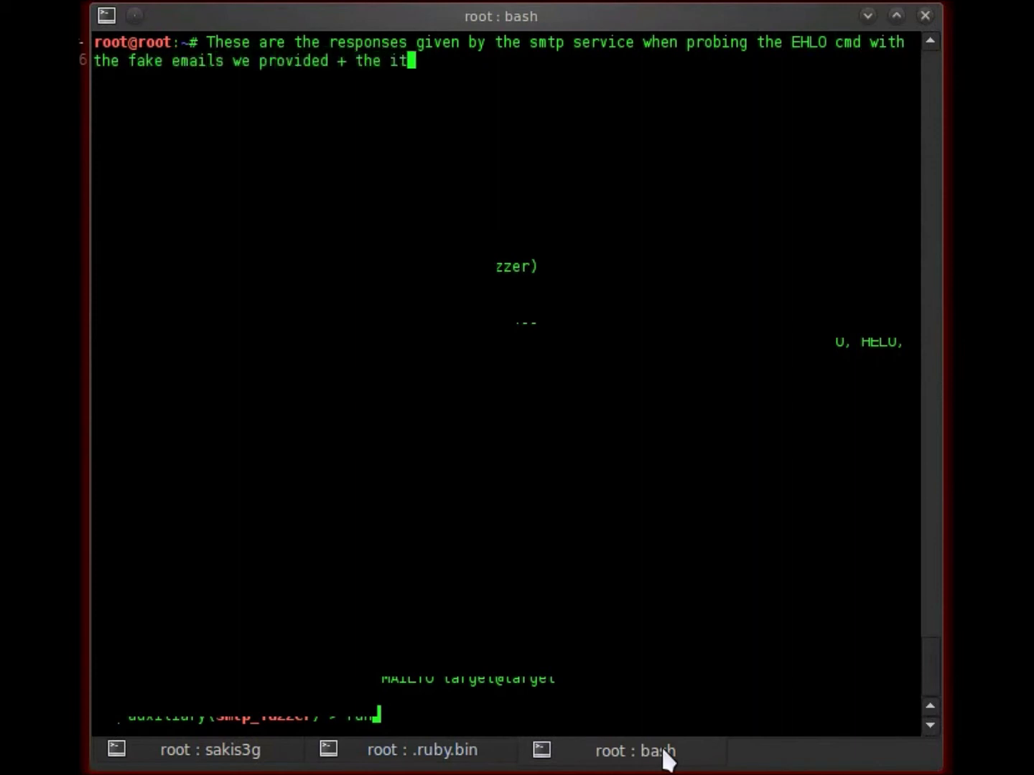
text(erations)
key(Return)
text(cle)
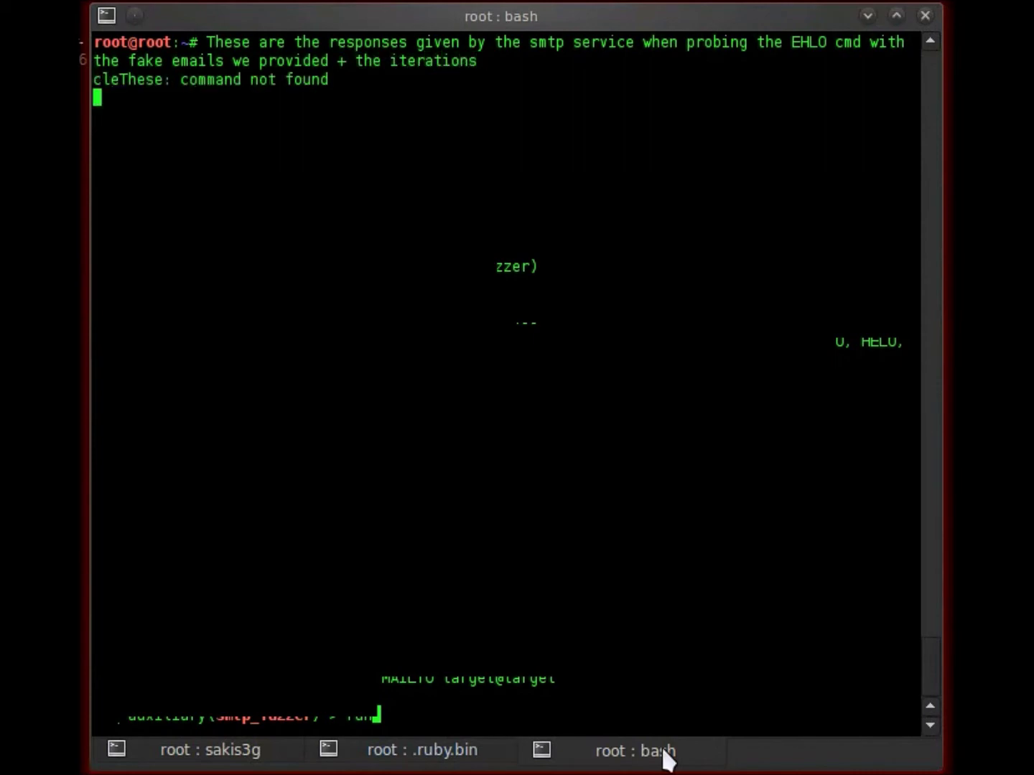
text(ar)
key(Return)
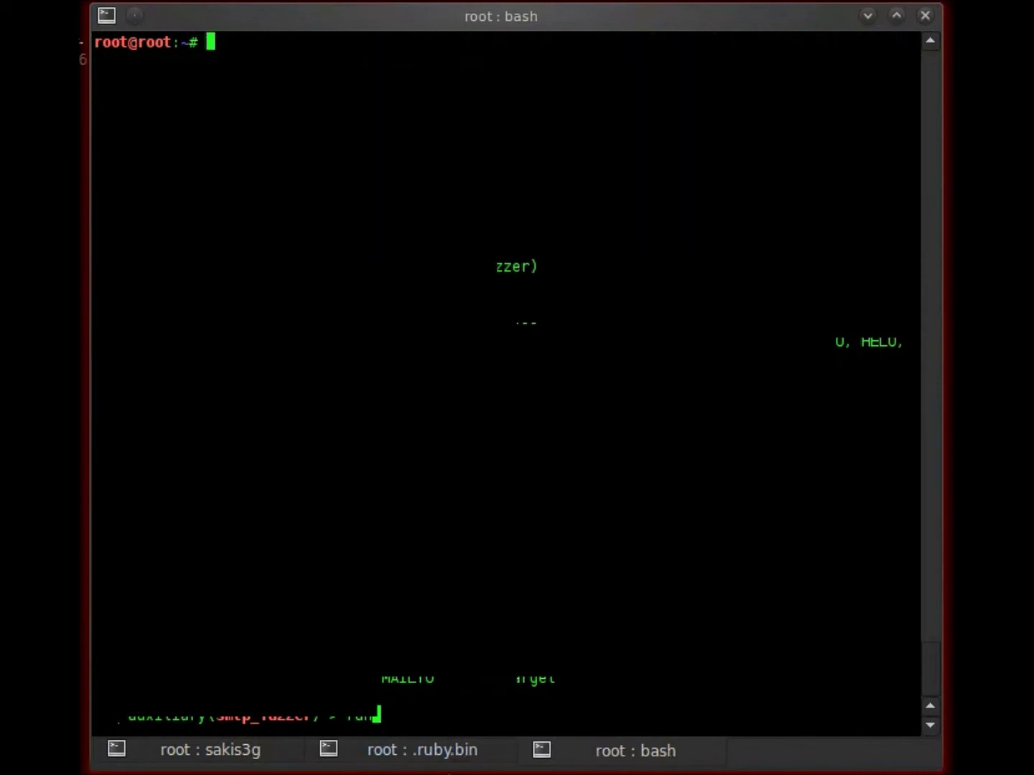
click(455, 761)
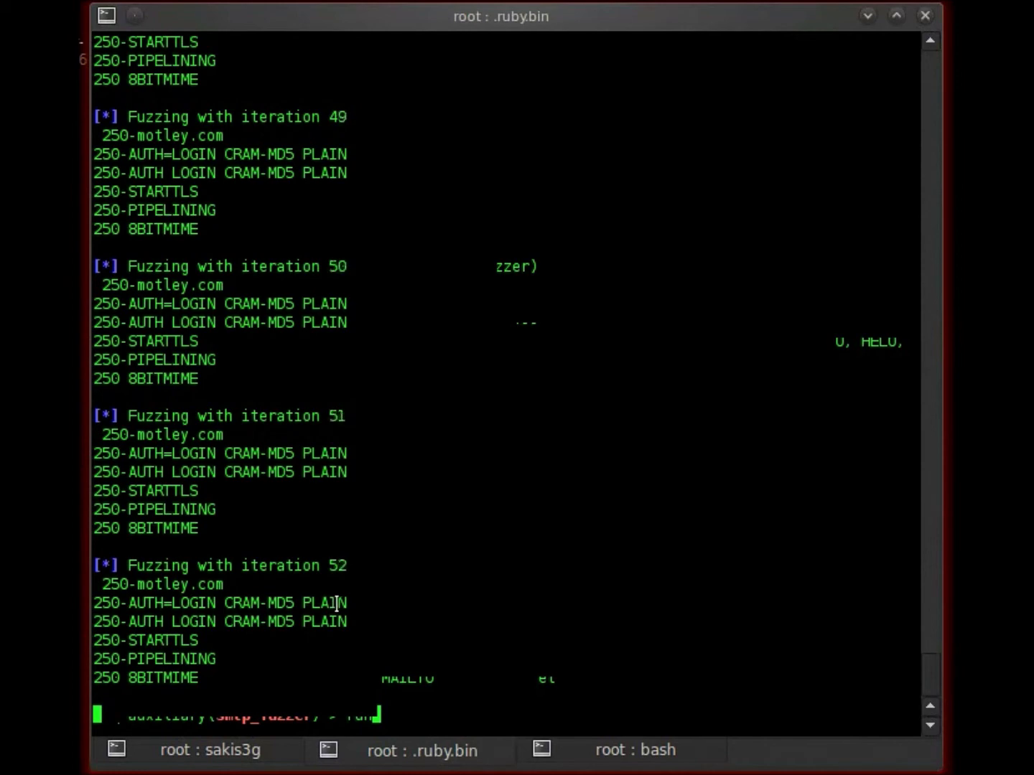
Step: Return to the bash notes after seeing the EHLO fuzz reach iteration 54
click(575, 744)
text(Th)
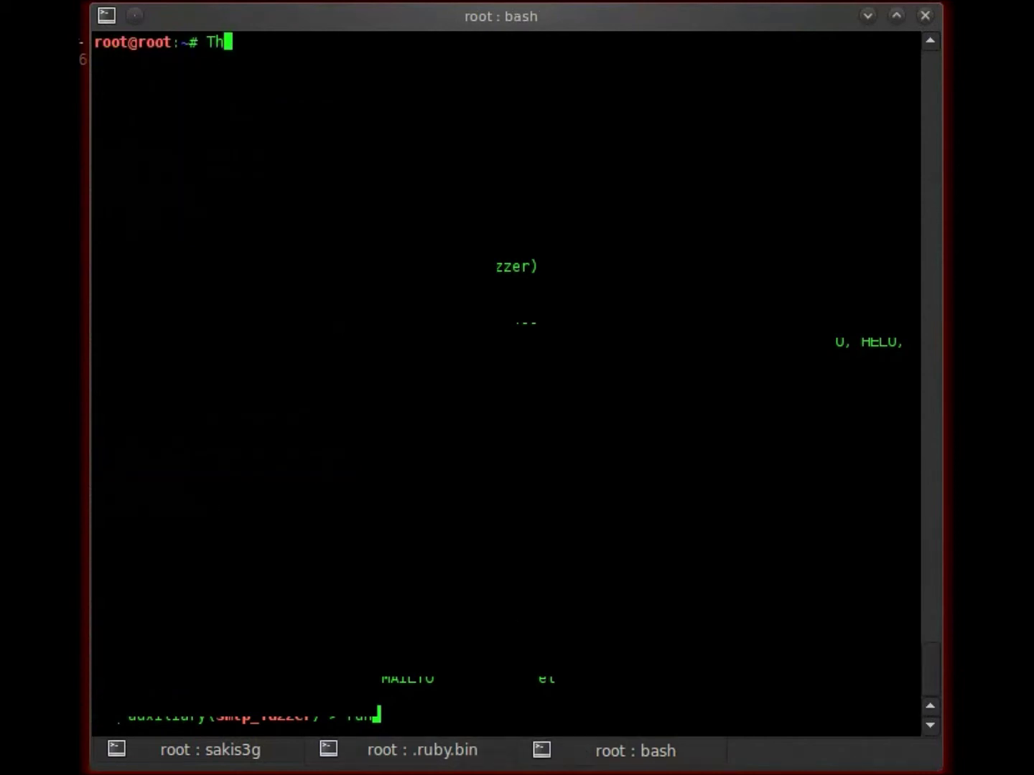
text(ere is a total )
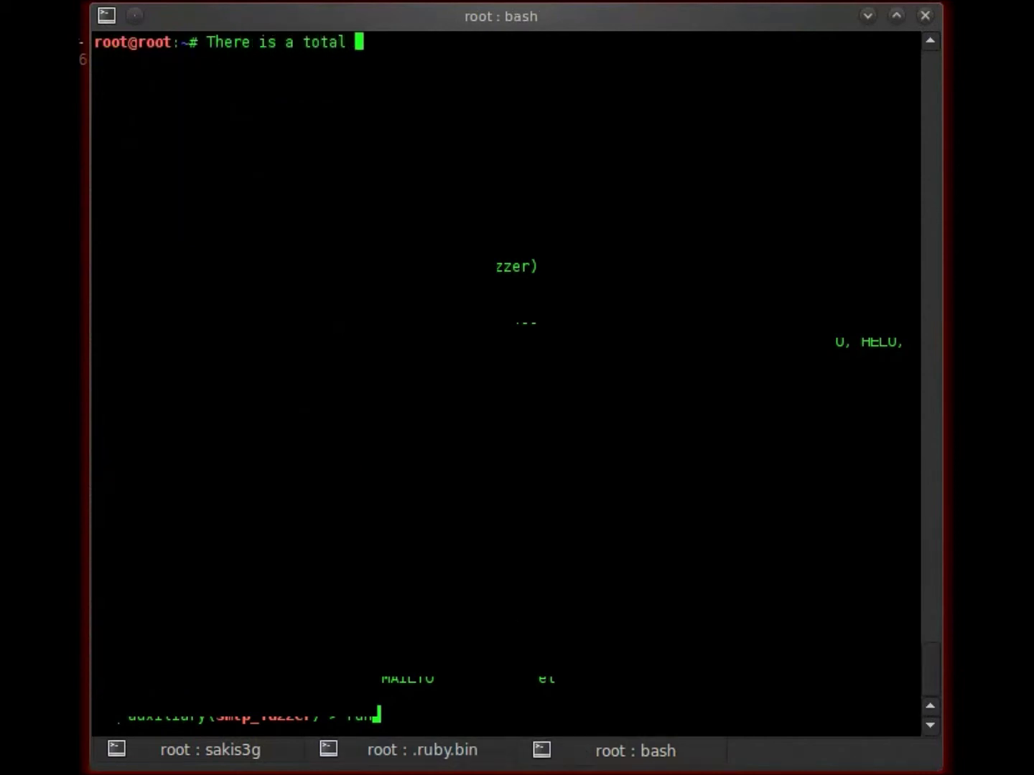
text(of 100 iter)
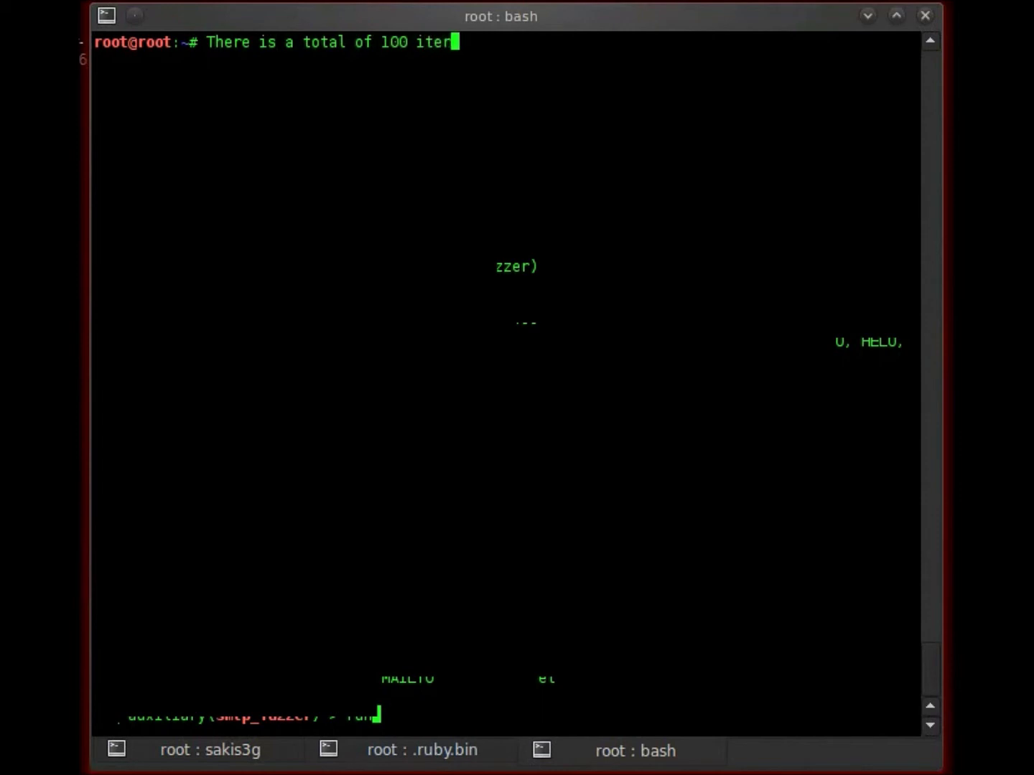
text(ations for this.)
Step: Enter a note that the run has 100 iterations and a bored remark, clearing after each
key(Return)
key(ctrl+l)
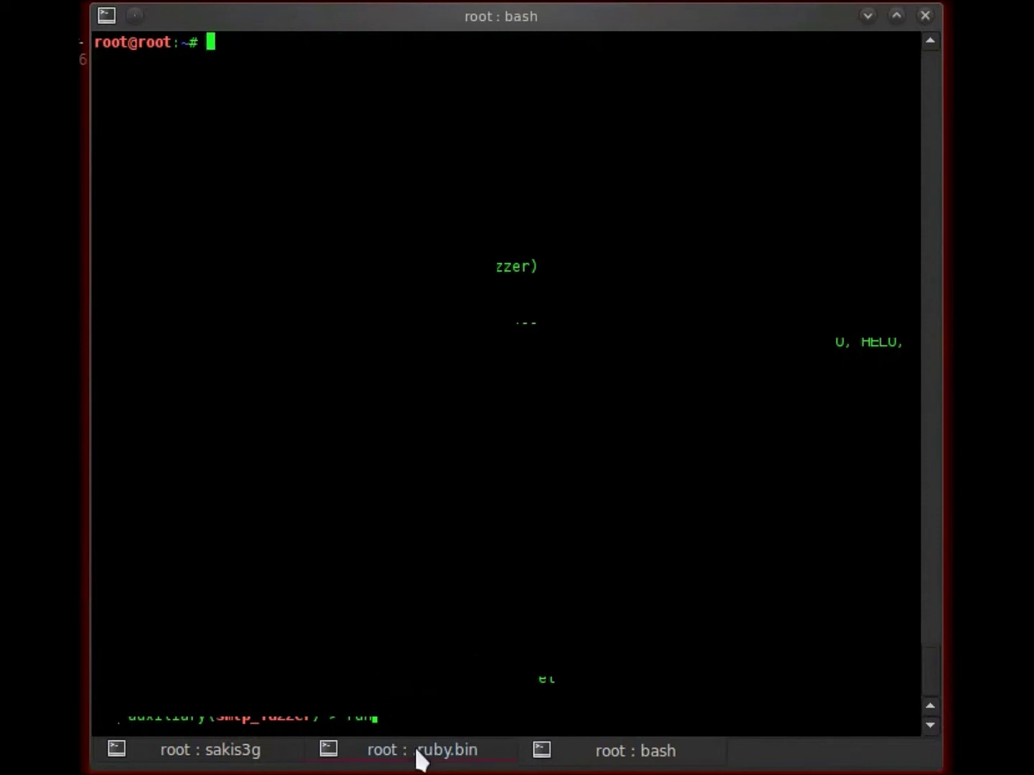
text(SO how)
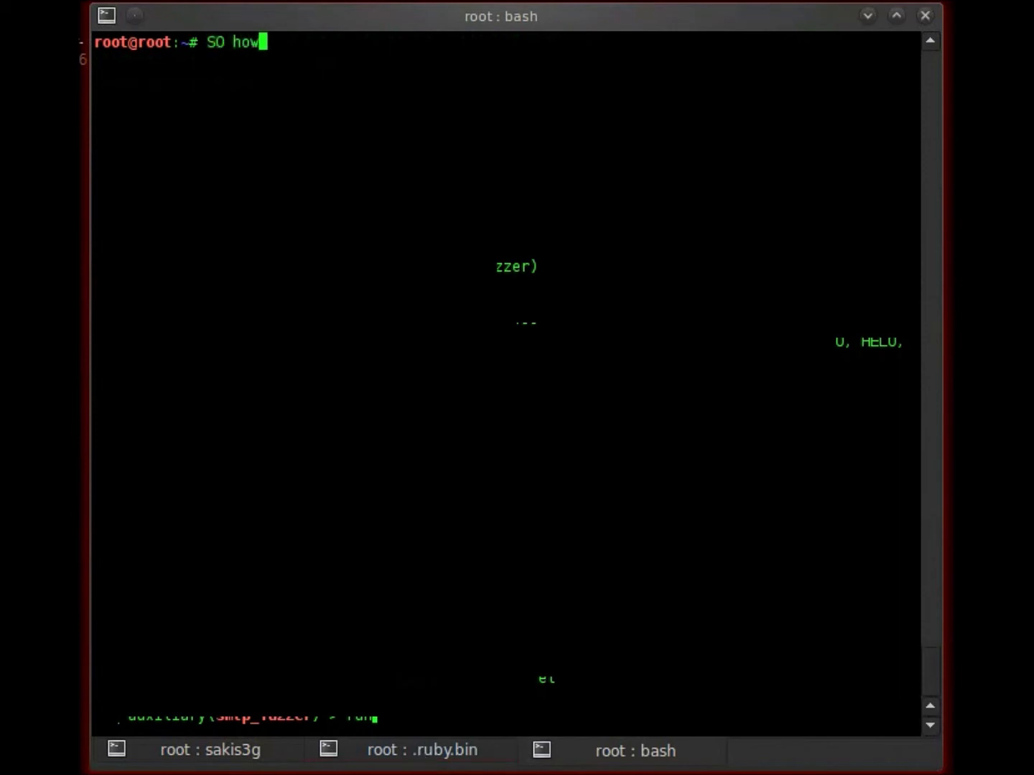
text(s the day been? )
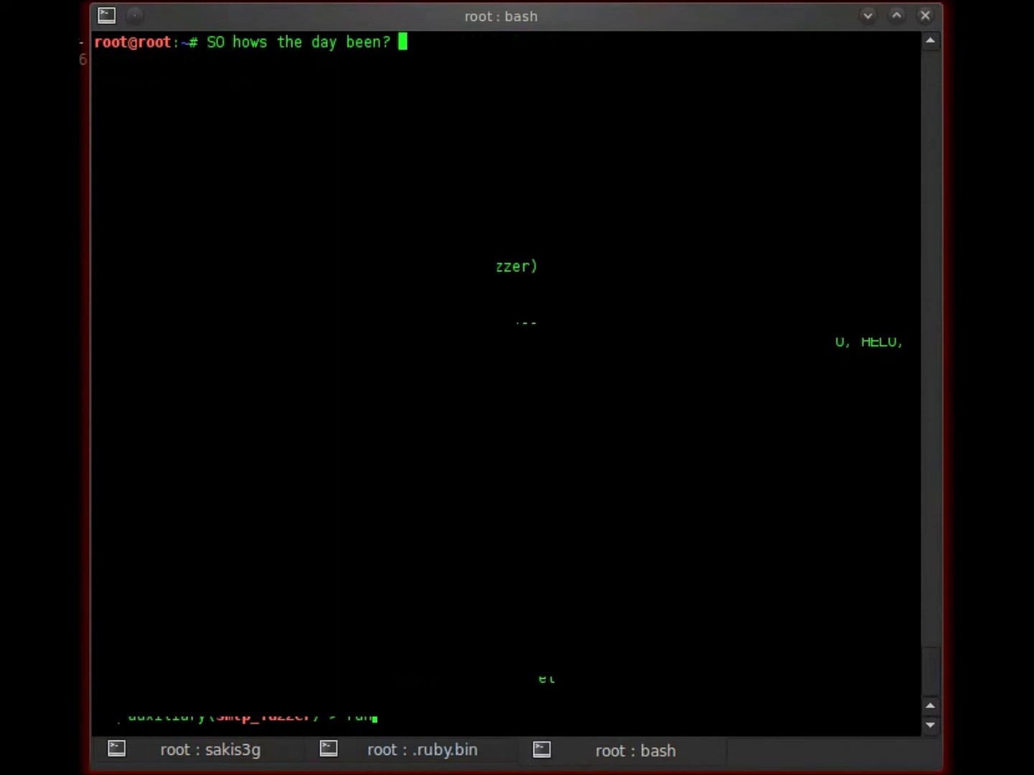
text(I am )
text(weirdly )
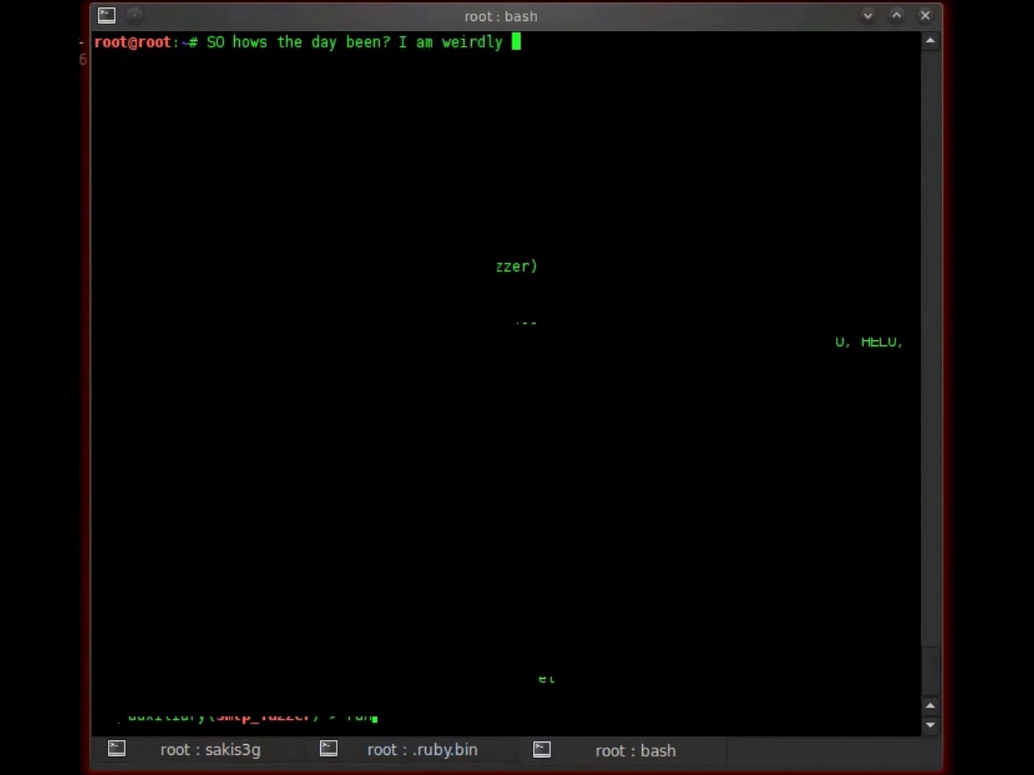
text(feeling b)
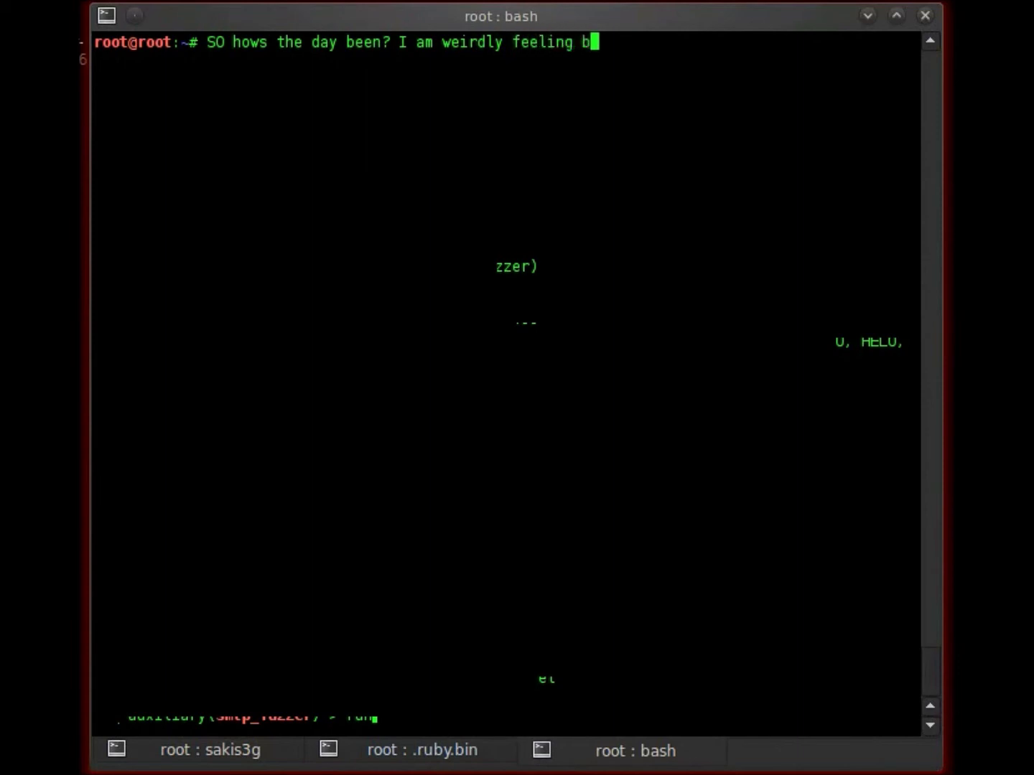
text(ored lol)
key(Return)
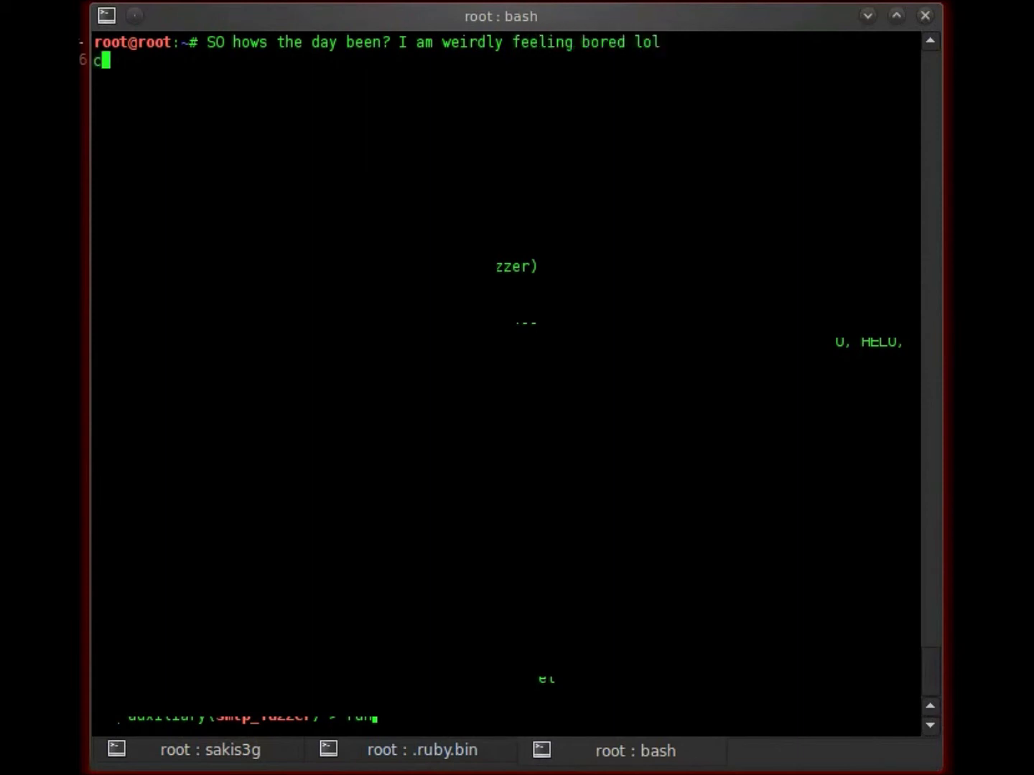
text(clear)
key(Return)
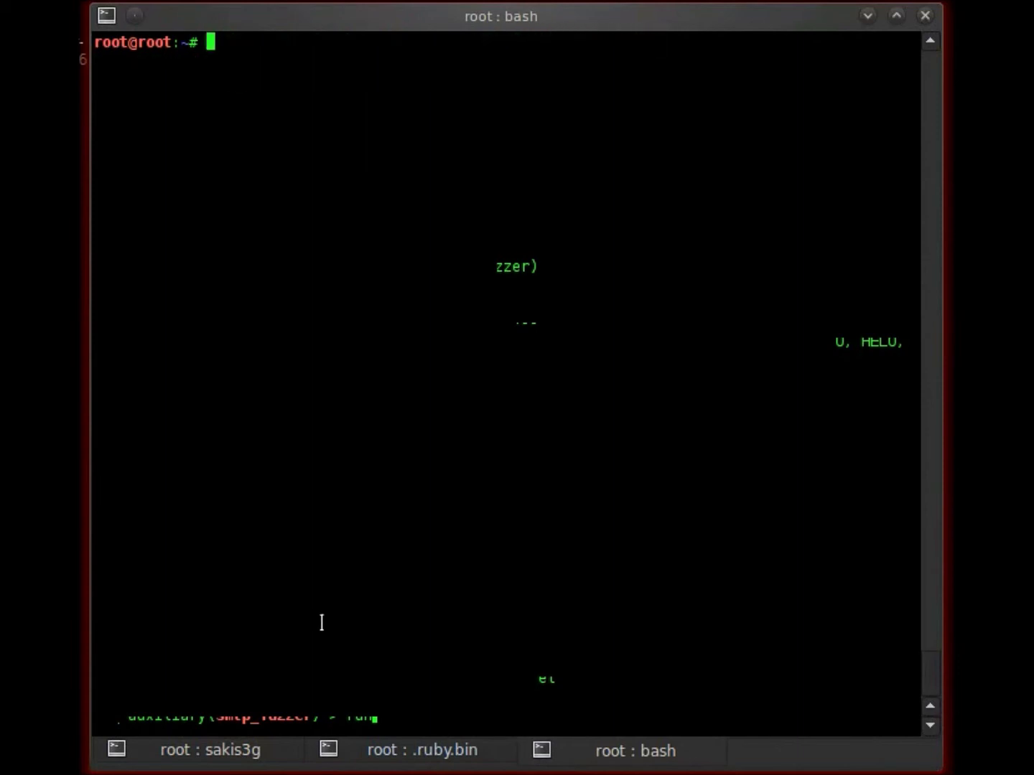
Step: Inspect the fuzzer's response lines around iteration 81
click(422, 751)
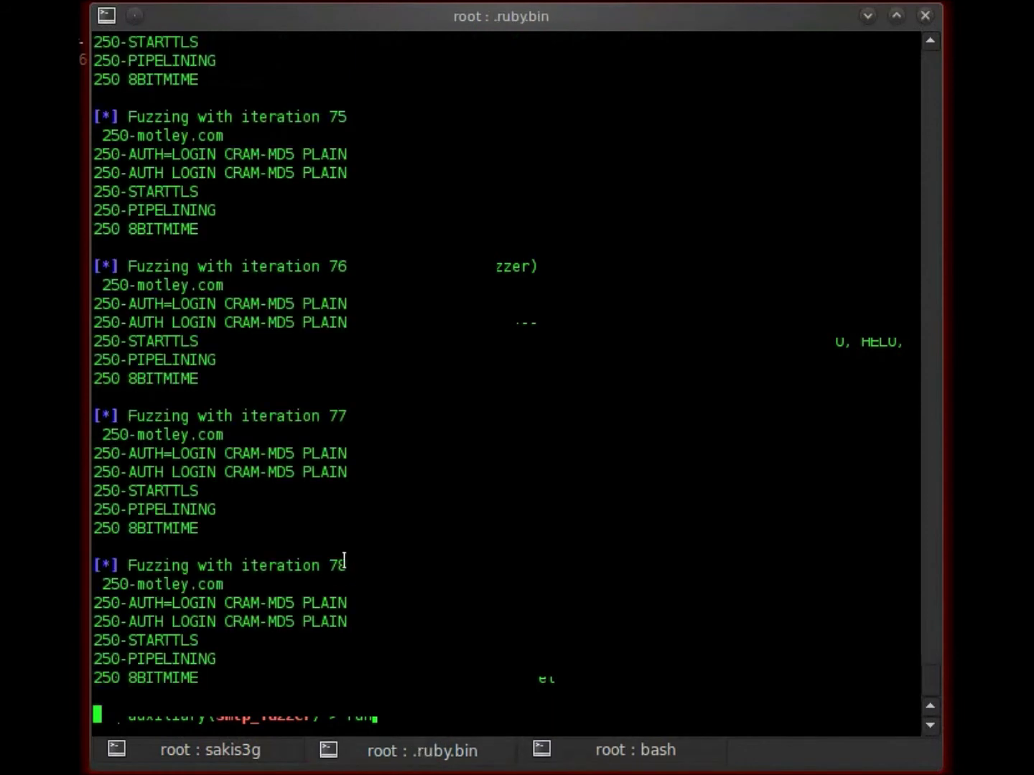
mouse_move(230, 677)
mouse_down()
mouse_move(212, 658)
mouse_move(94, 603)
mouse_up()
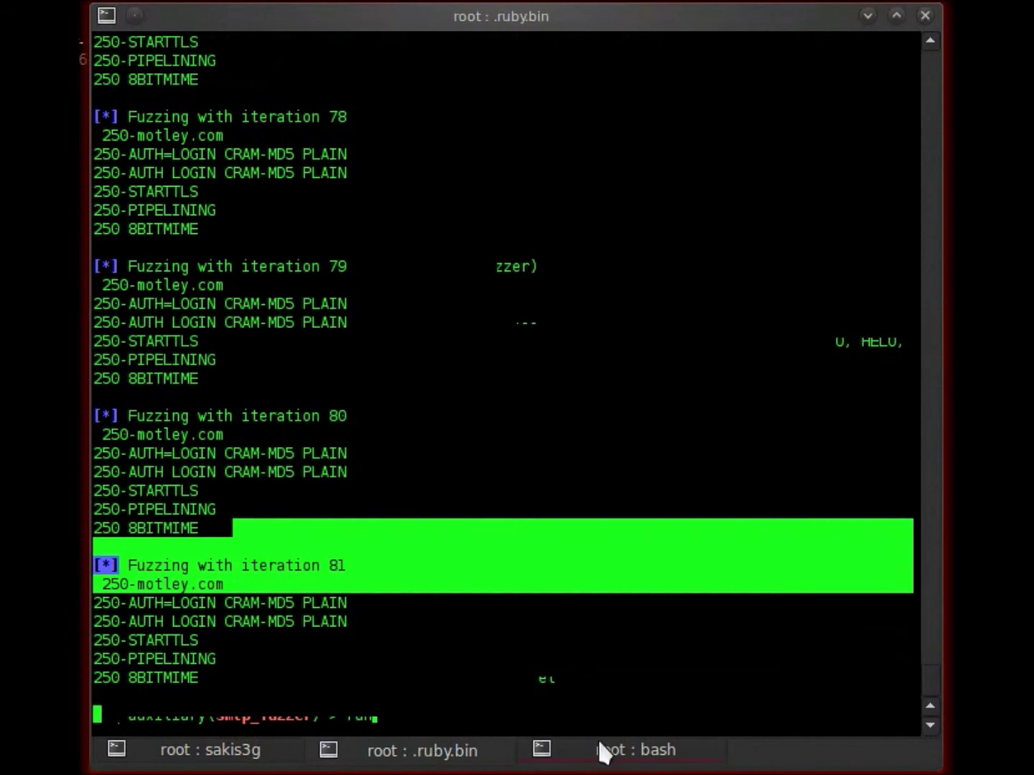
click(594, 741)
text(As yo)
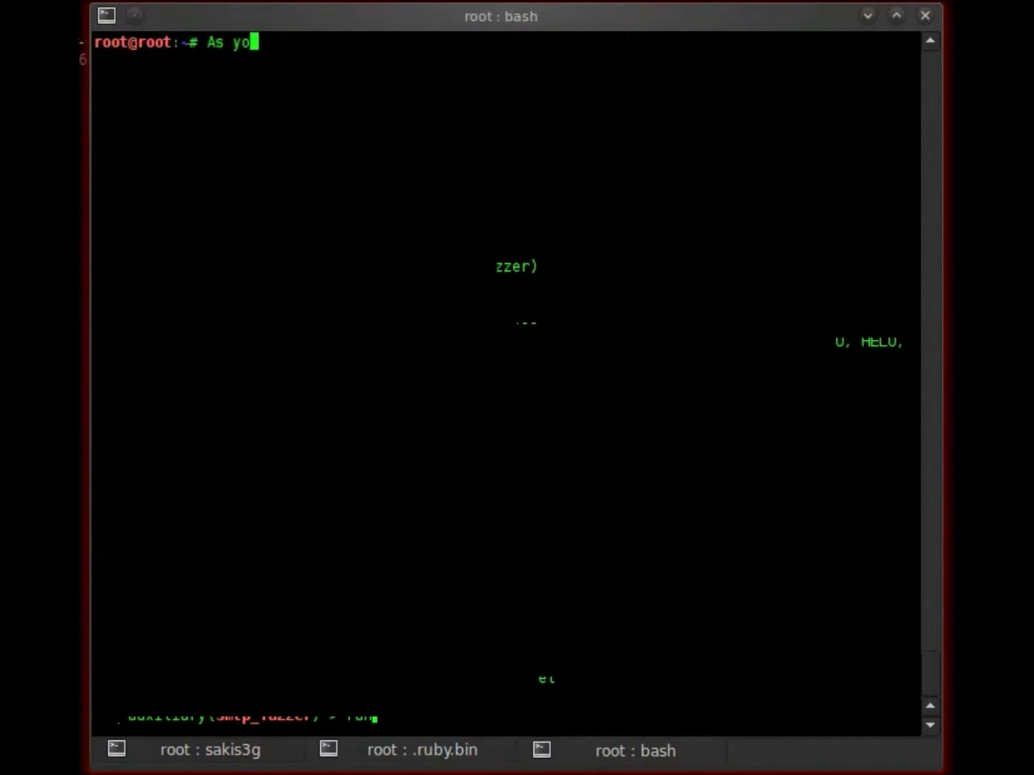
text(u can see all the re)
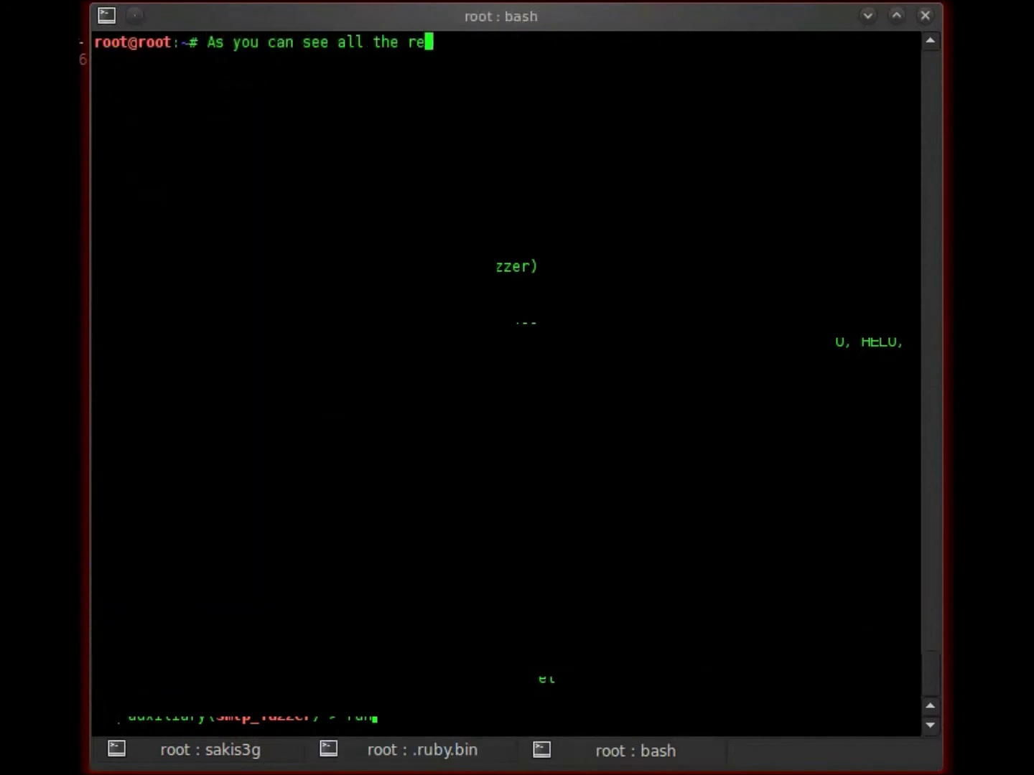
text(sponse are s)
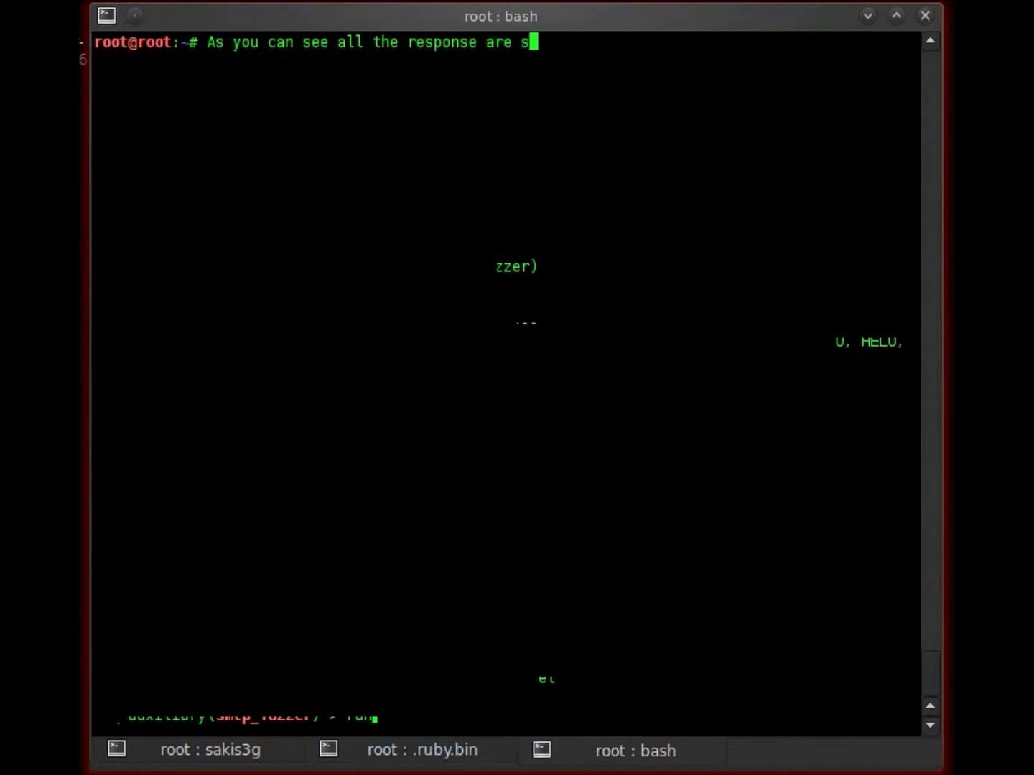
text(imilar...not)
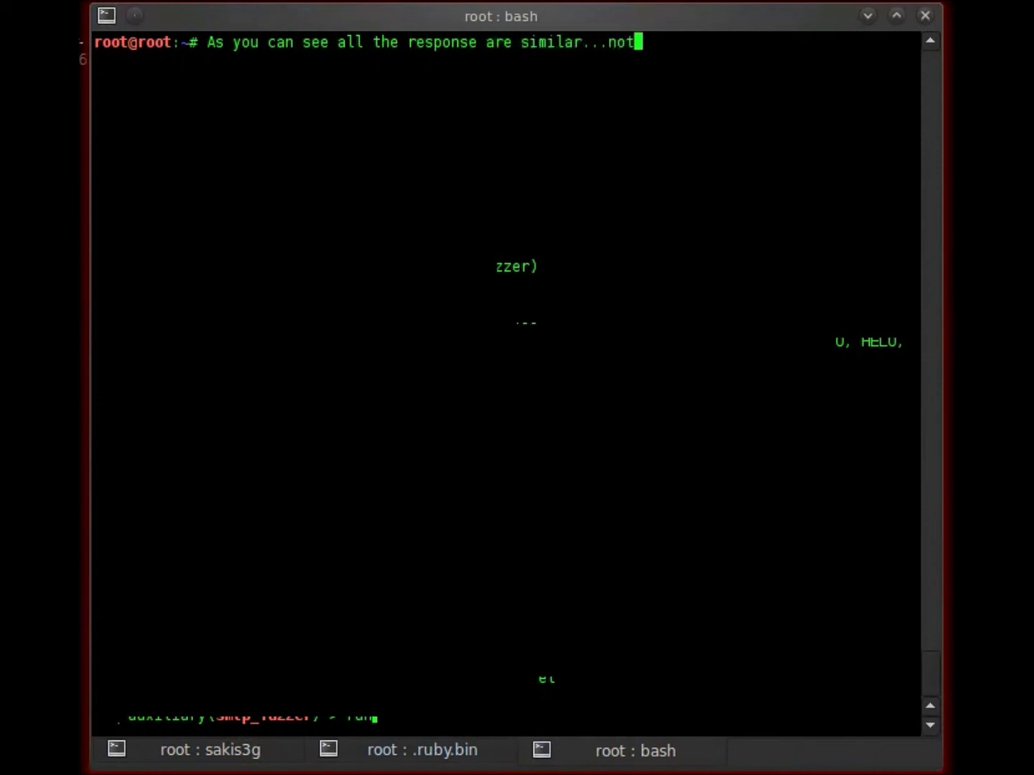
text(hing suspici)
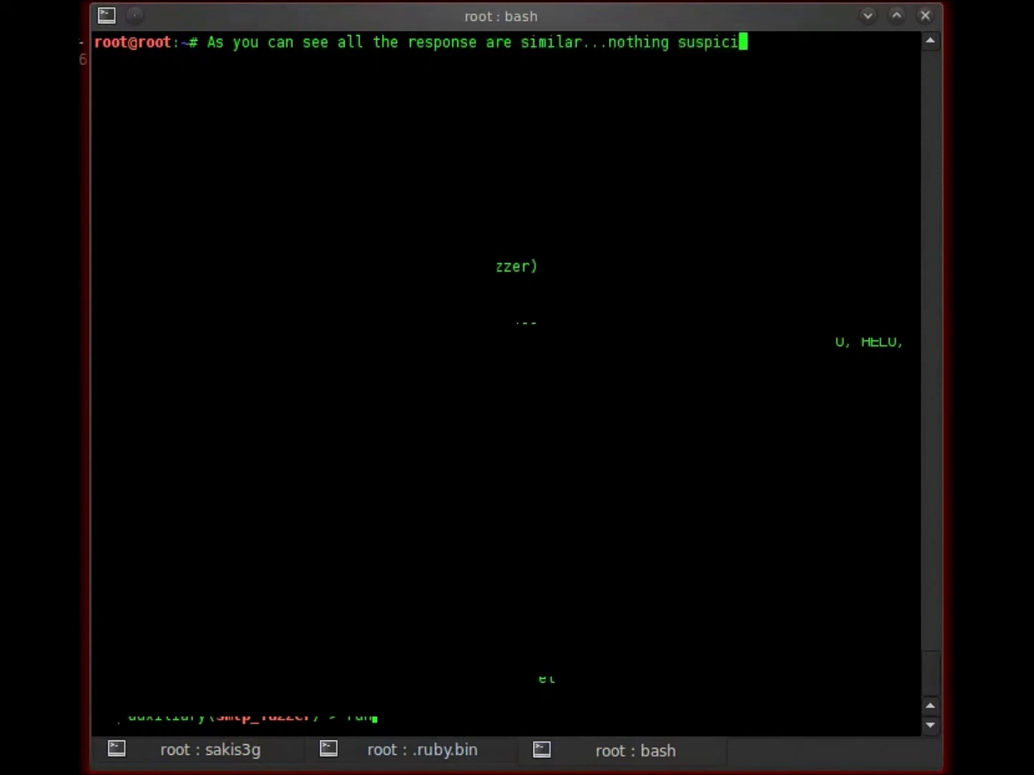
text(ous here but )
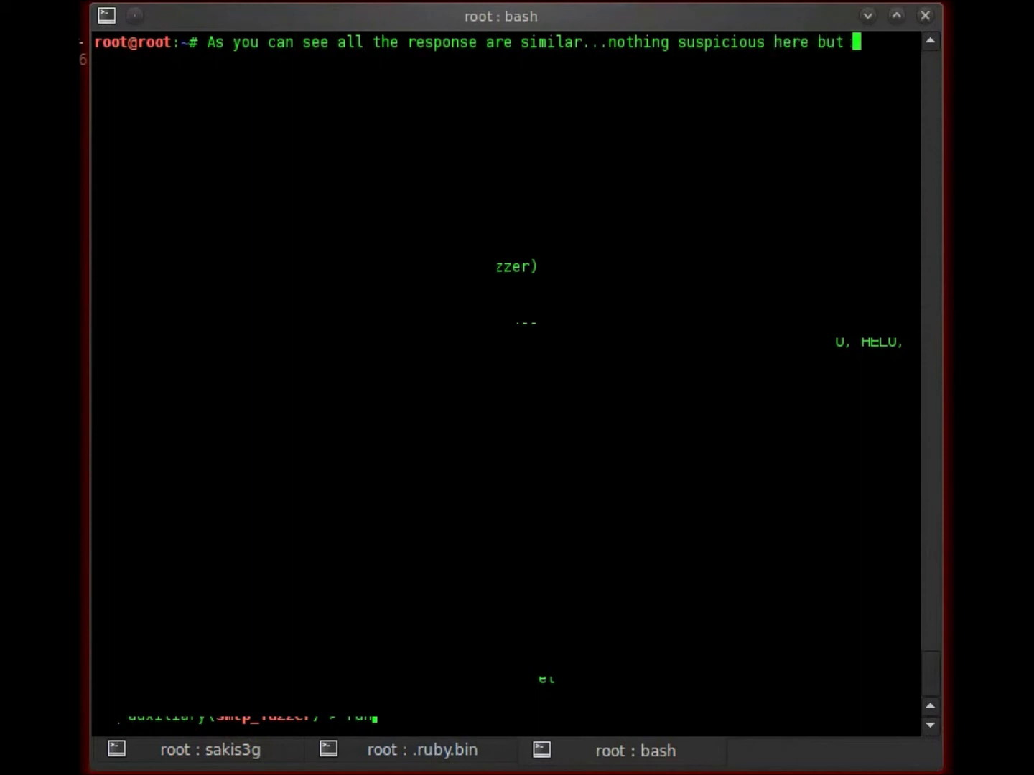
text(those information )
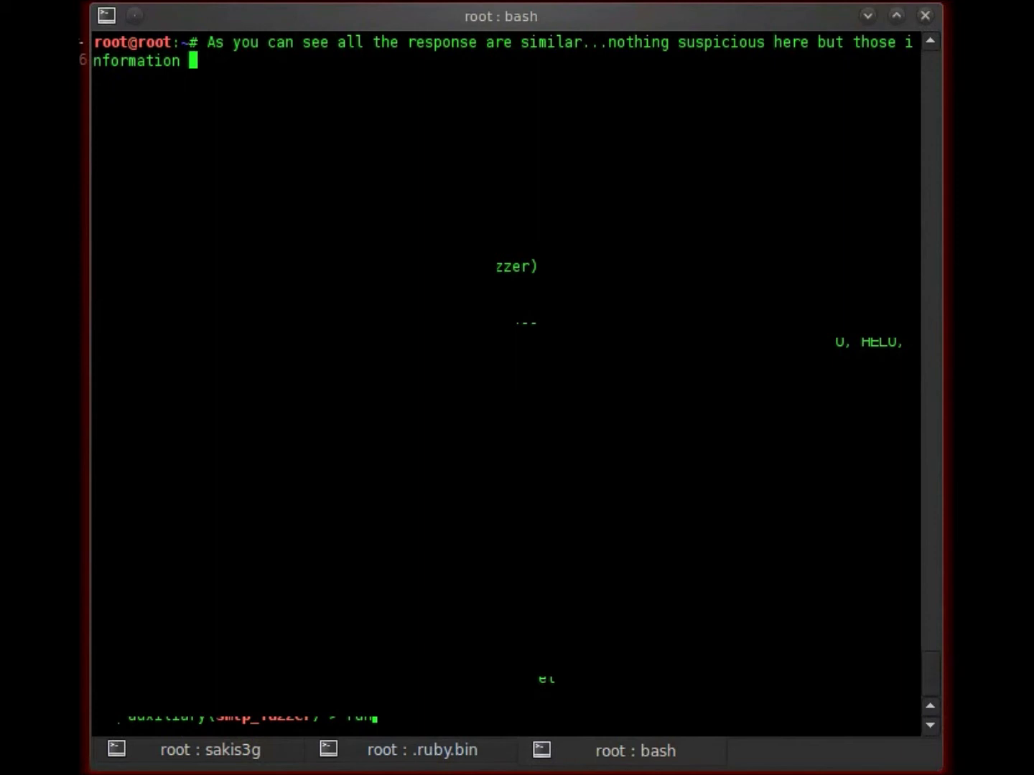
text(like in)
Step: Enter the note that all responses looked alike 'against the EHLO cmd', then clear the screen
key(BackSpace)
key(BackSpace)
text(all inf)
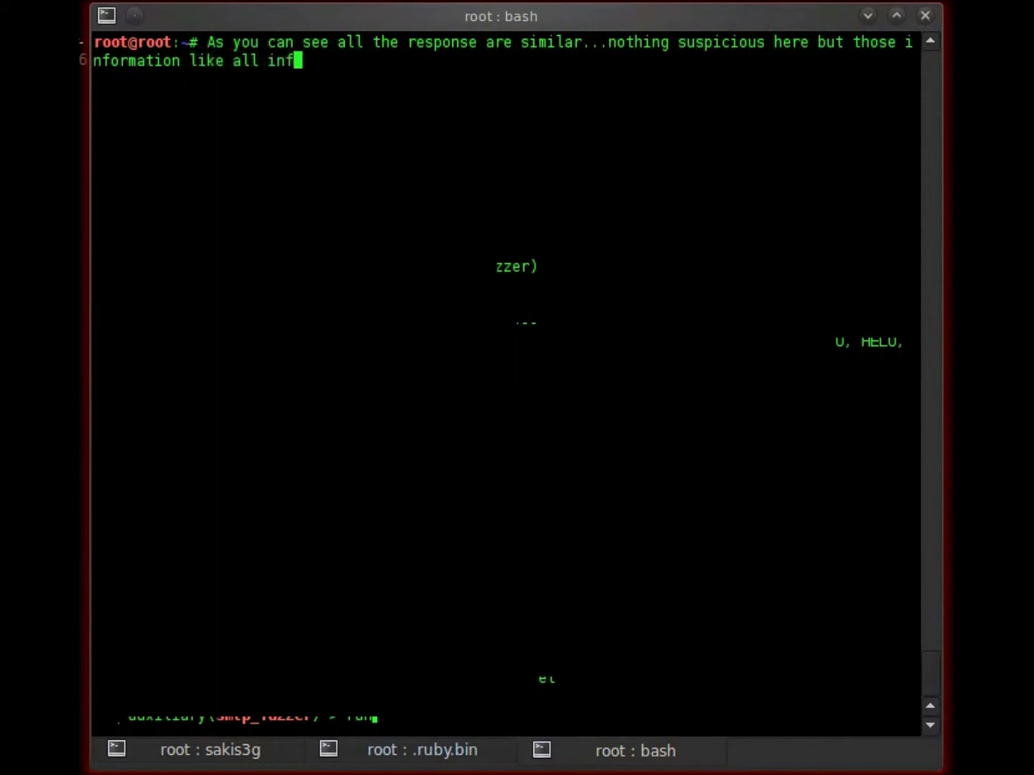
text(ormation is usef)
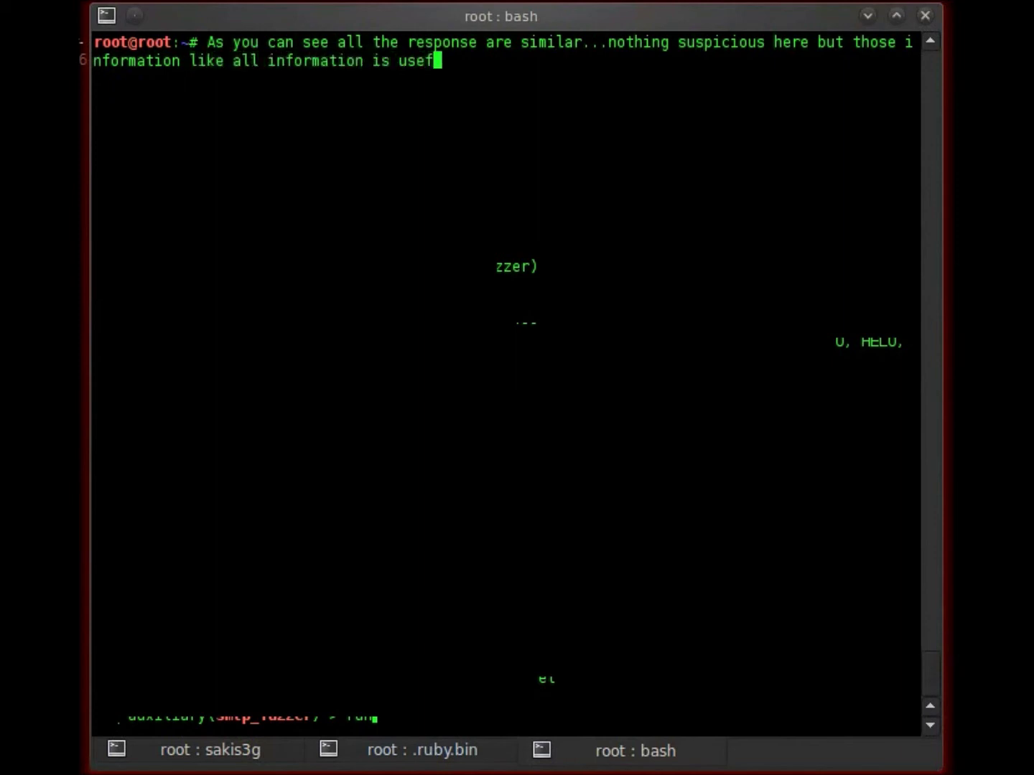
text(ul. We)
text( n)
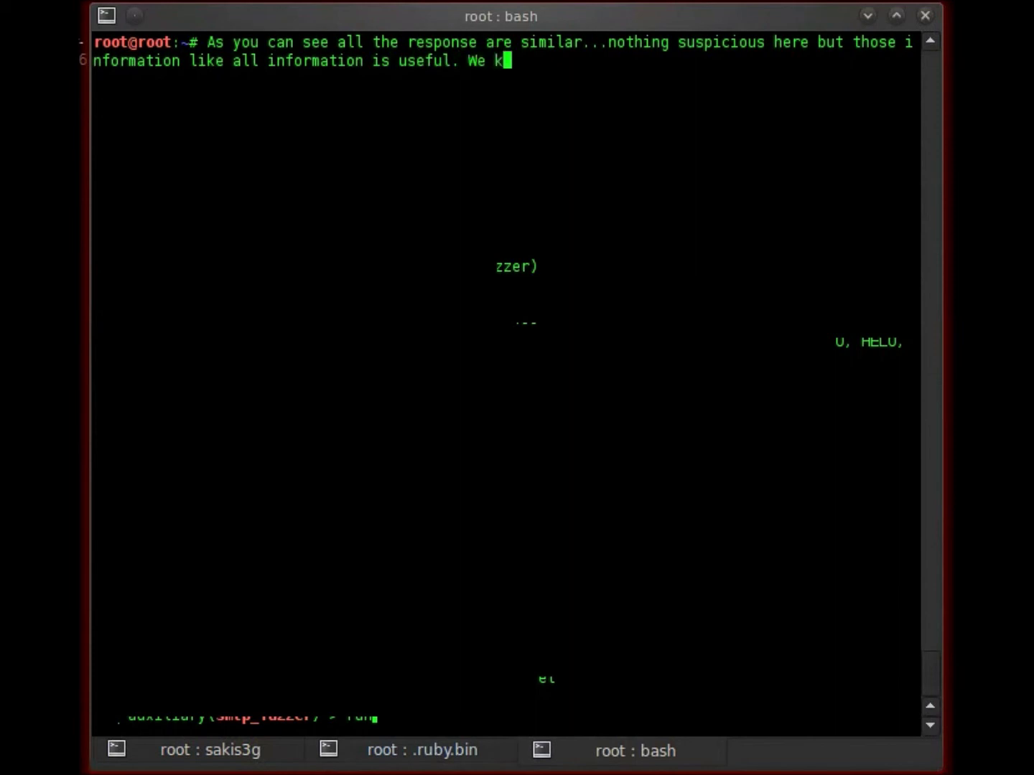
text(ow know how the s)
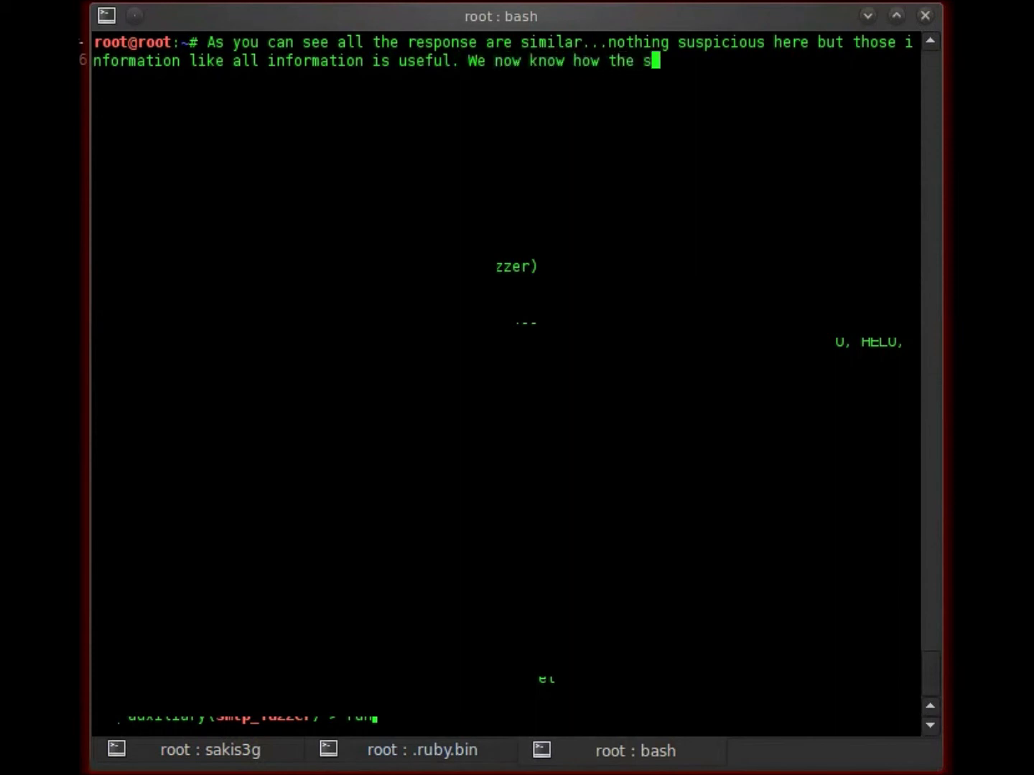
text(mtp resp)
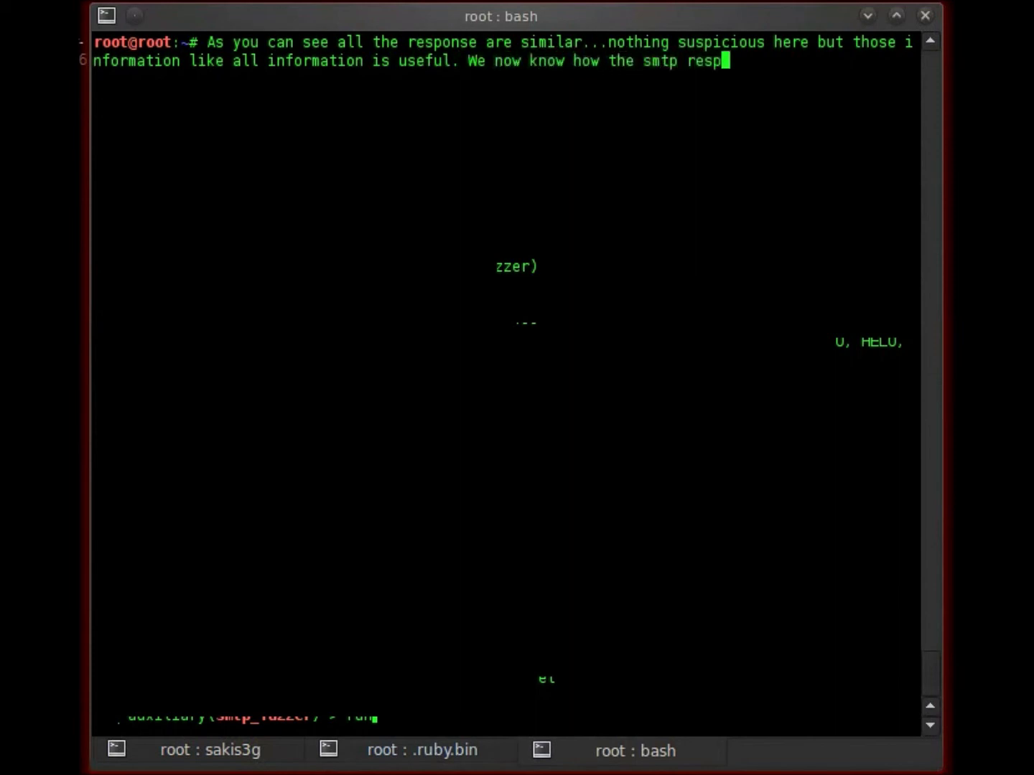
text(onds to those )
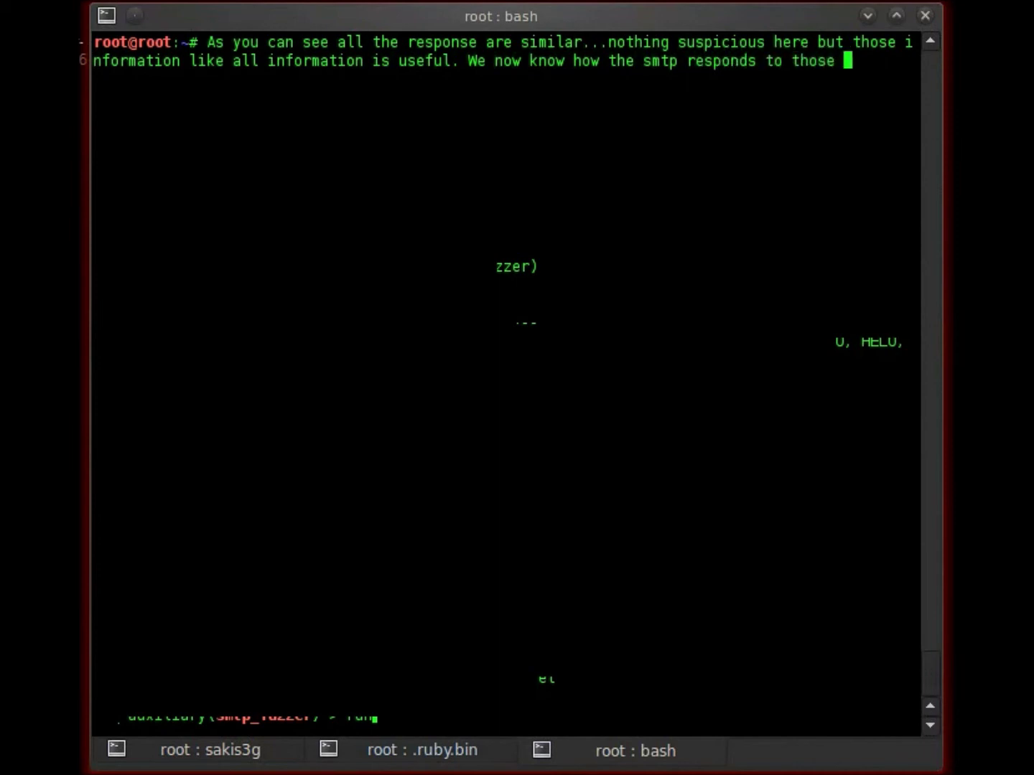
text(iterations a)
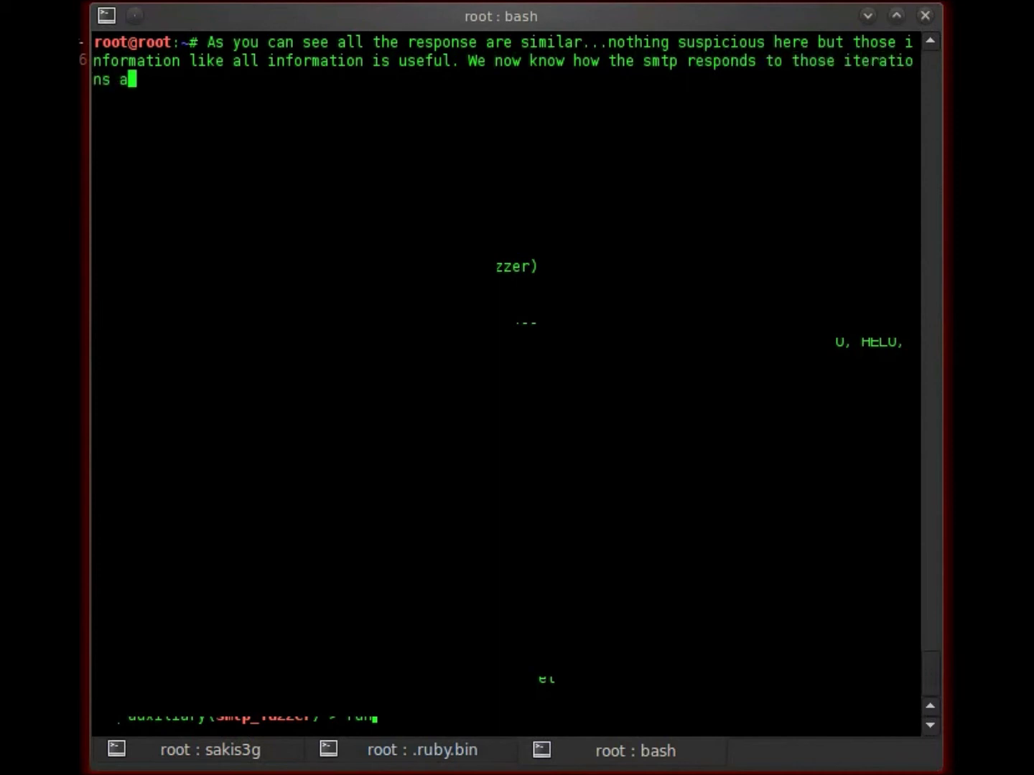
text(gainst the EH)
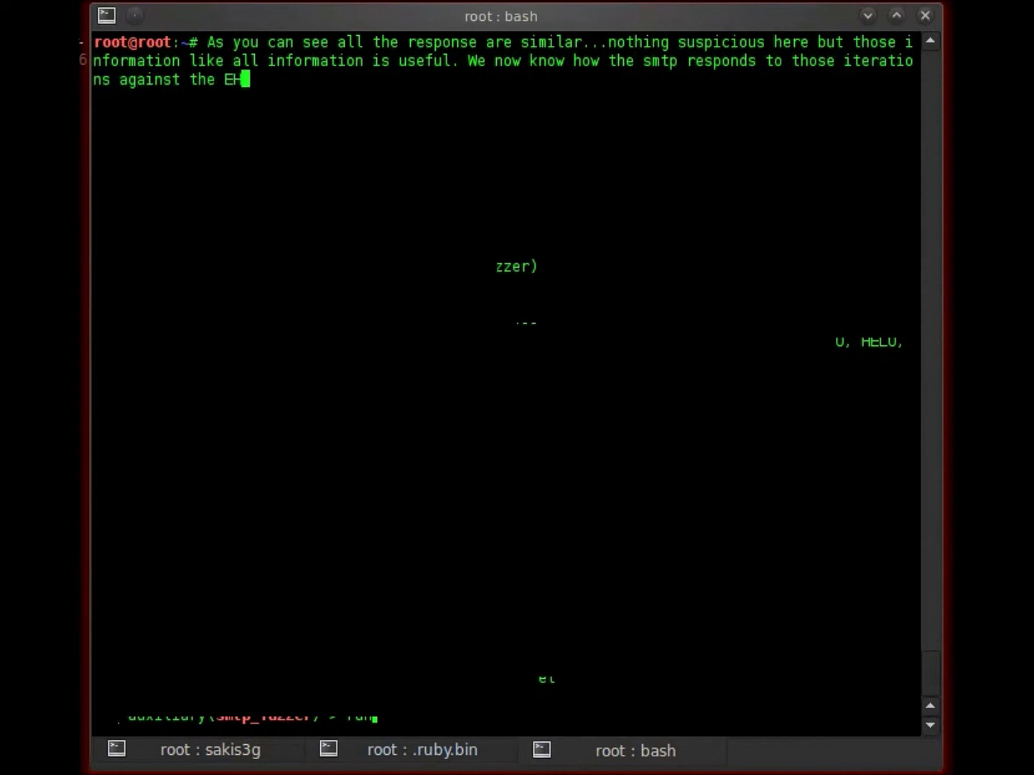
text(LO cmd)
key(Return)
text(cl)
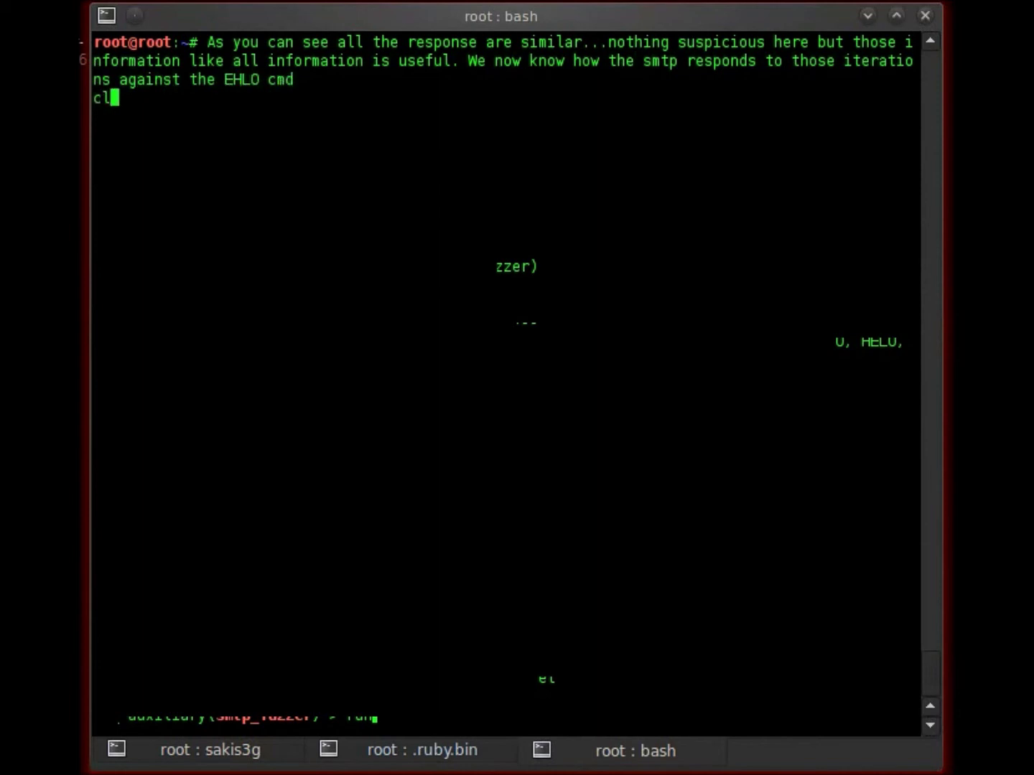
text(ear)
key(Return)
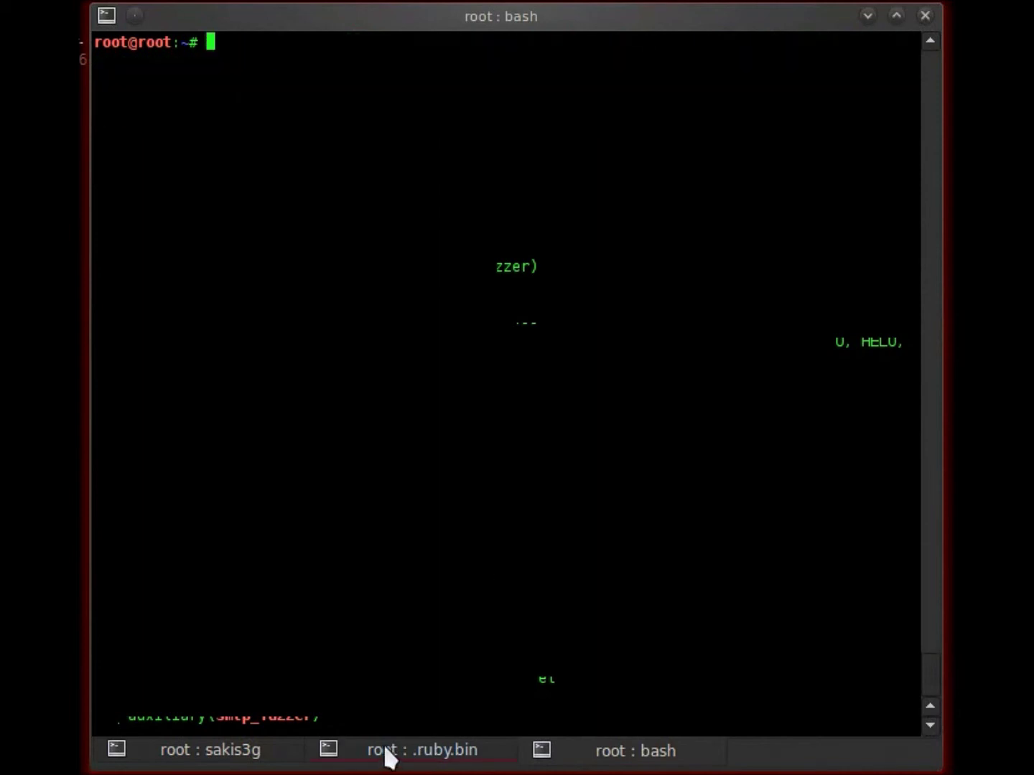
click(386, 752)
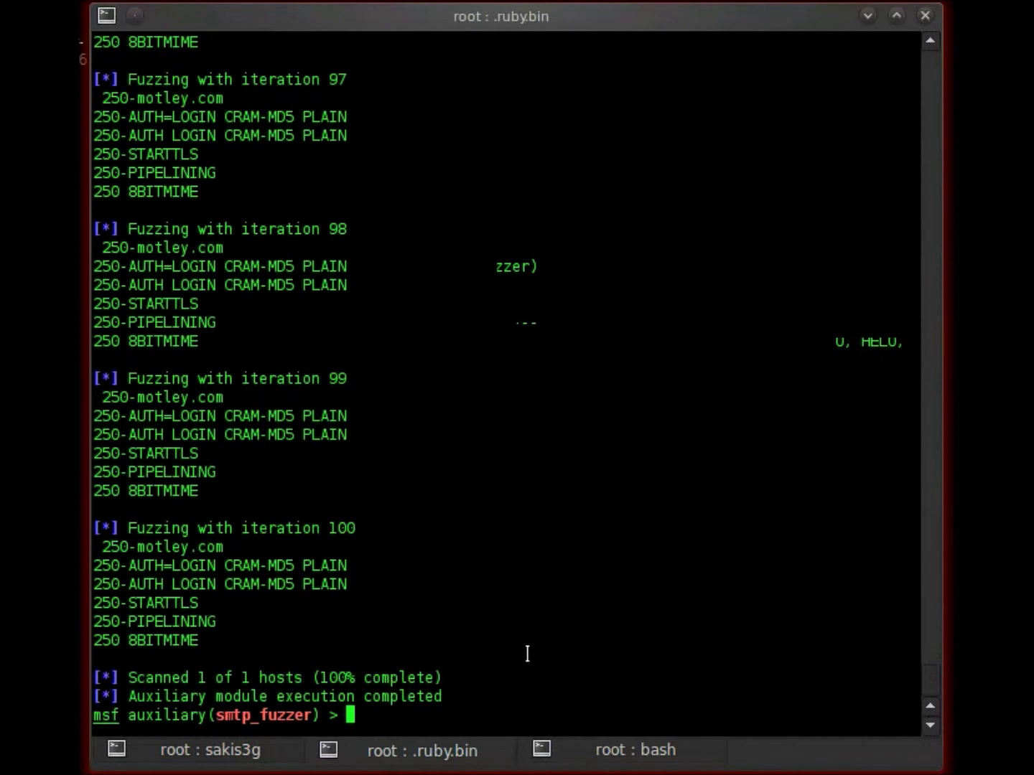
text(clear)
Step: Clear the console and list the fuzzer options, spotting VRFY among the accepted commands
key(Return)
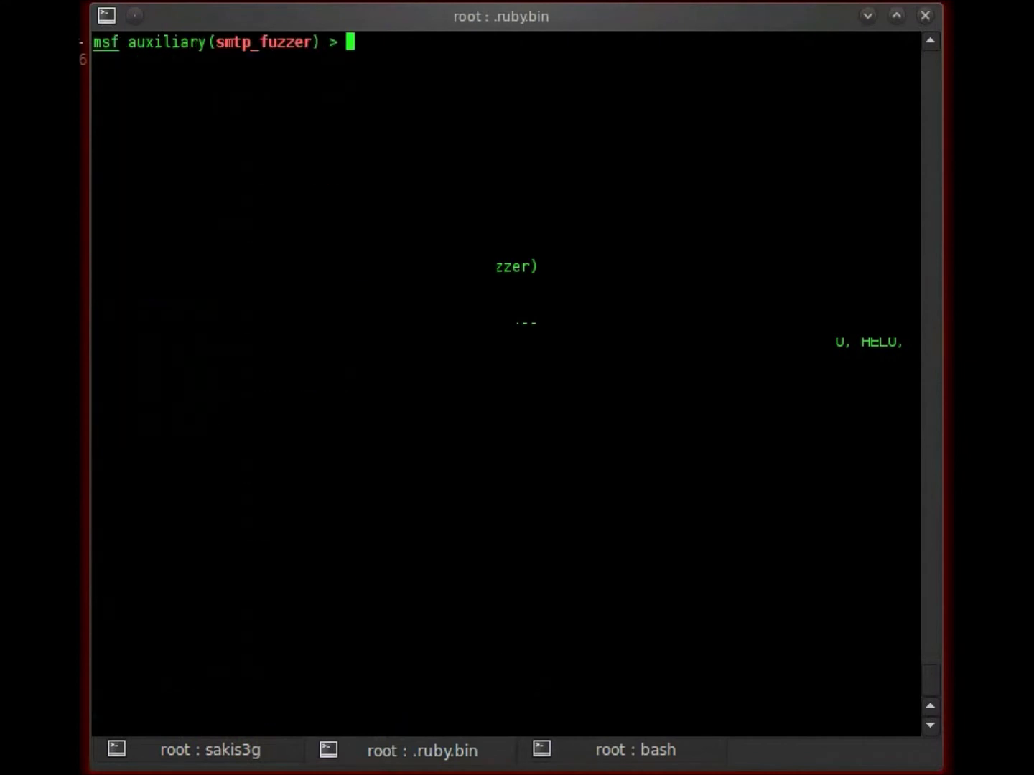
text(show options)
key(Return)
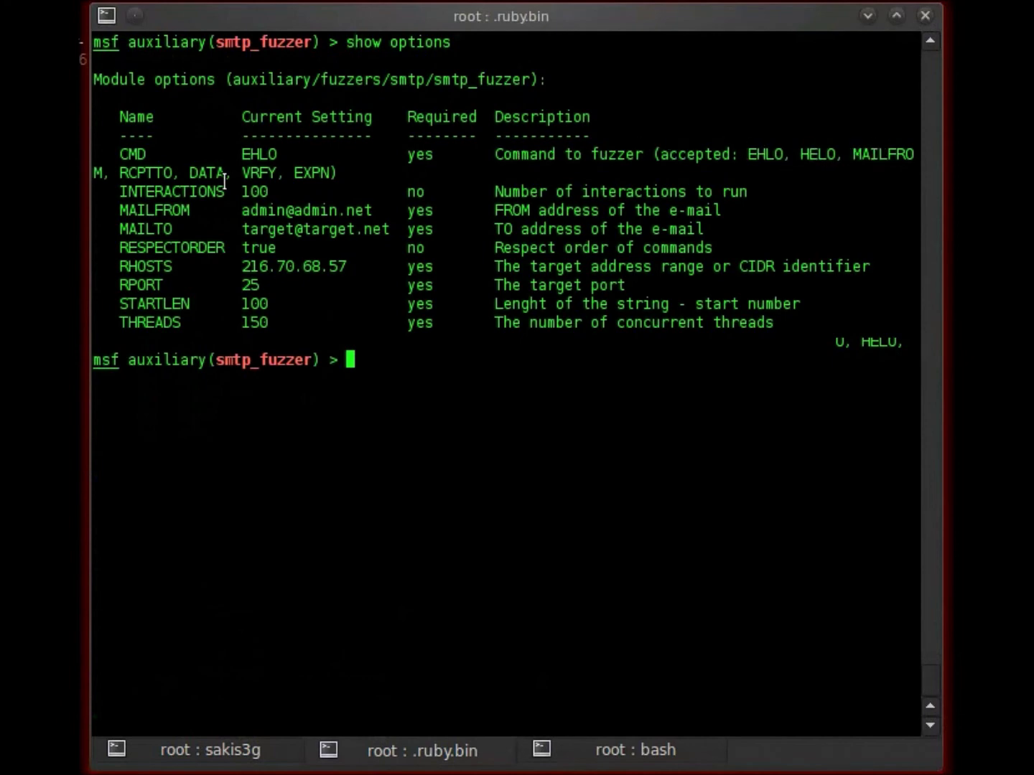
drag(243, 174, 287, 177)
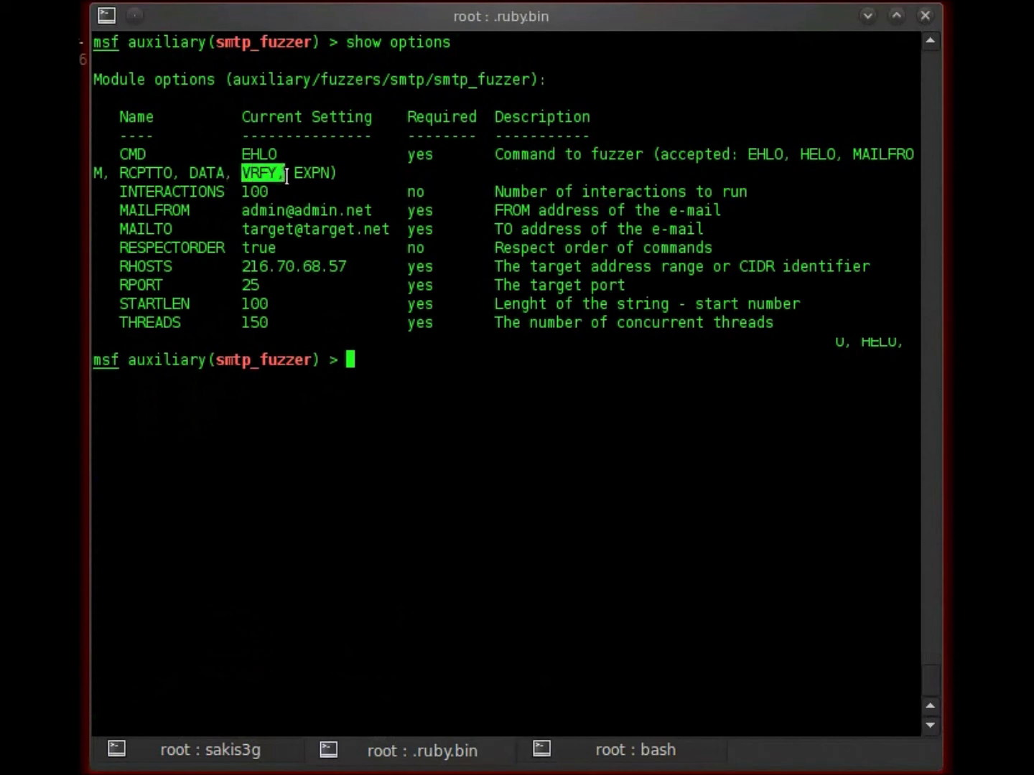
click(495, 424)
text(set )
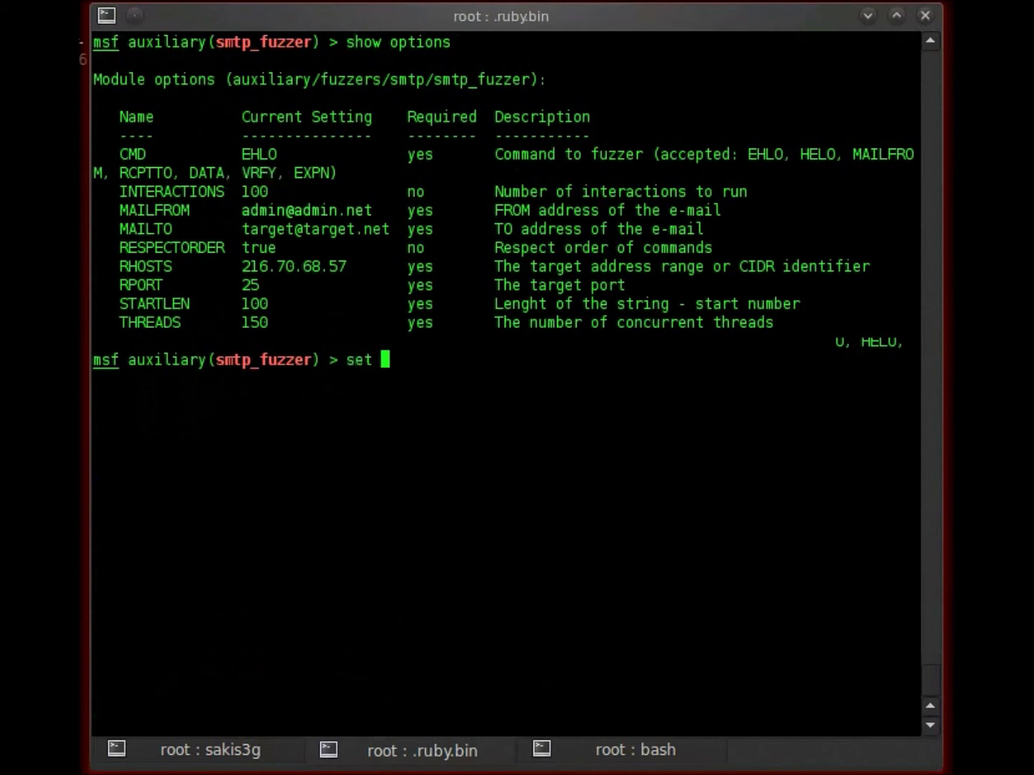
text(CMD VRFY)
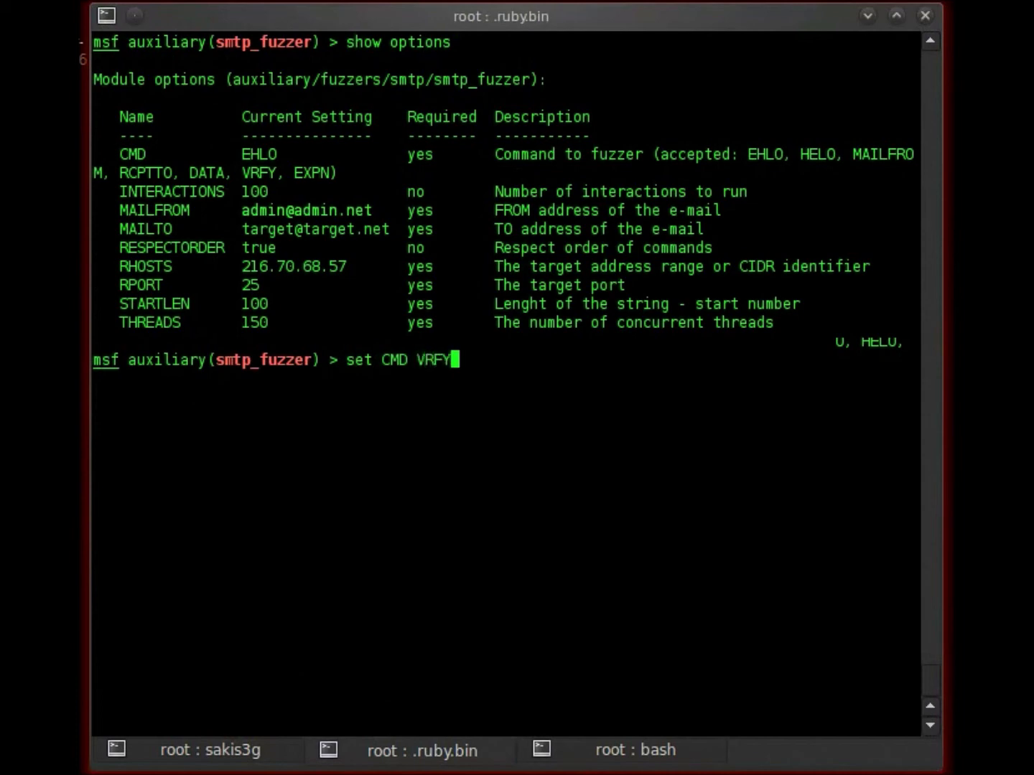
Step: Set CMD to VRFY, confirm it in the options list, and start the run
key(Return)
text(sho)
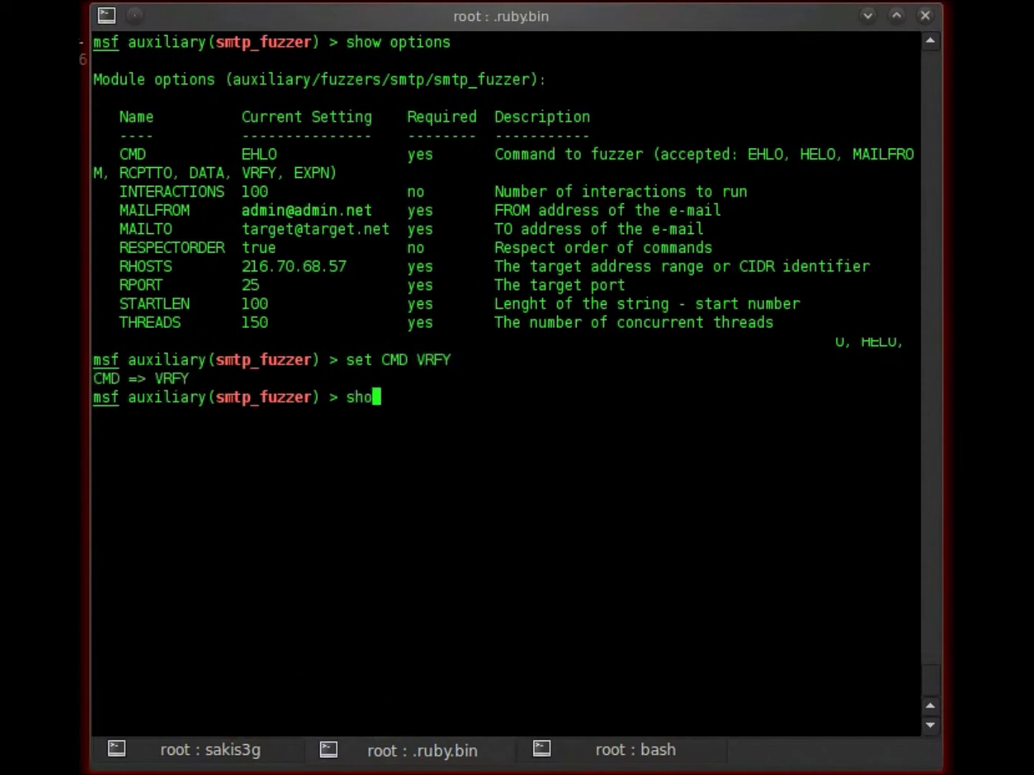
text(w options)
key(Return)
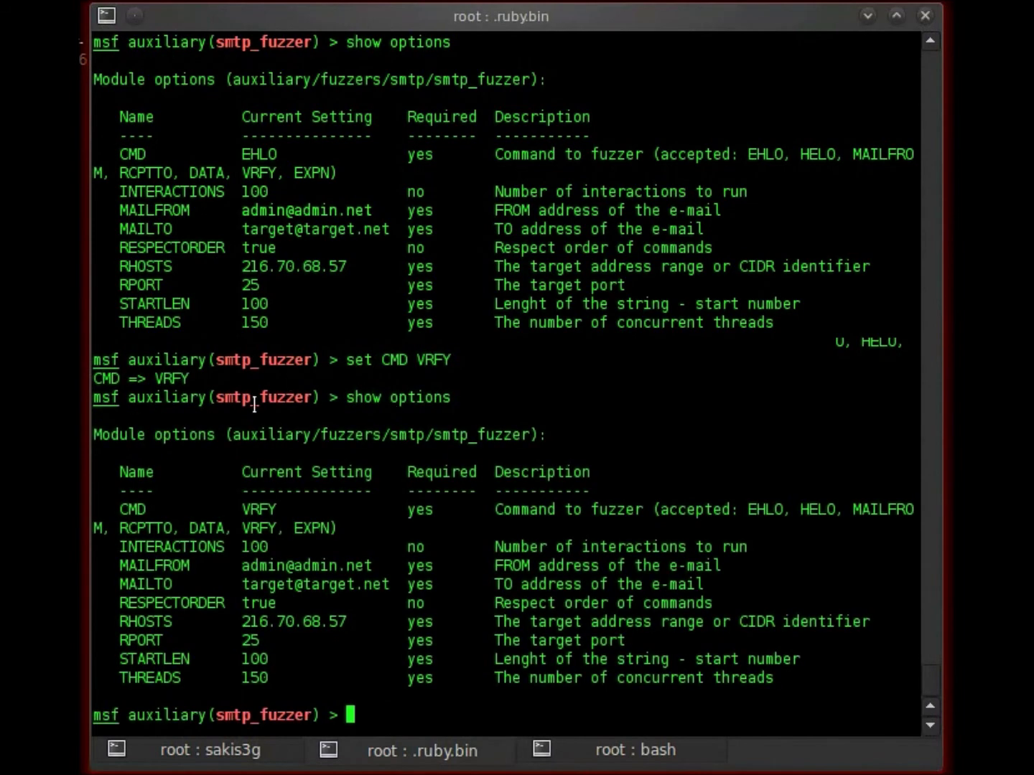
drag(288, 508, 232, 506)
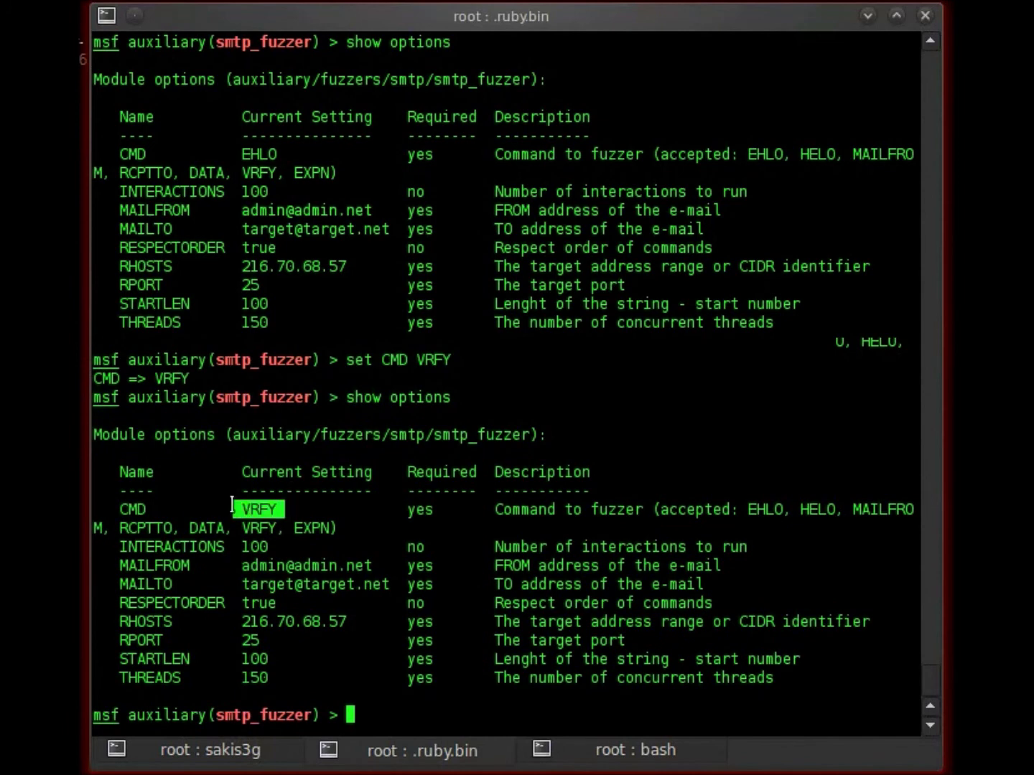
click(507, 607)
text(run)
key(Return)
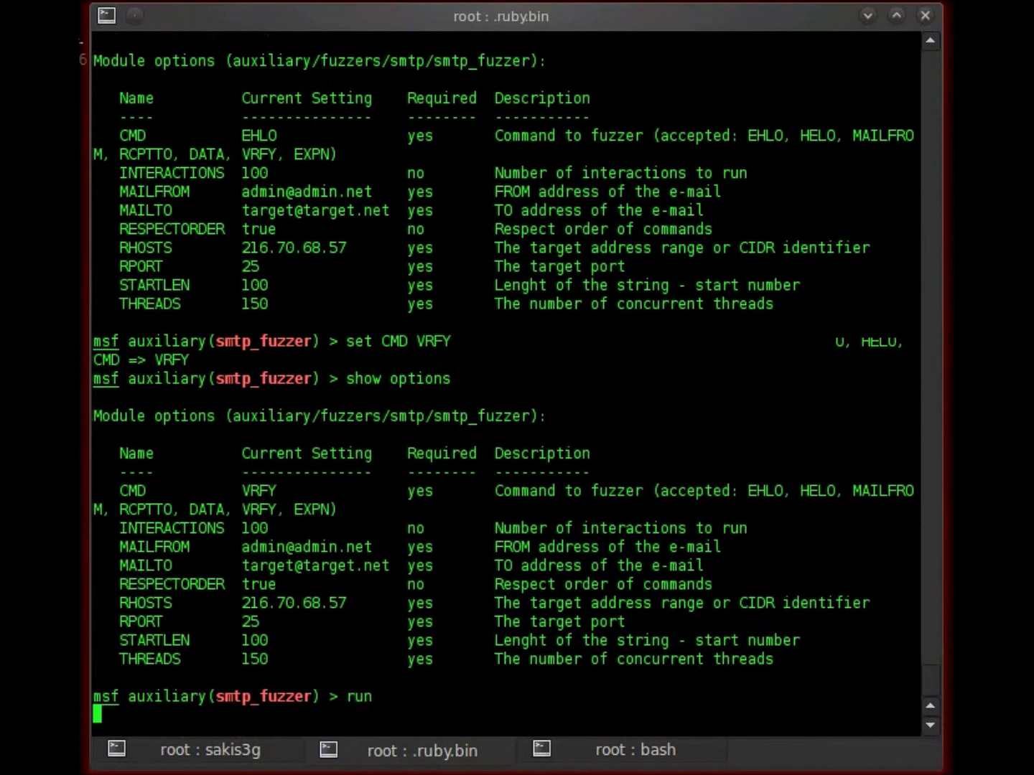
Step: Note 'Now we are fuzzing the VFRY command', clear, and check the 252 replies at iteration 12
click(597, 751)
text(N)
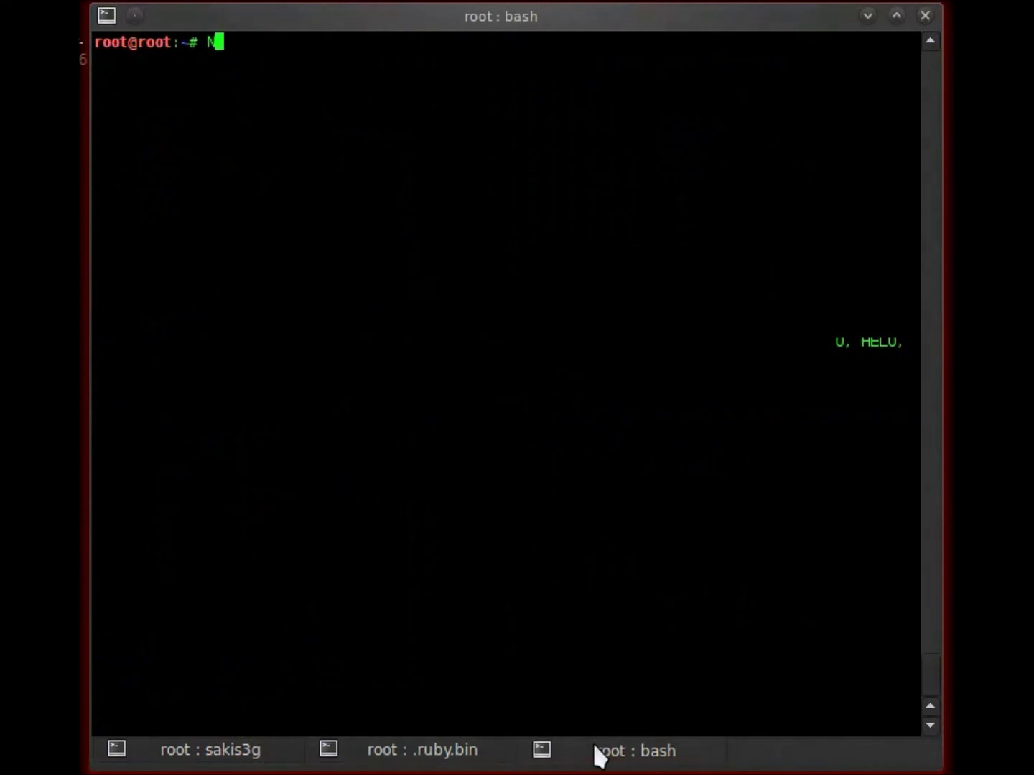
text(ow we are fuzzing the V)
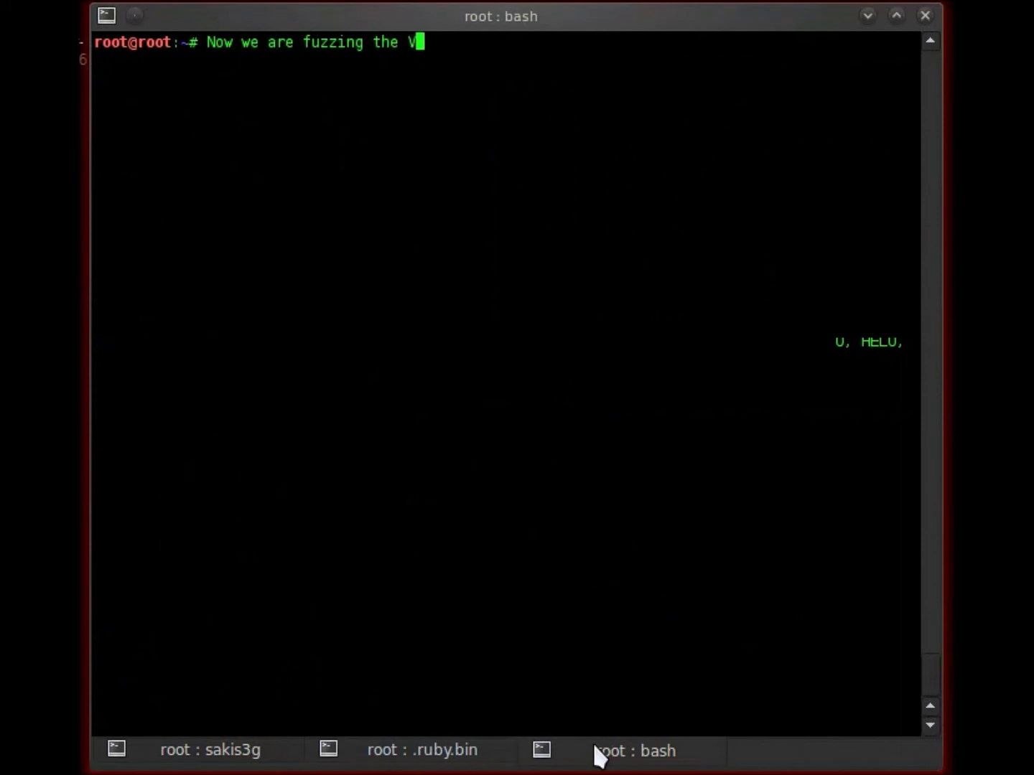
text(FRY comma)
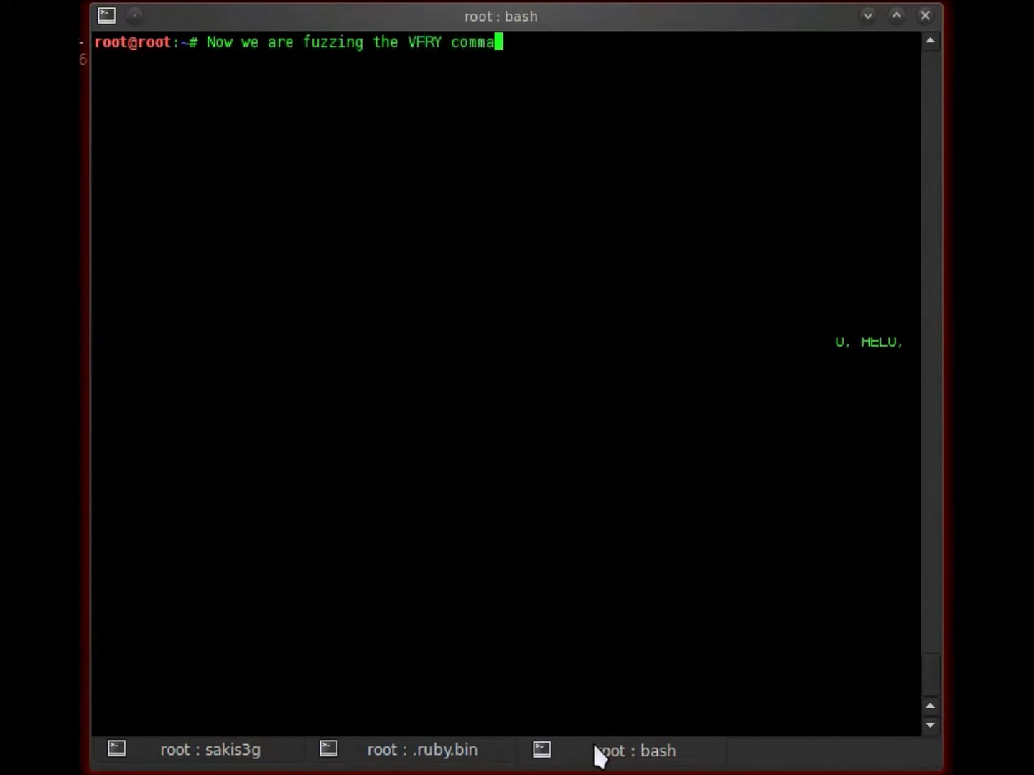
text(nd)
key(Return)
text(clear)
key(Return)
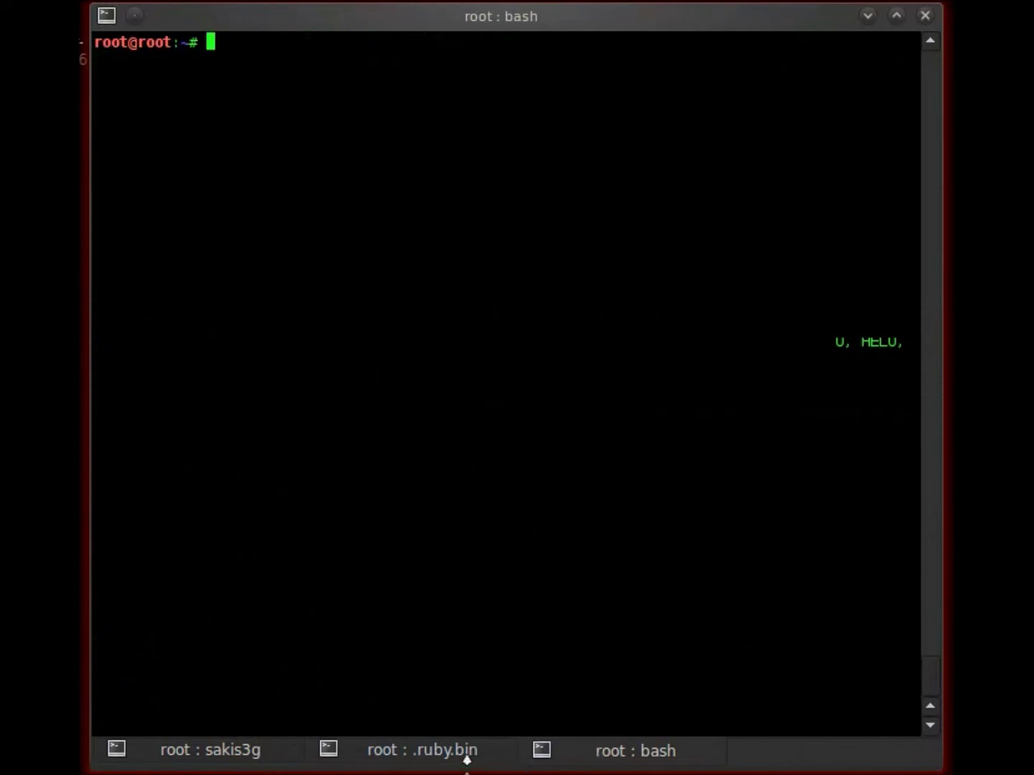
click(466, 760)
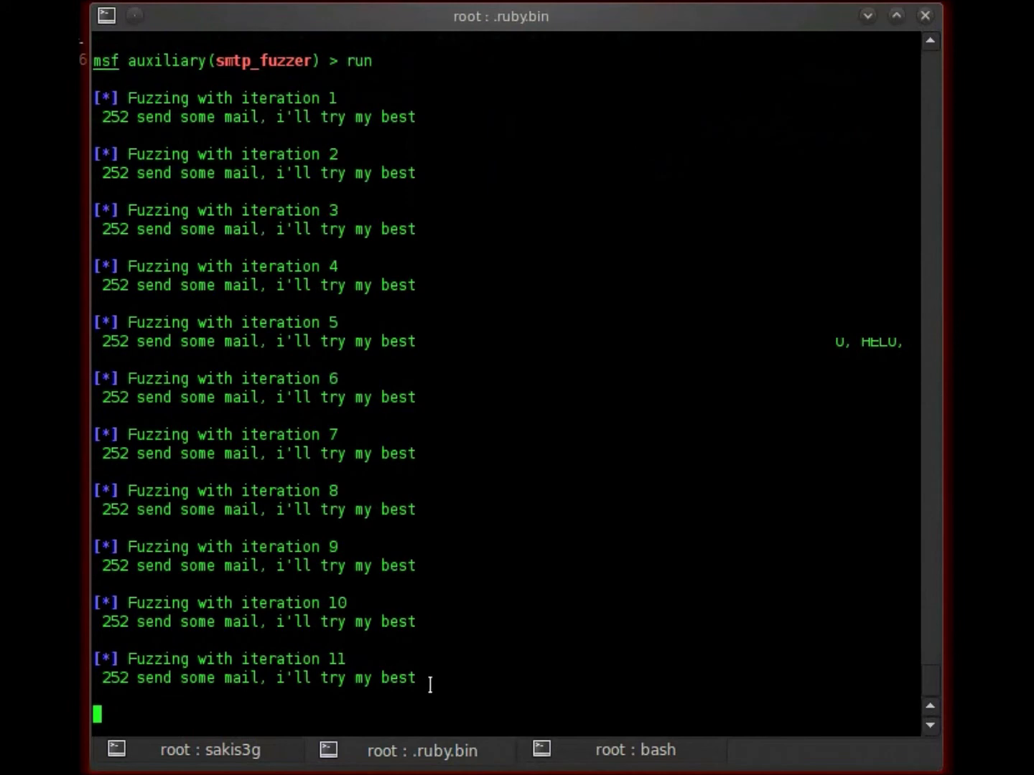
click(604, 755)
text(W)
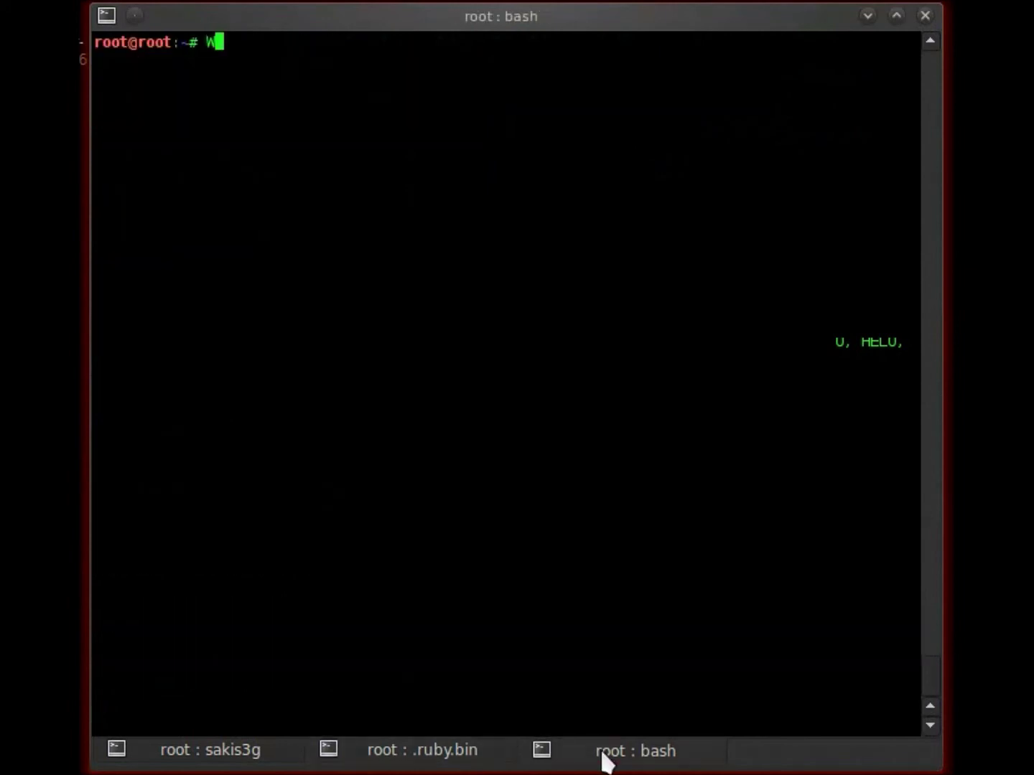
text(e are hoping )
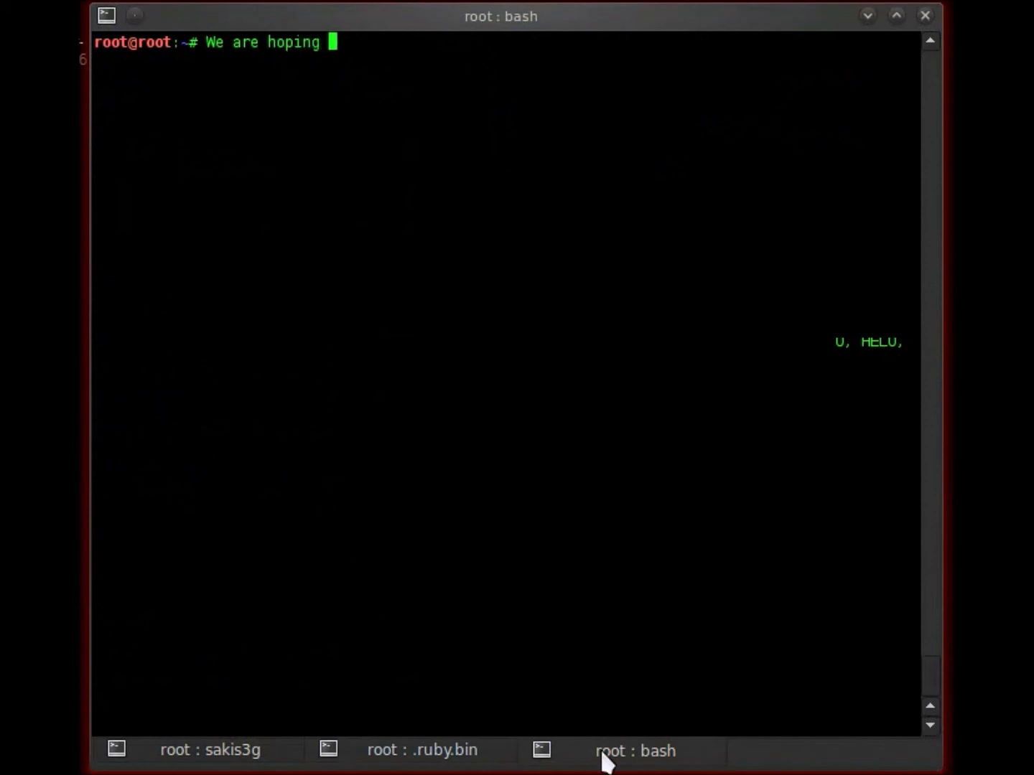
text(to find a di)
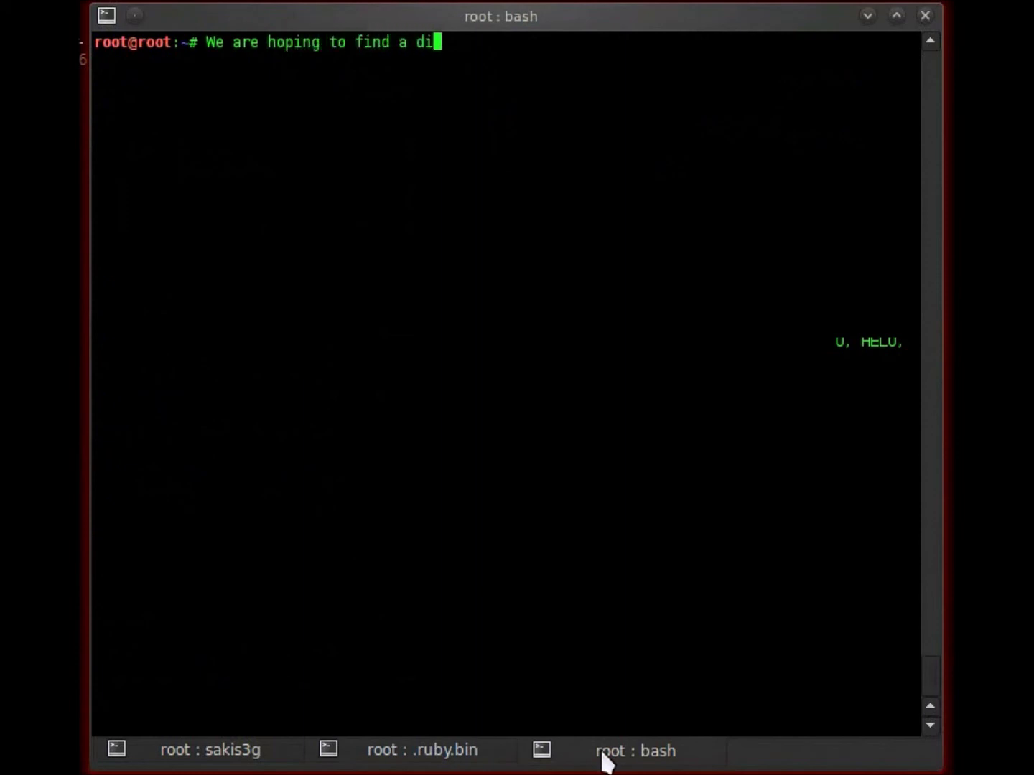
text(fferent response)
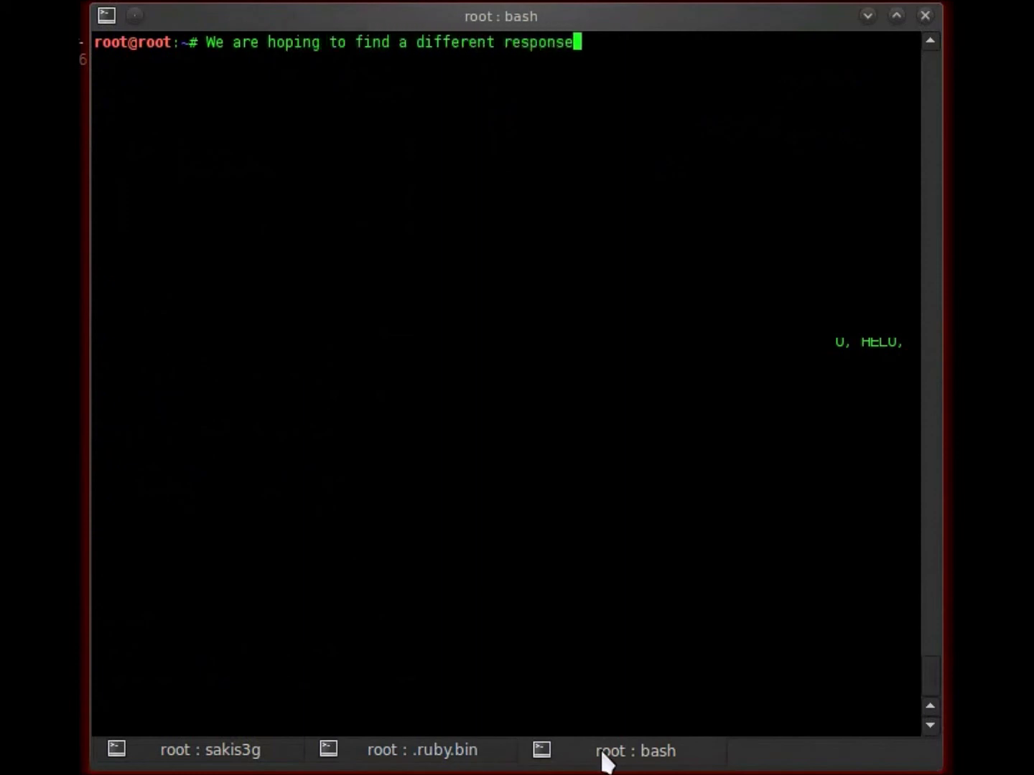
text(, something )
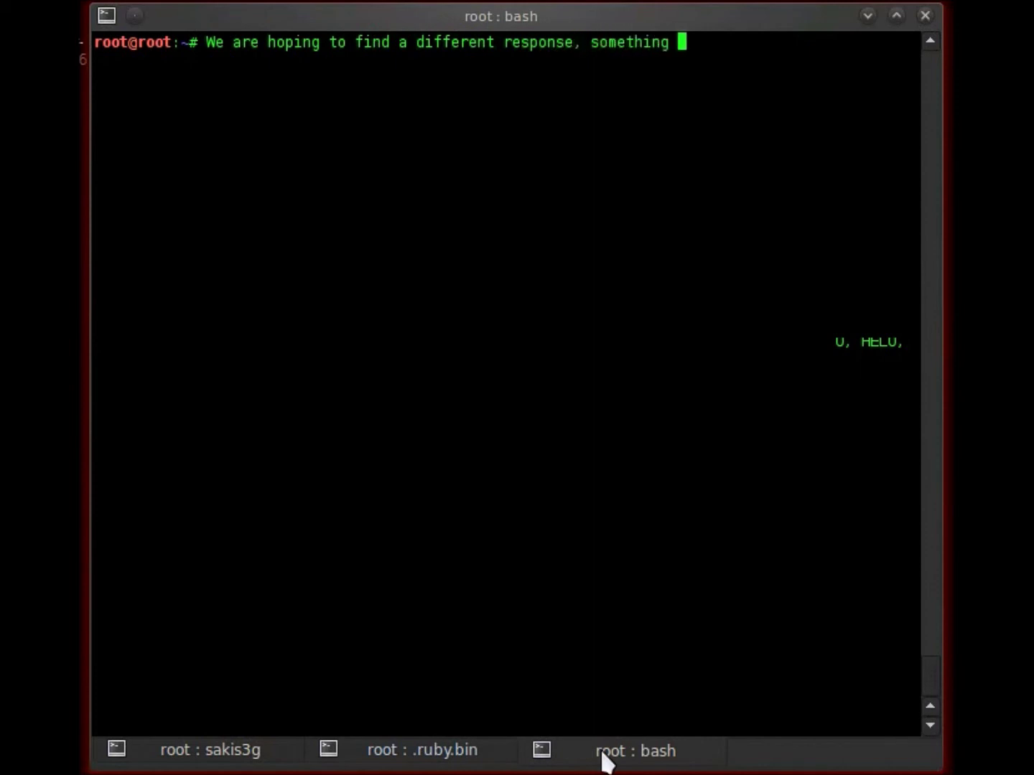
text(that should be t)
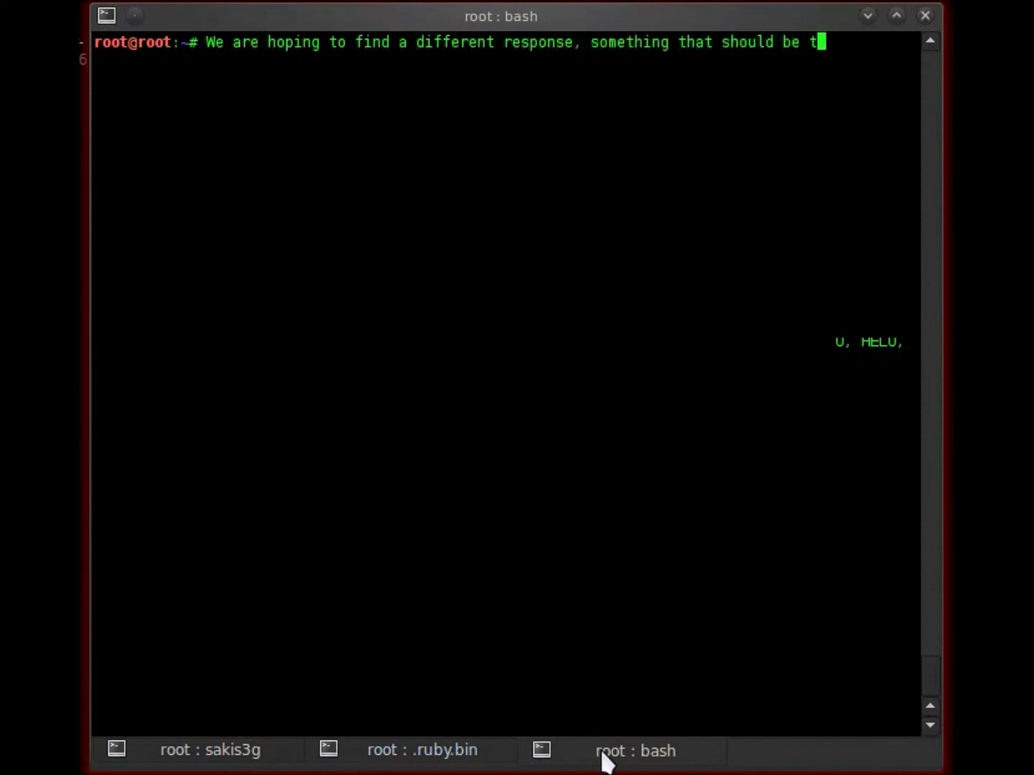
text(here.)
Step: Note 'We are hoping to find a different response…', clear, and check VRFY progress at iteration 26
key(Return)
text(clear)
key(Return)
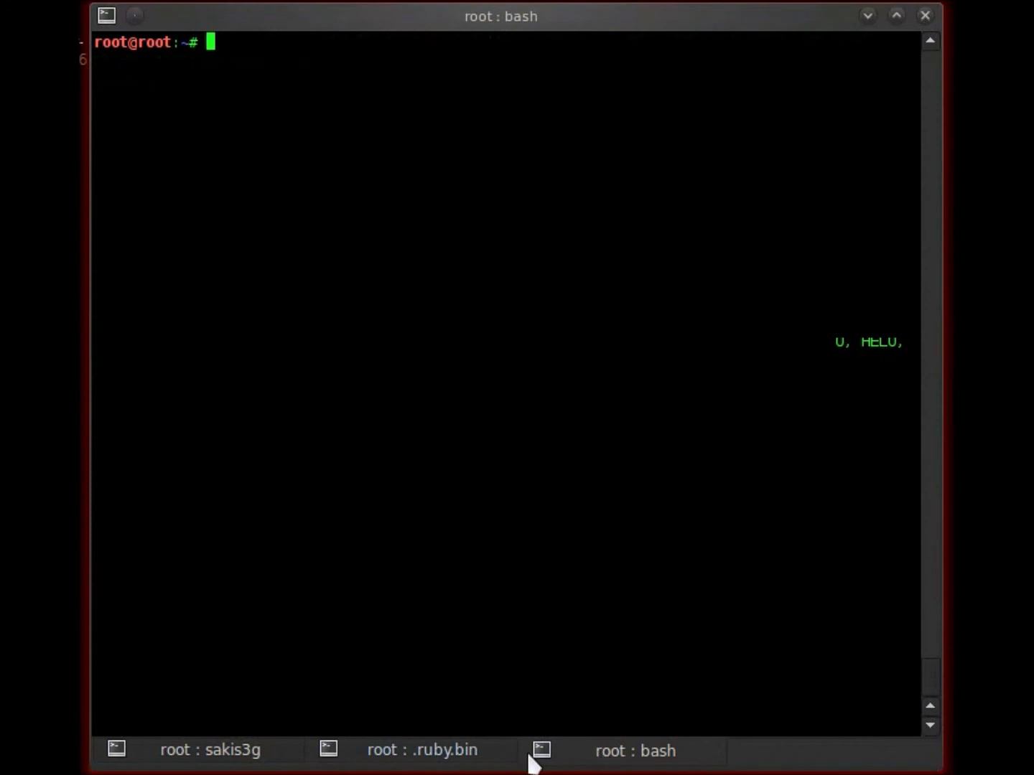
click(443, 756)
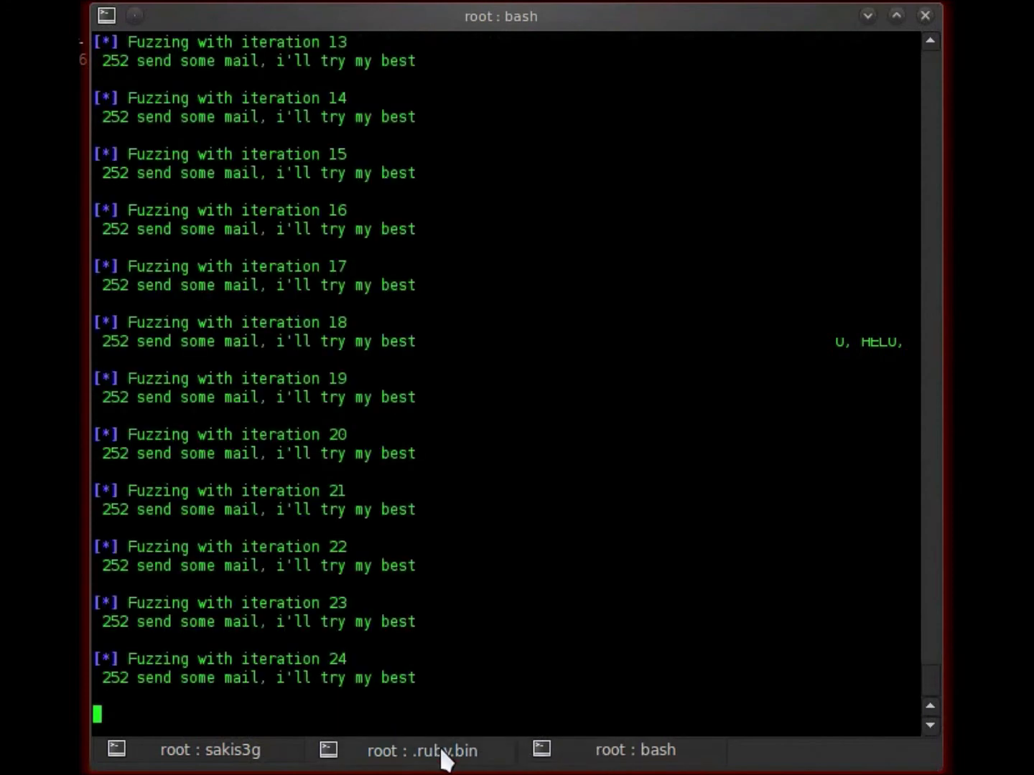
click(619, 738)
text(When )
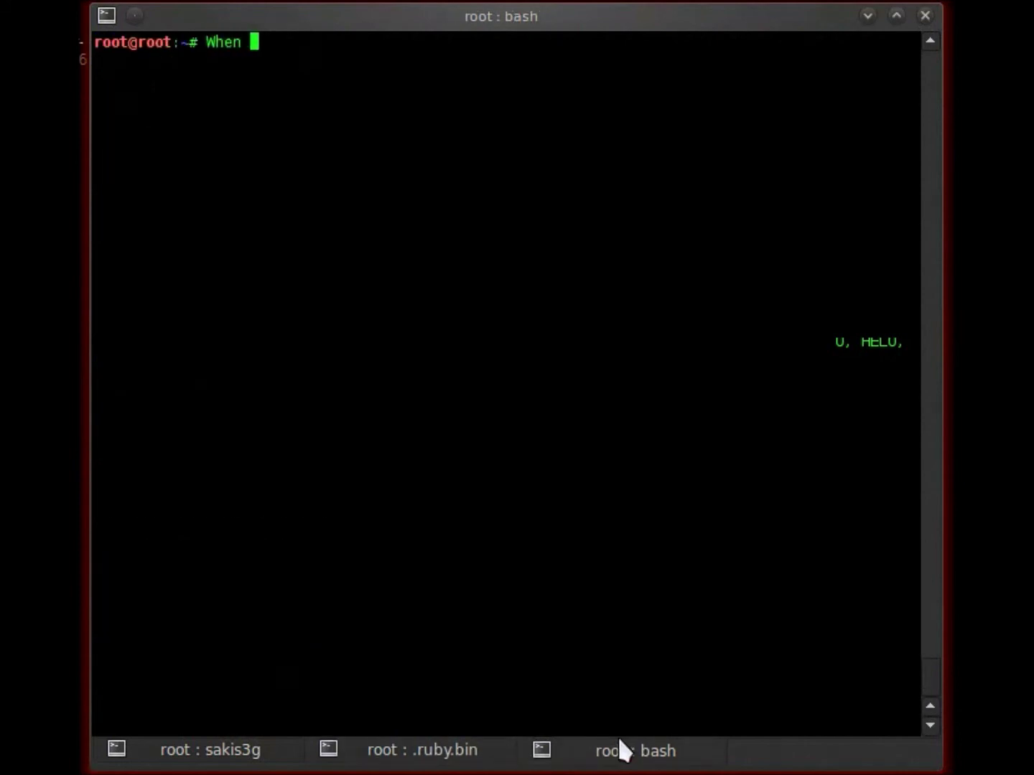
text(we find such a resp)
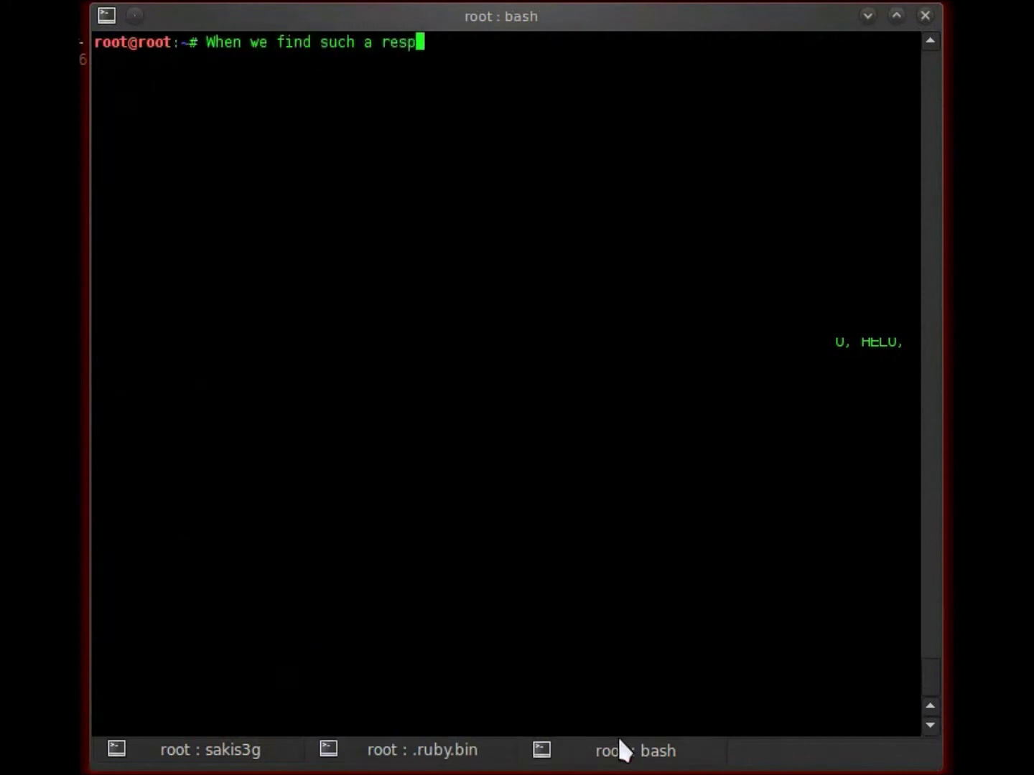
text(onse, we will then k)
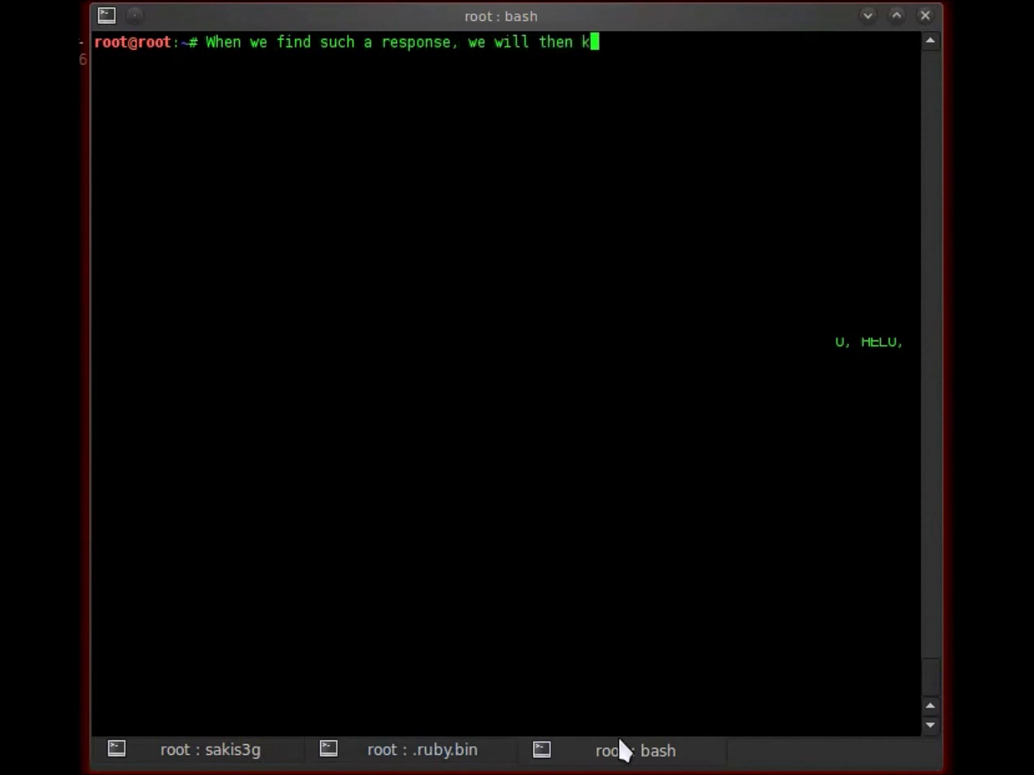
text(now which iterati)
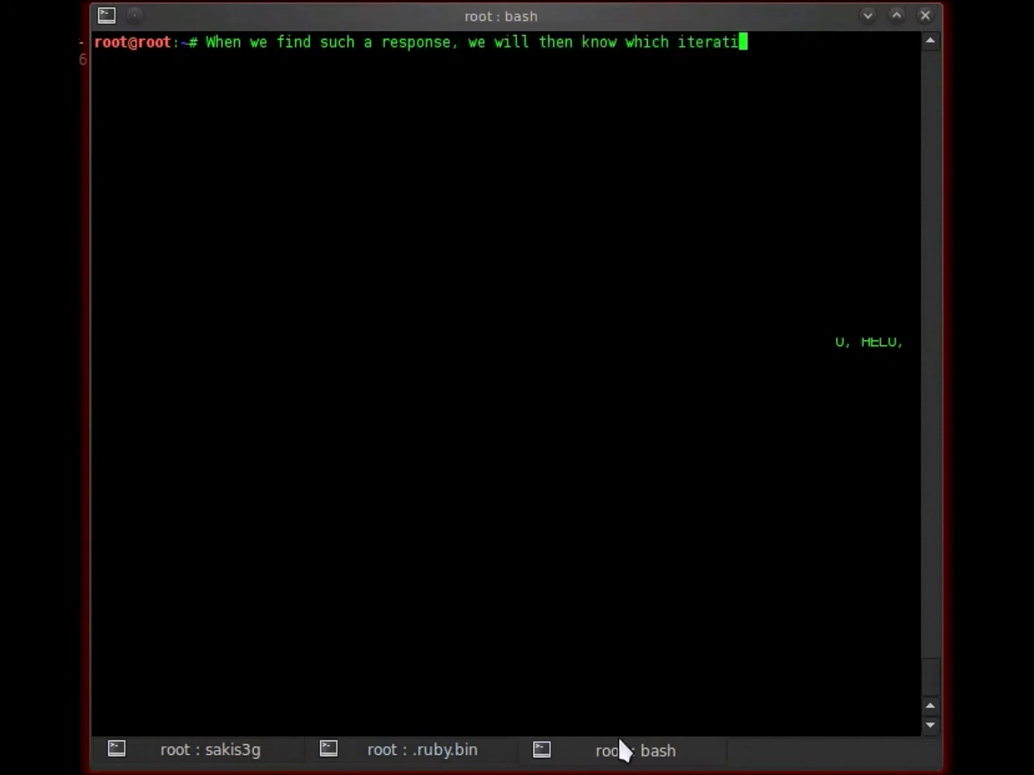
text(on causes that)
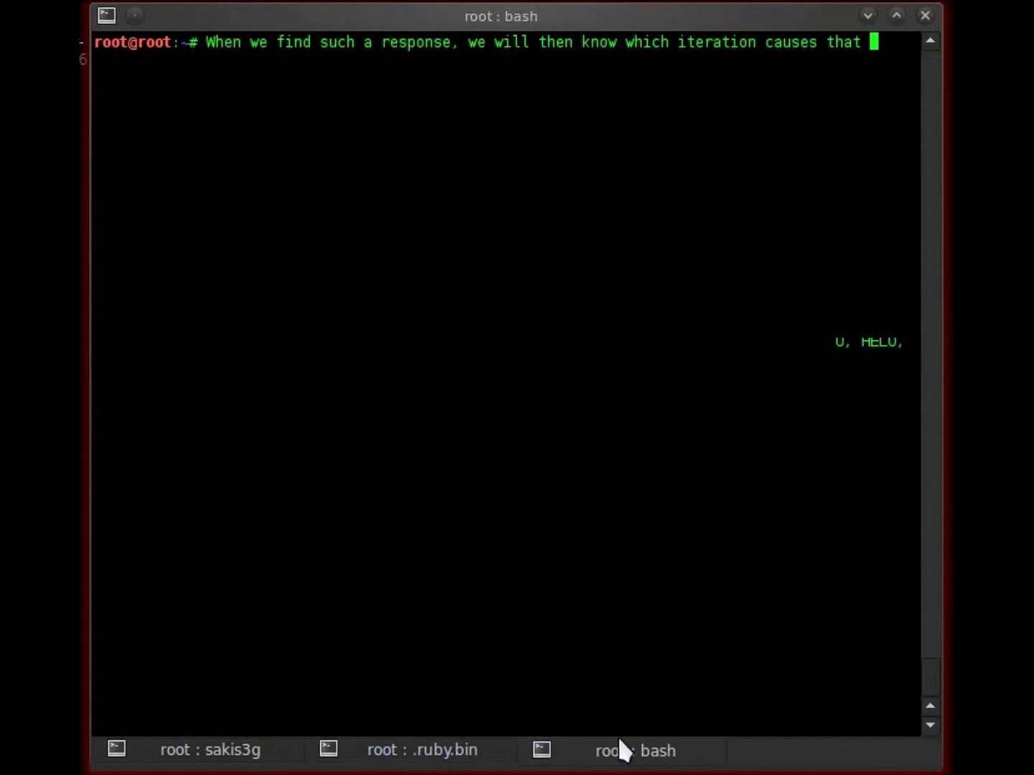
Step: Fix typos, enter the note on spotting the exploitable iteration from an unnatural reply, and clear
key(BackSpace)
key(BackSpace)
key(BackSpace)
text(d)
text( that)
text( ra)
key(BackSpace)
key(BackSpace)
text(unnatural response )
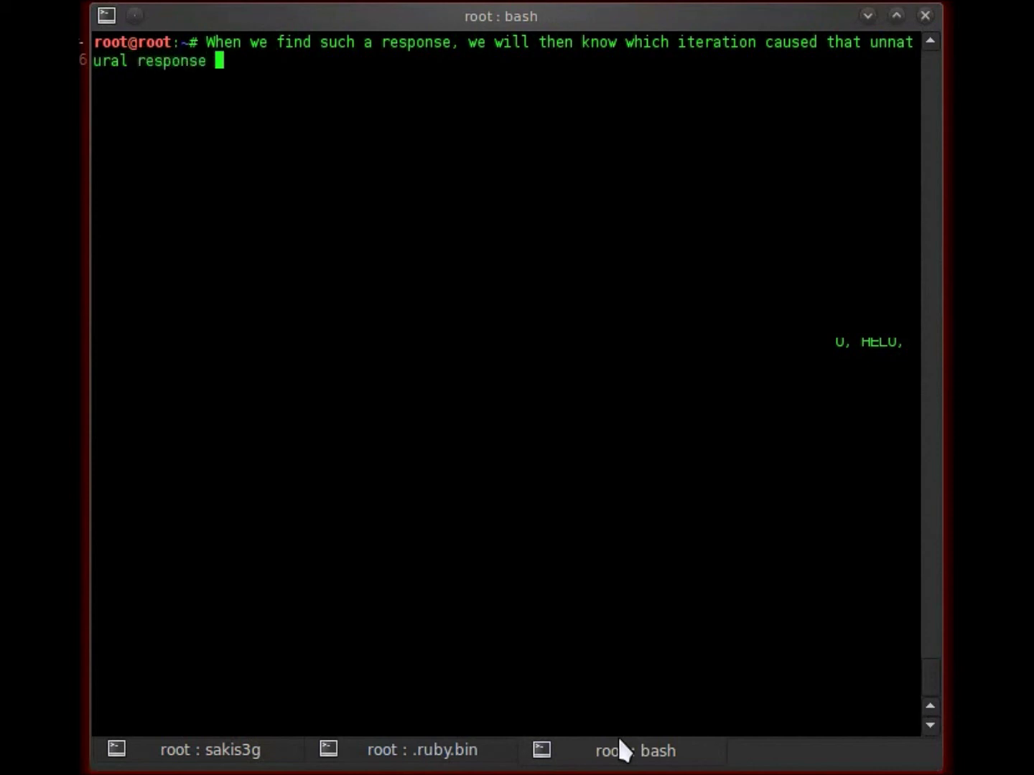
text(and can work from the)
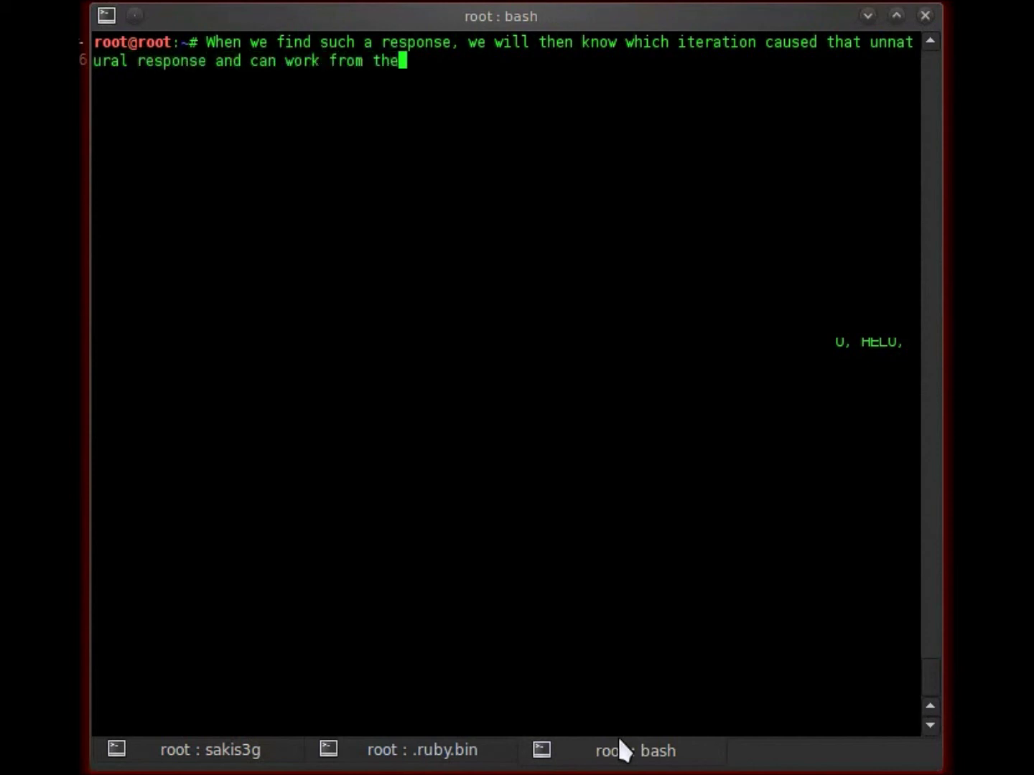
text(re to create)
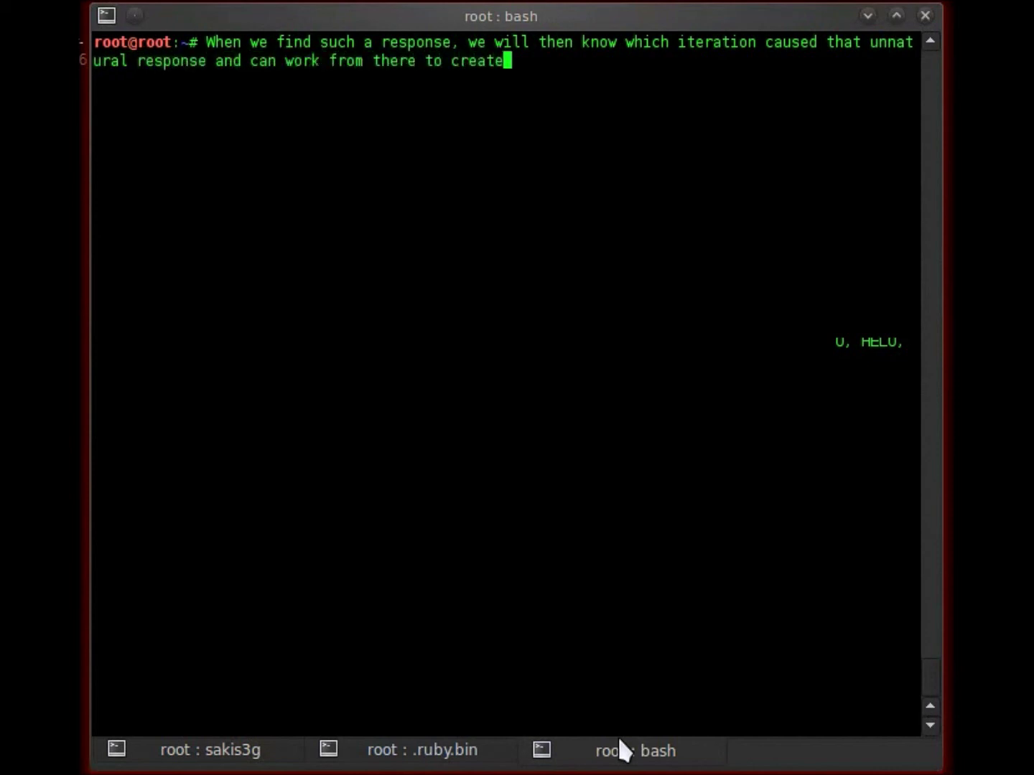
key(BackSpace)
key(BackSpace)
key(BackSpace)
text(xplo)
text(it or u )
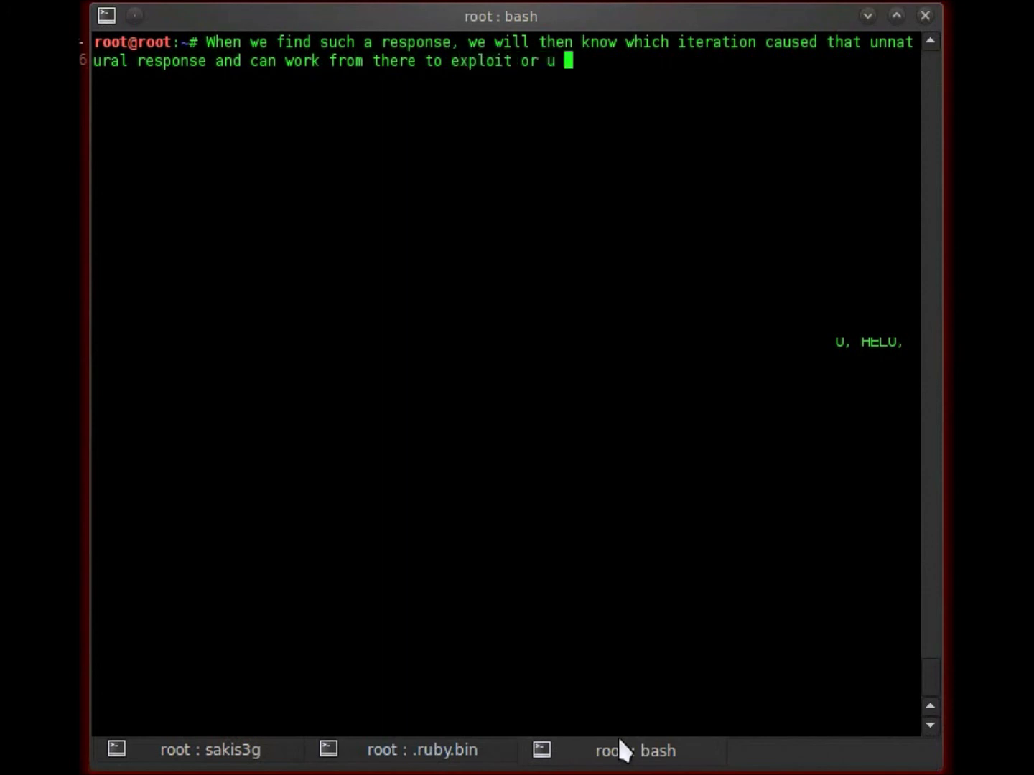
text(know )
text(do something we shl)
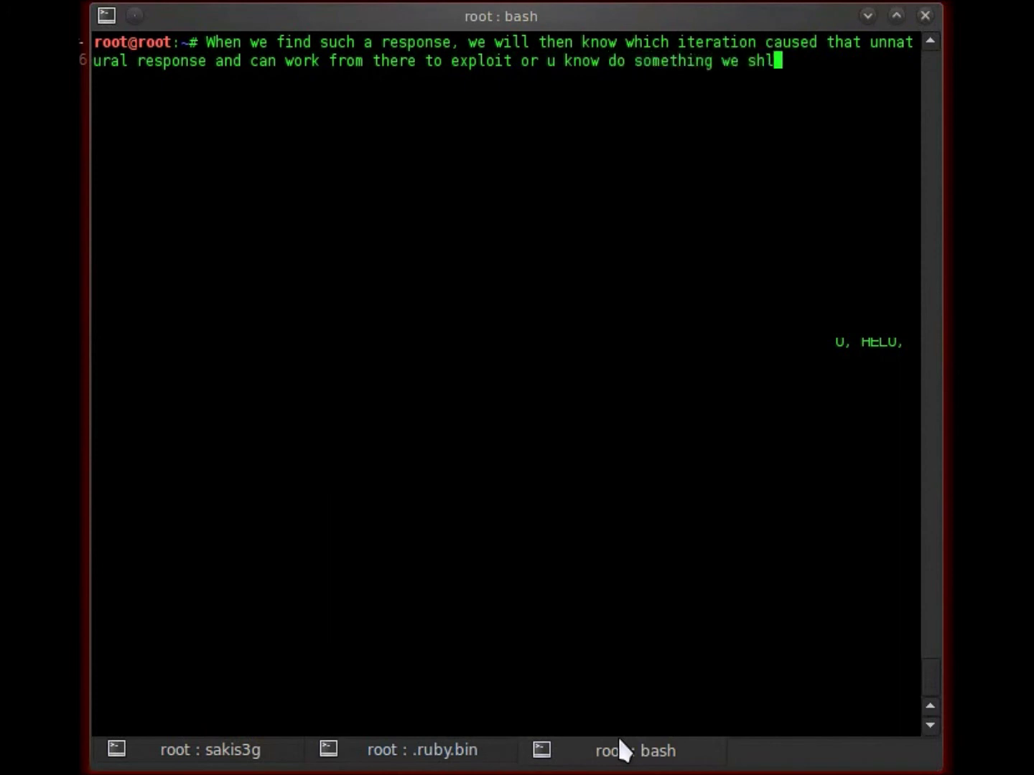
text(ouldnt be ab)
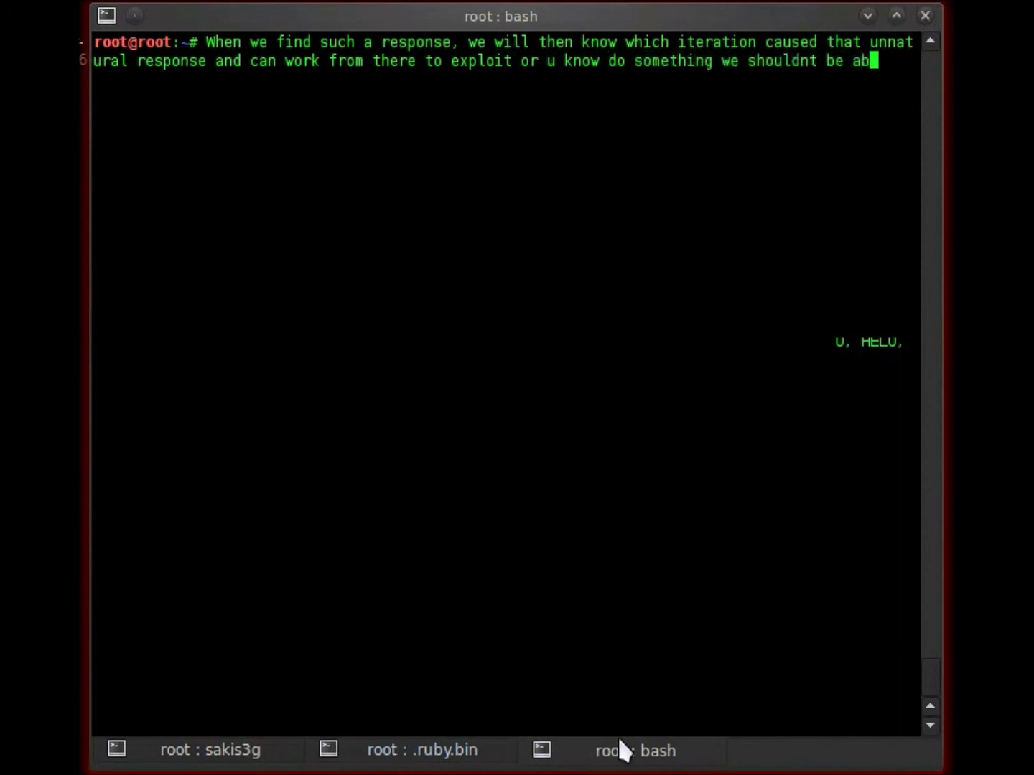
text(le to do rightfully to the smt)
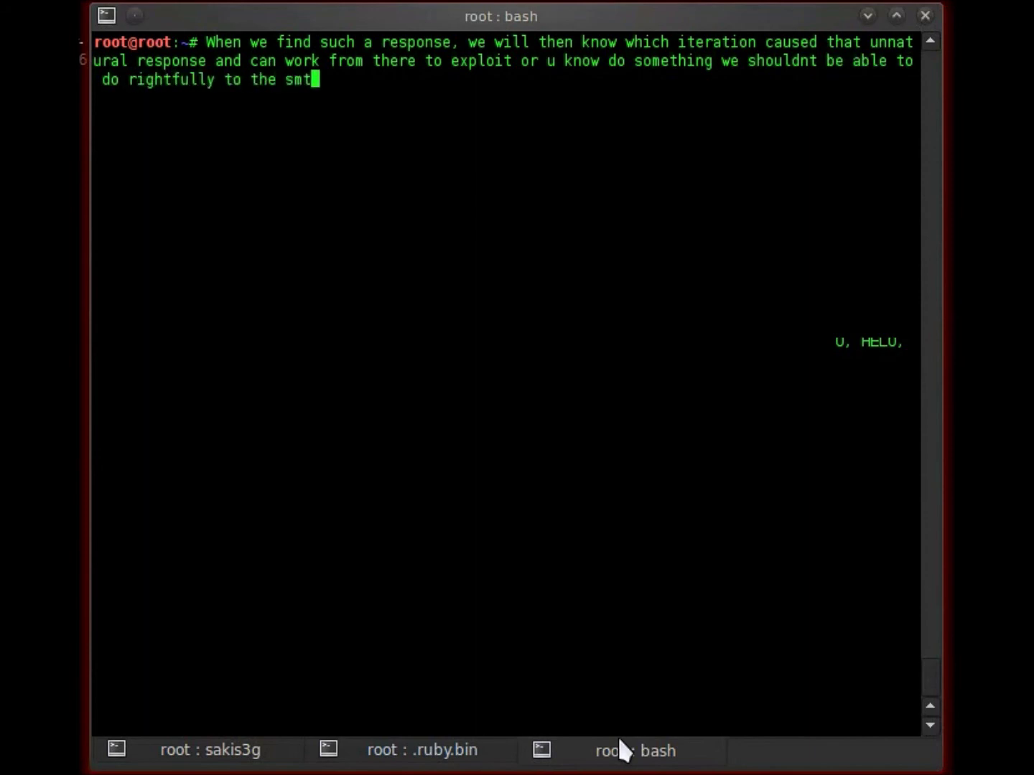
text(p service.)
key(Return)
text(clear)
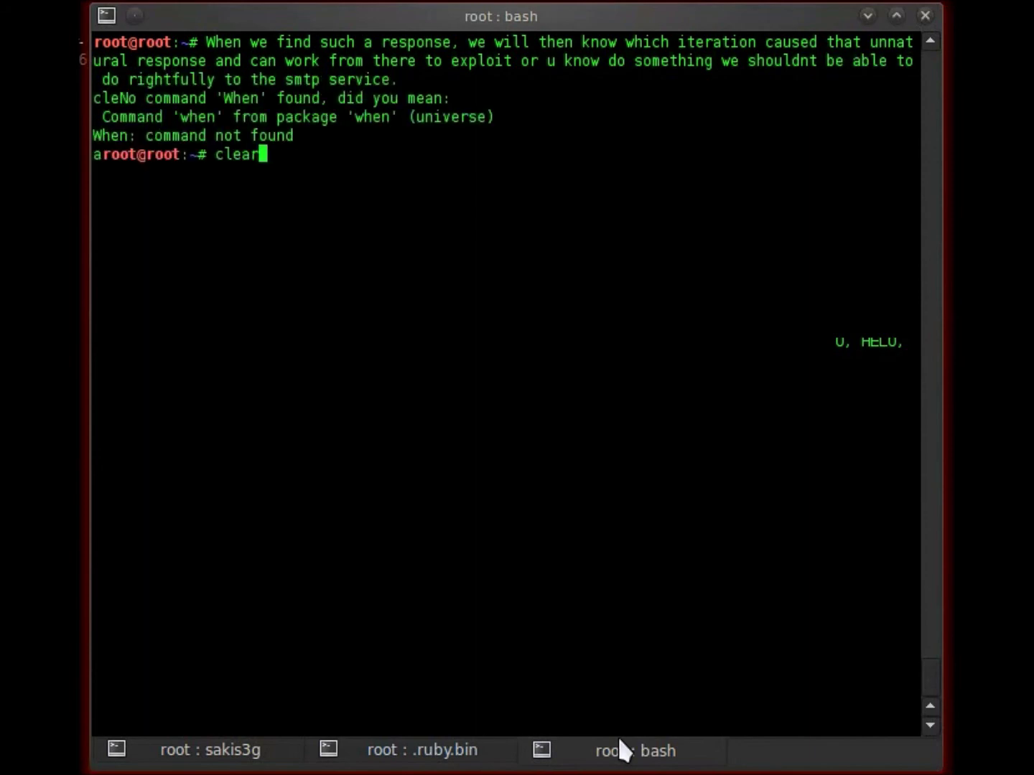
key(Return)
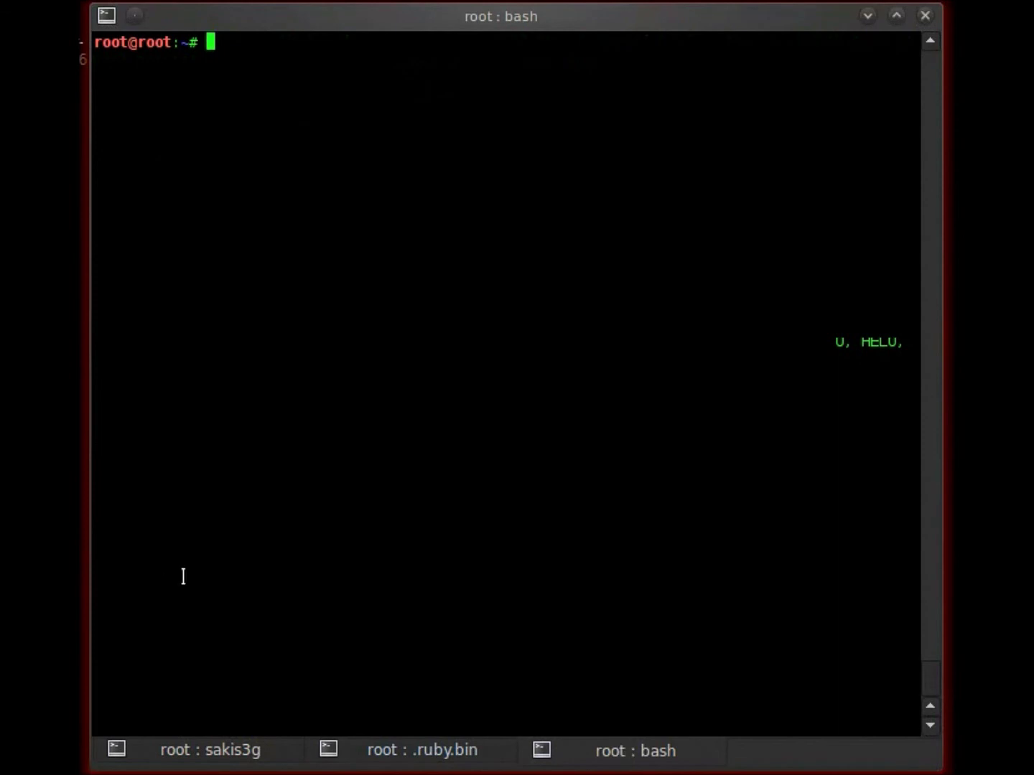
click(431, 755)
Step: Review iterations 55–58, stop the VRFY fuzz, clear, and list the module options
drag(512, 673, 519, 470)
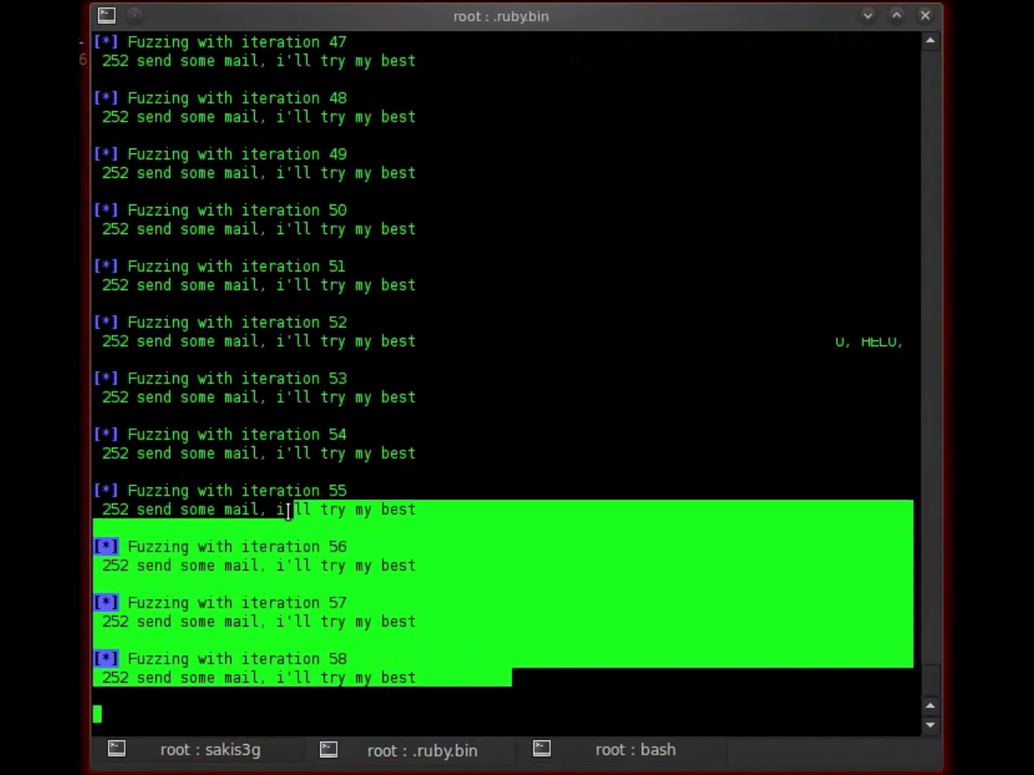
click(518, 471)
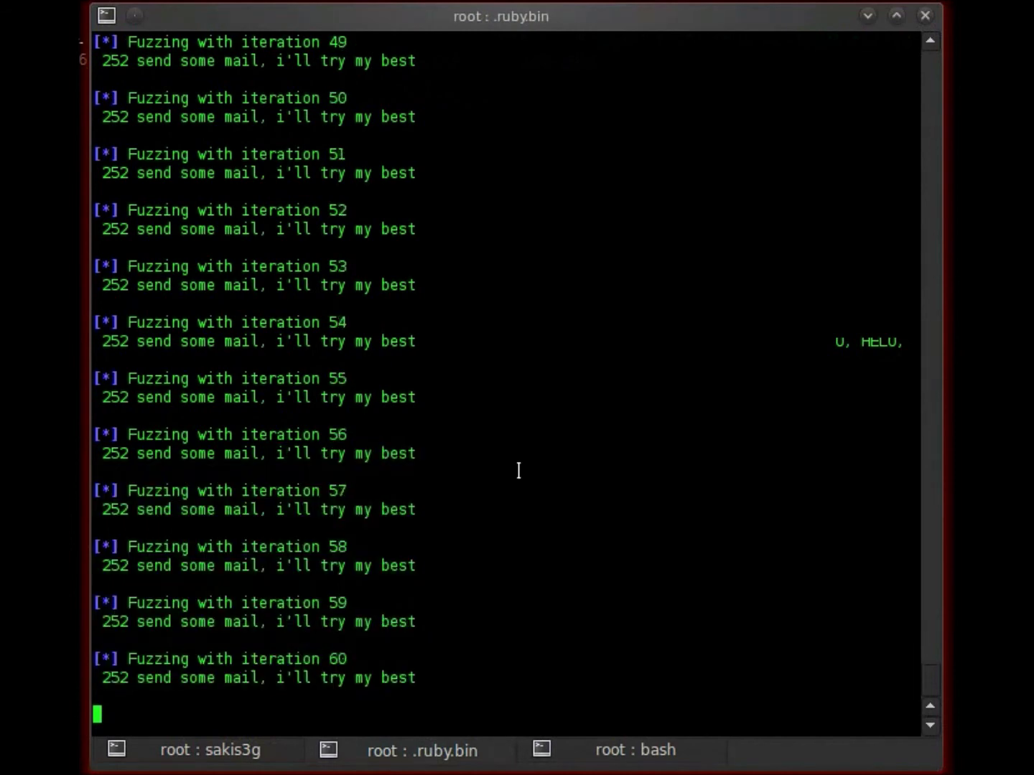
key(ctrl+c)
text(clear)
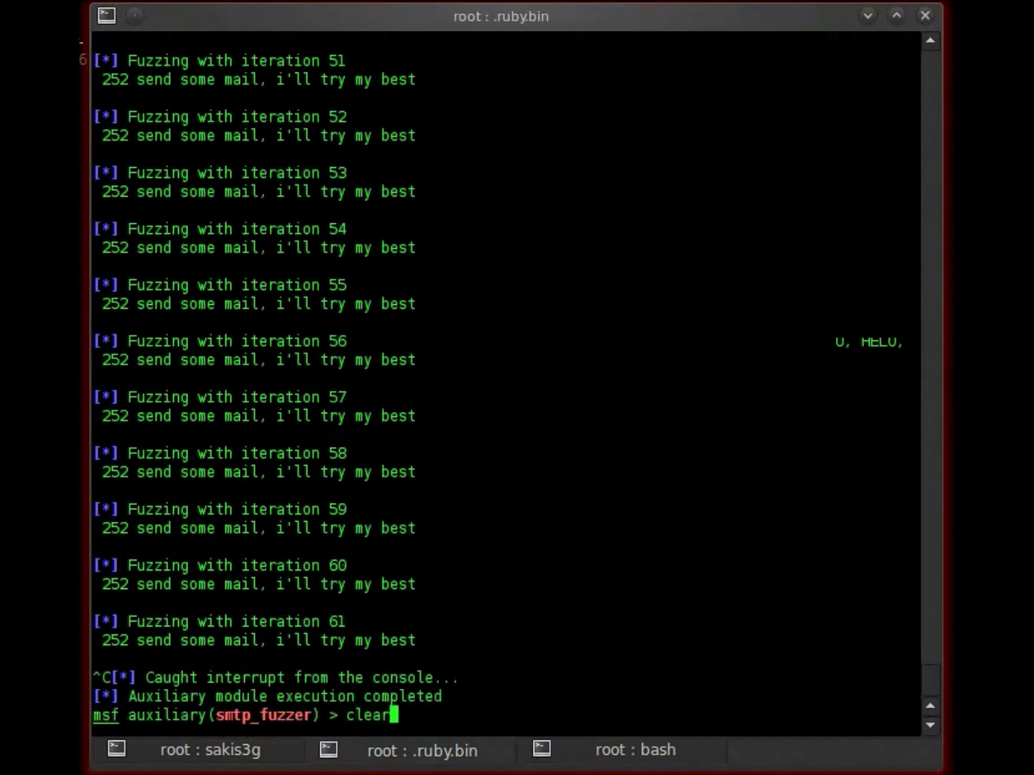
key(Return)
text(show options)
key(Return)
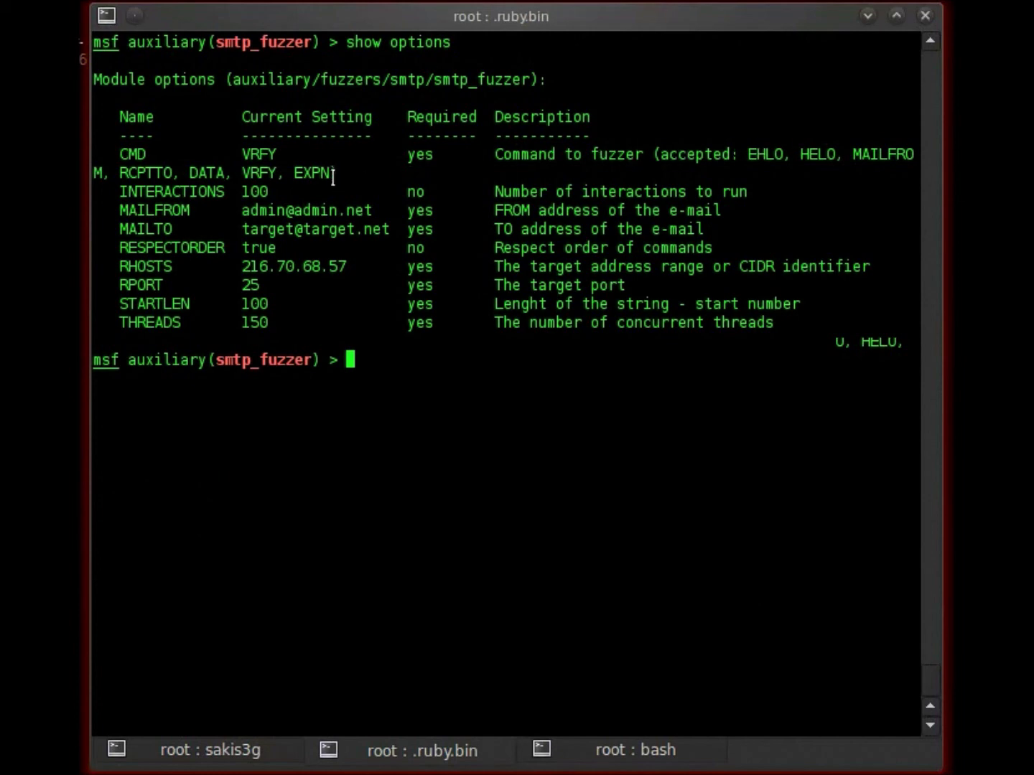
Step: Set CMD to EXPN, start the new fuzzing run, and return to the bash notes
drag(333, 177, 281, 176)
click(449, 393)
text(set CMD EXPN)
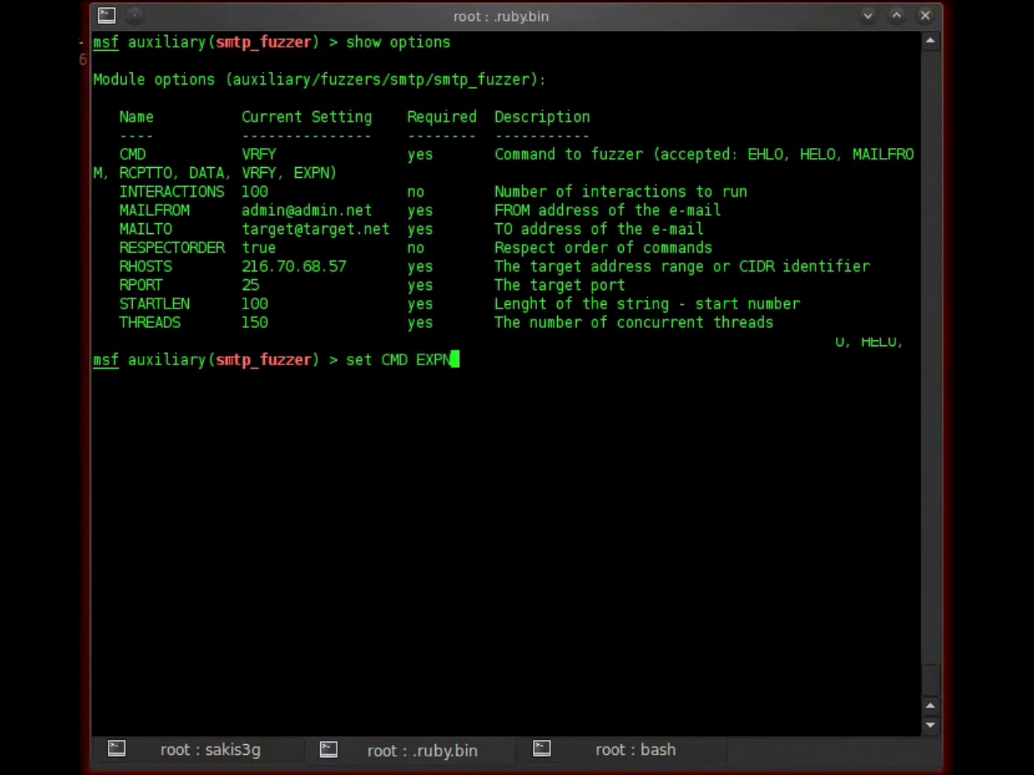
key(Return)
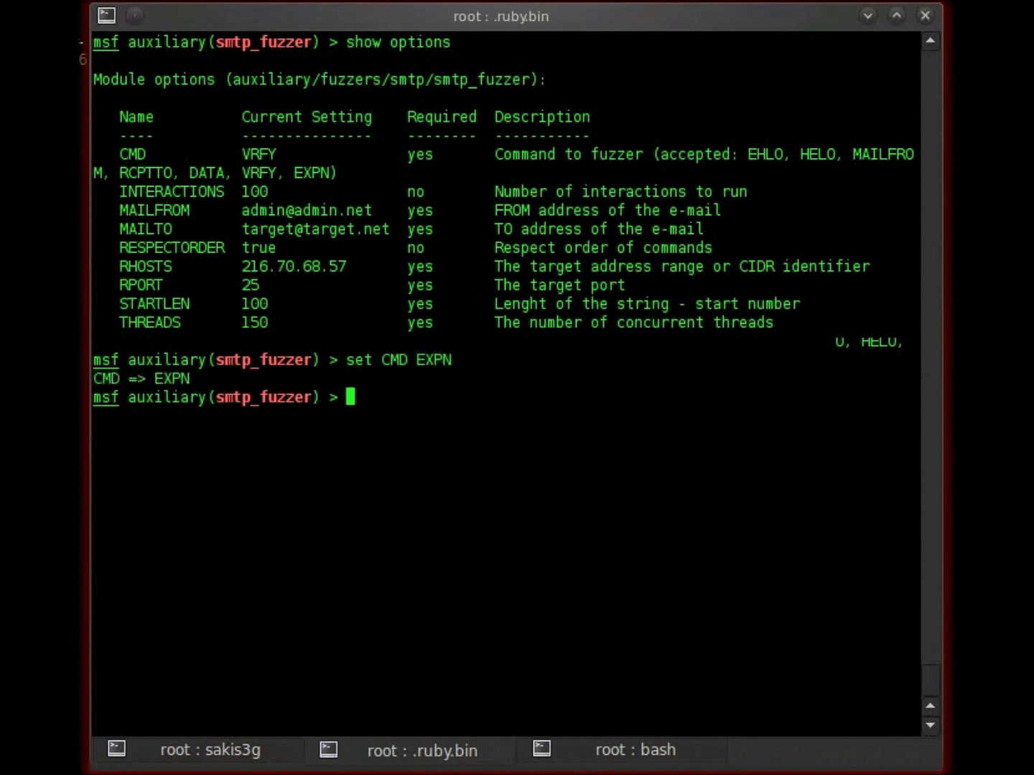
text(run)
key(Return)
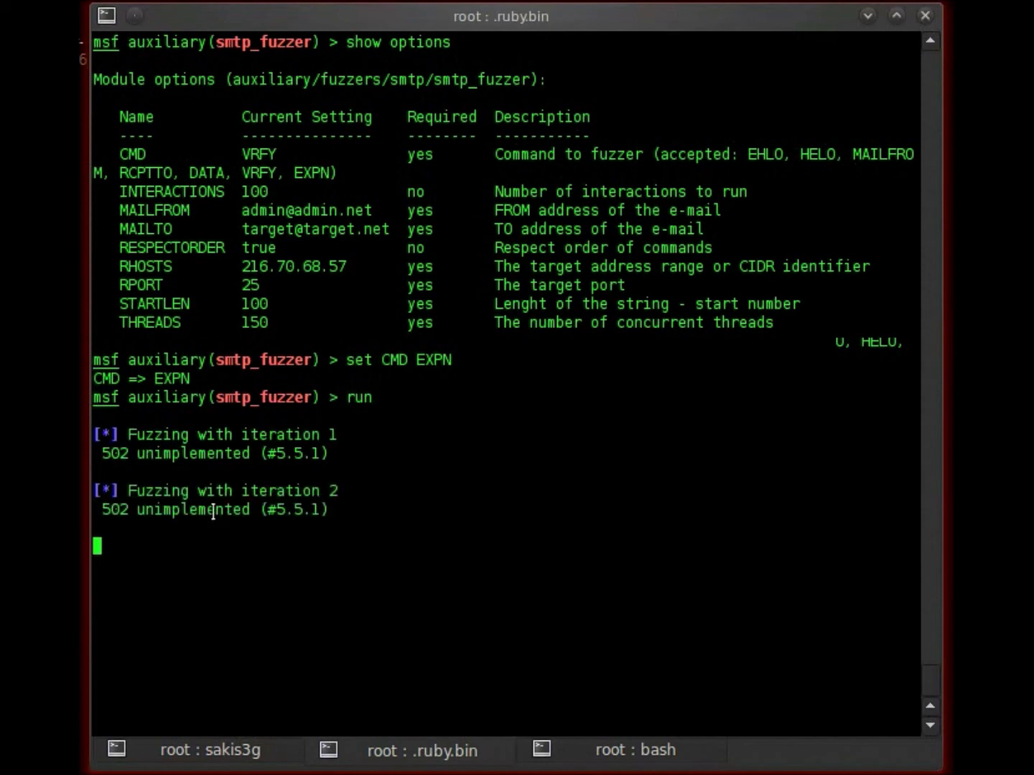
click(611, 753)
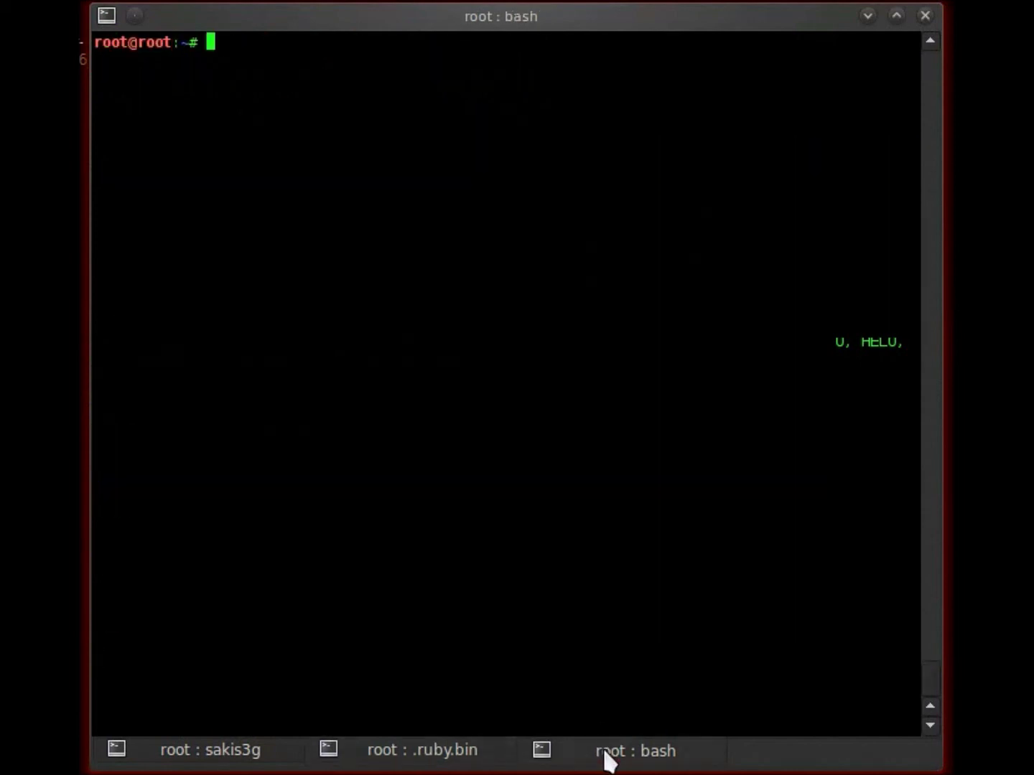
text(Now we are attemp)
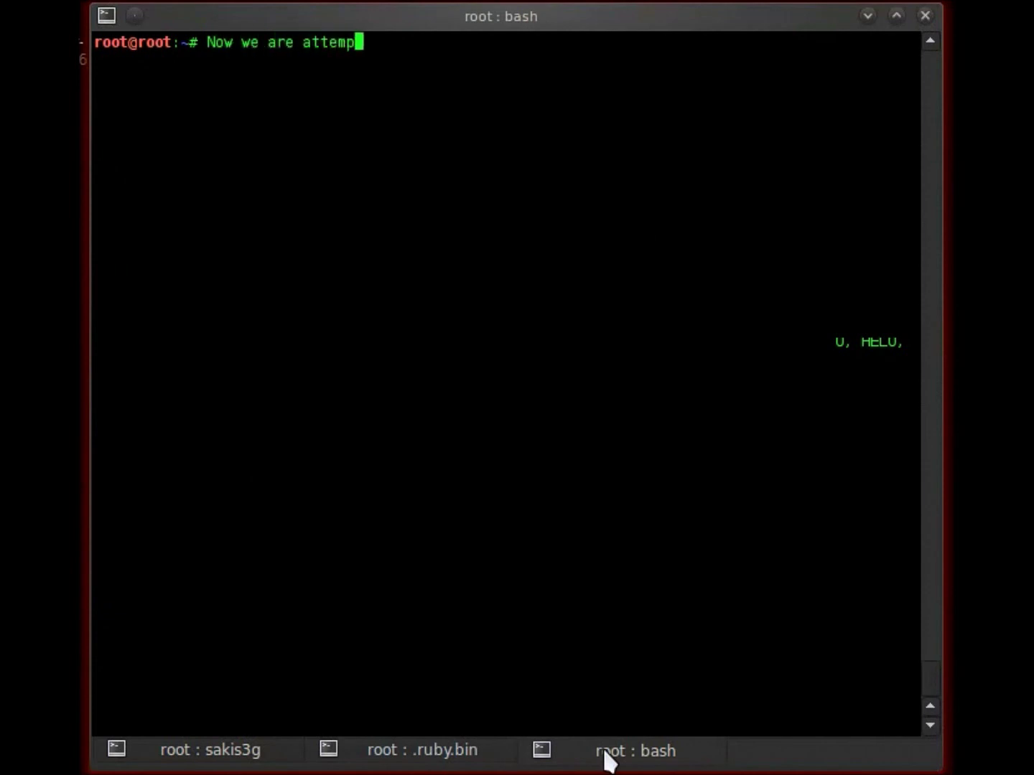
text(ting the fuzz o)
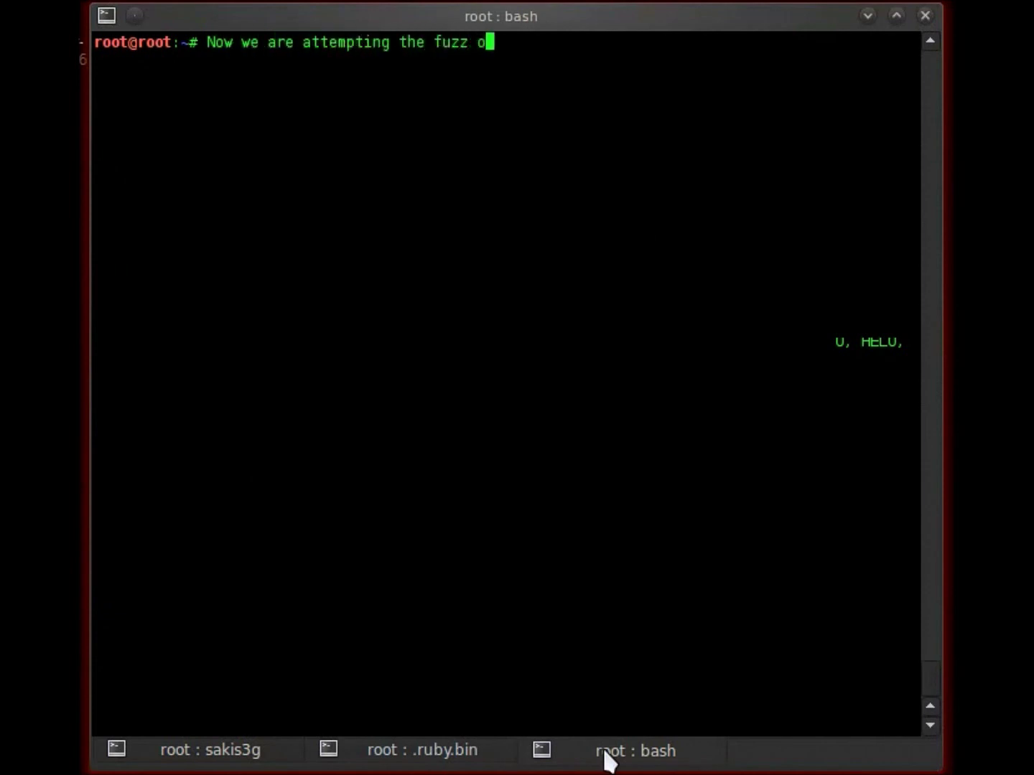
text(n EXPN c)
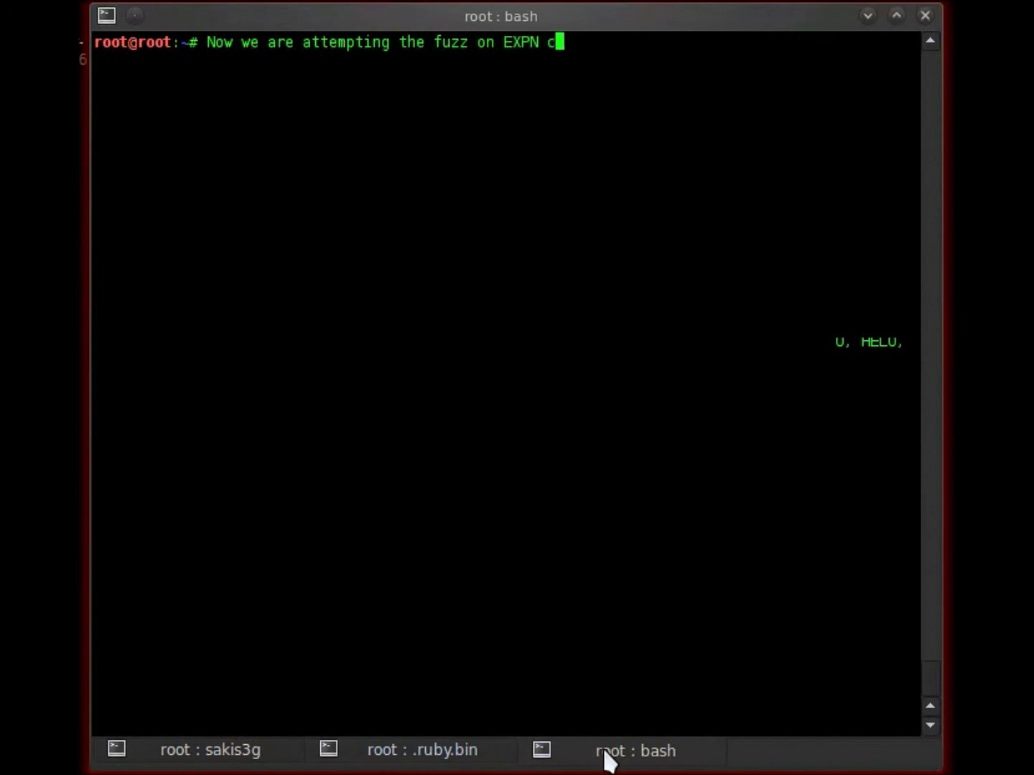
text(md.....so )
text(you get the fr)
Step: Enter the EXPN note ('you get the drift'), clear, and check iteration 22 still returning 502
key(BackSpace)
key(BackSpace)
text(d)
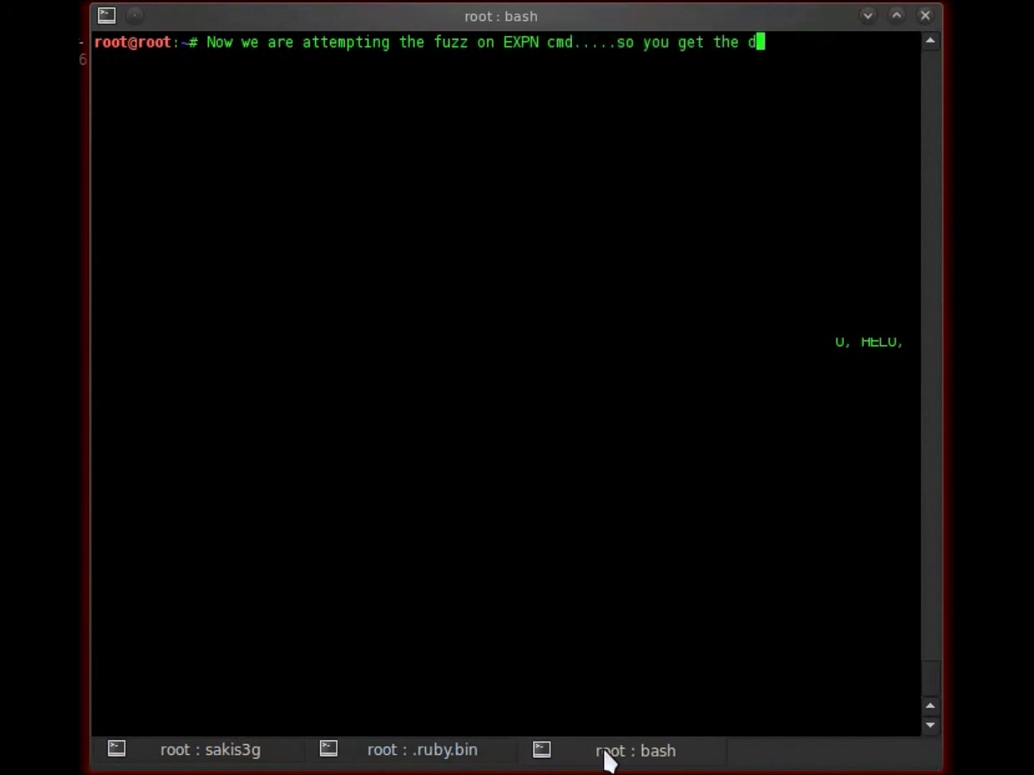
text(rift dont you)
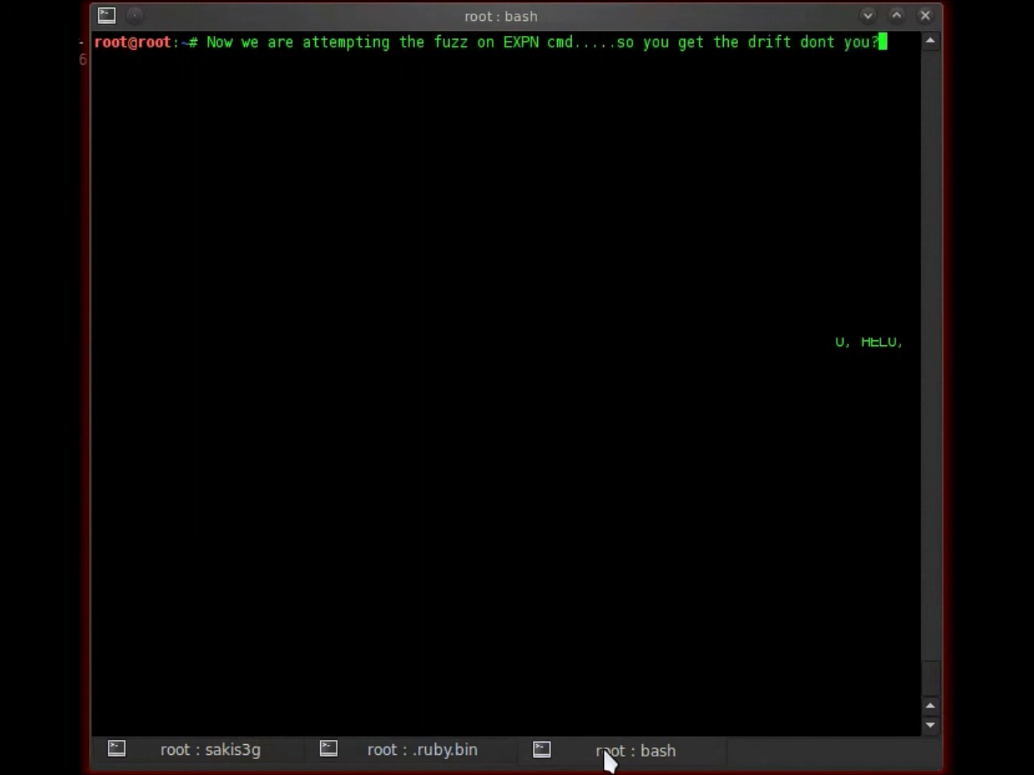
text(? )
text(Good)
key(Return)
text(clear)
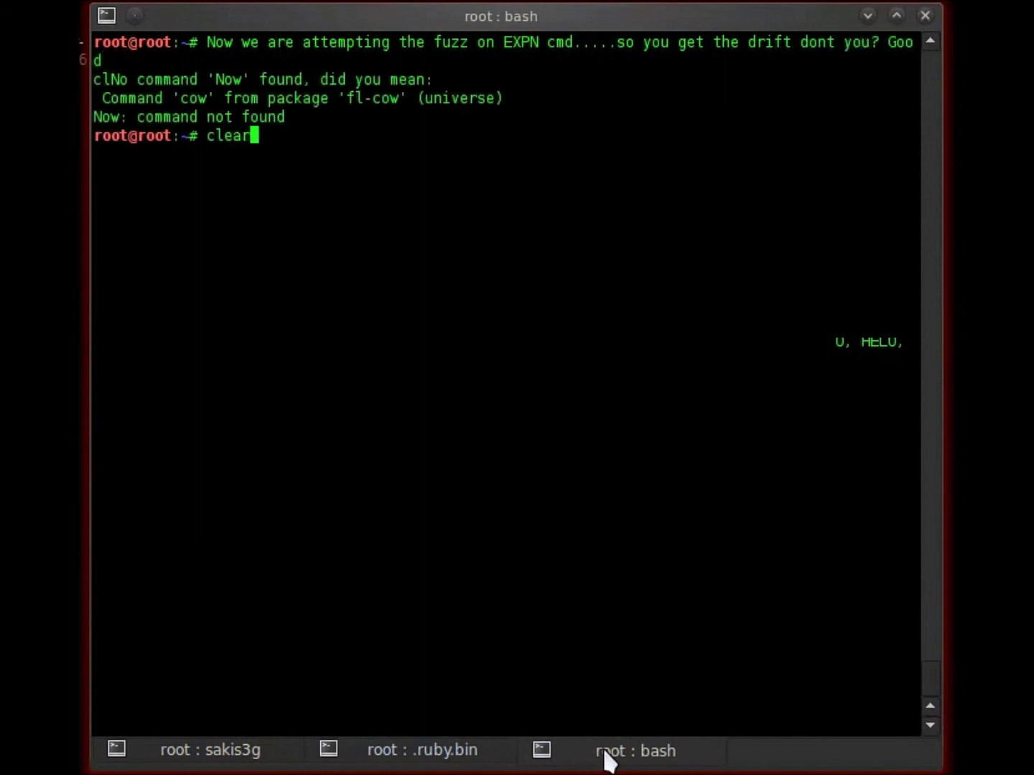
key(Return)
click(356, 750)
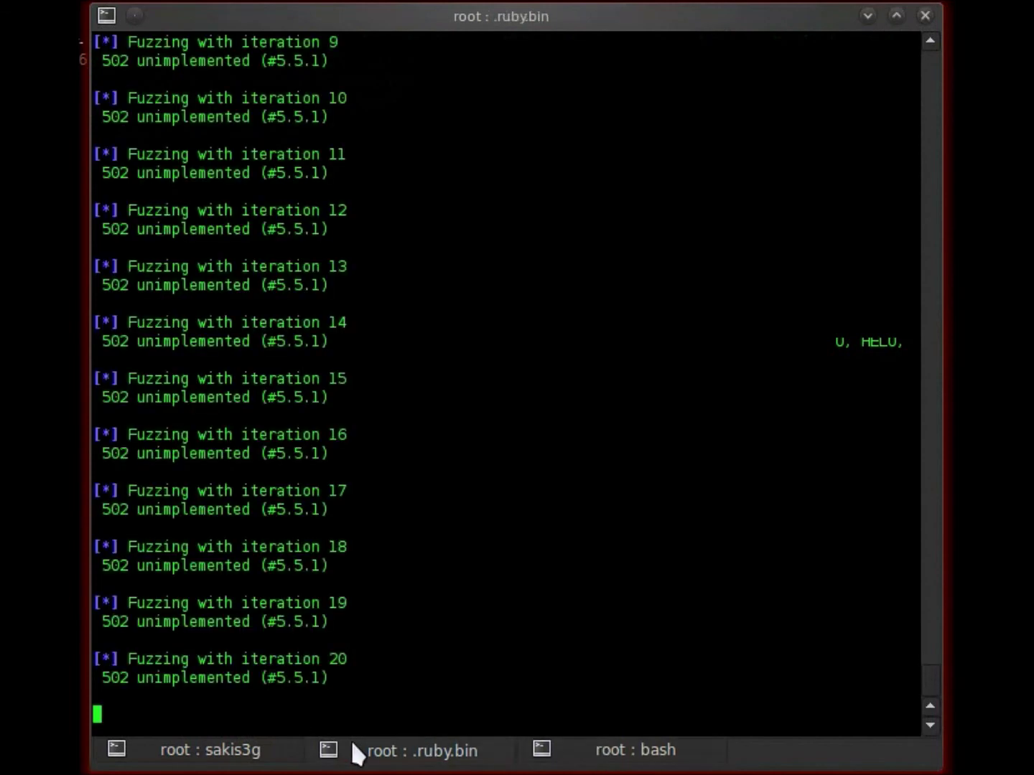
click(583, 751)
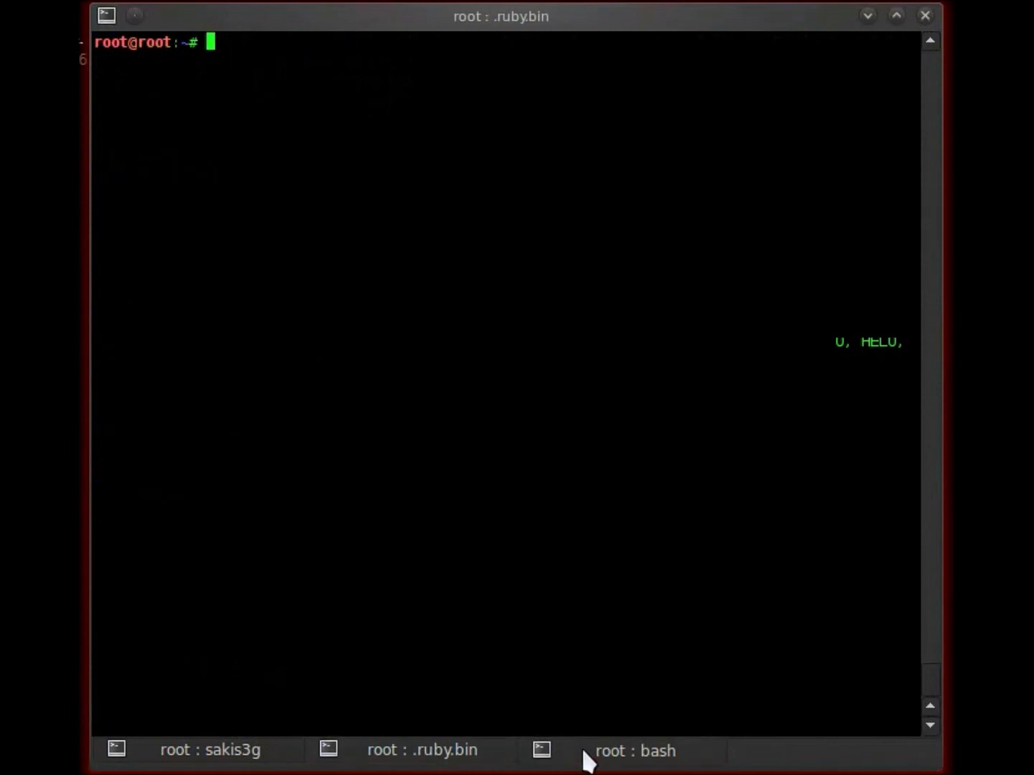
text(That is re)
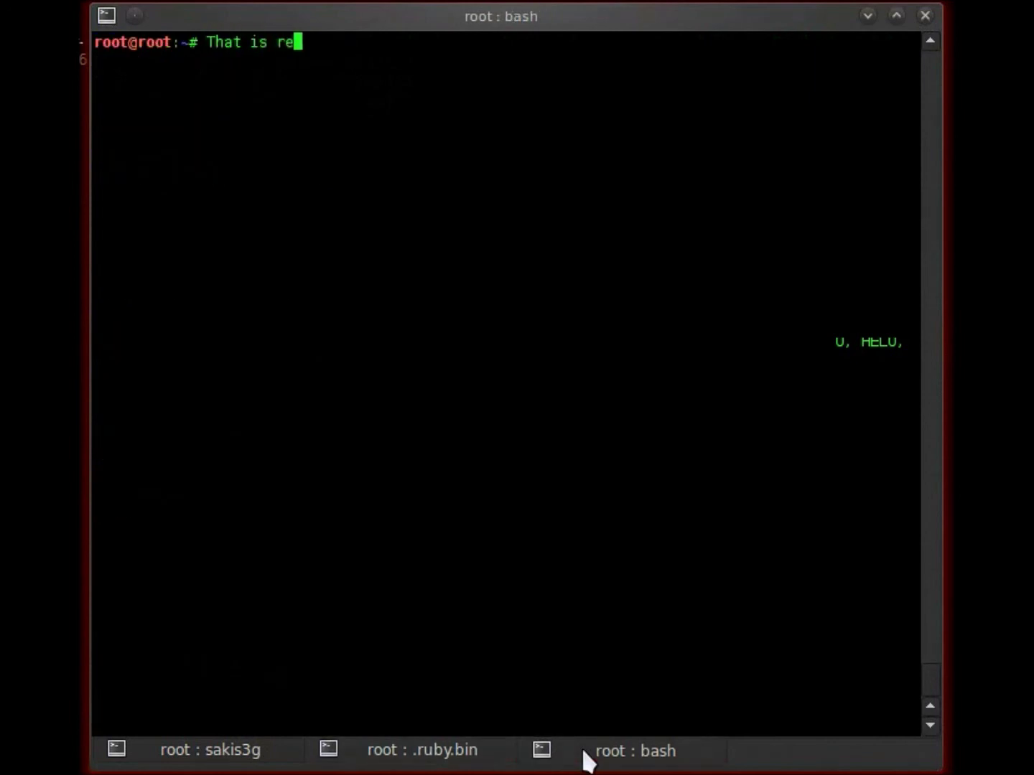
text(ally basically it,)
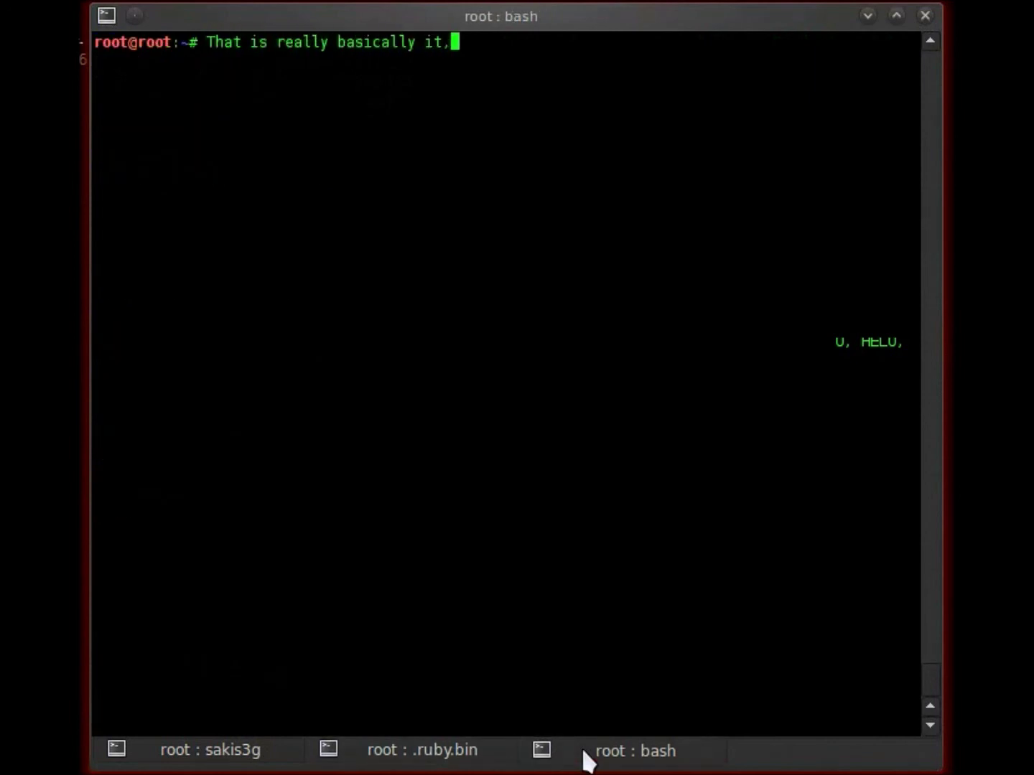
text( thats what fuzzing)
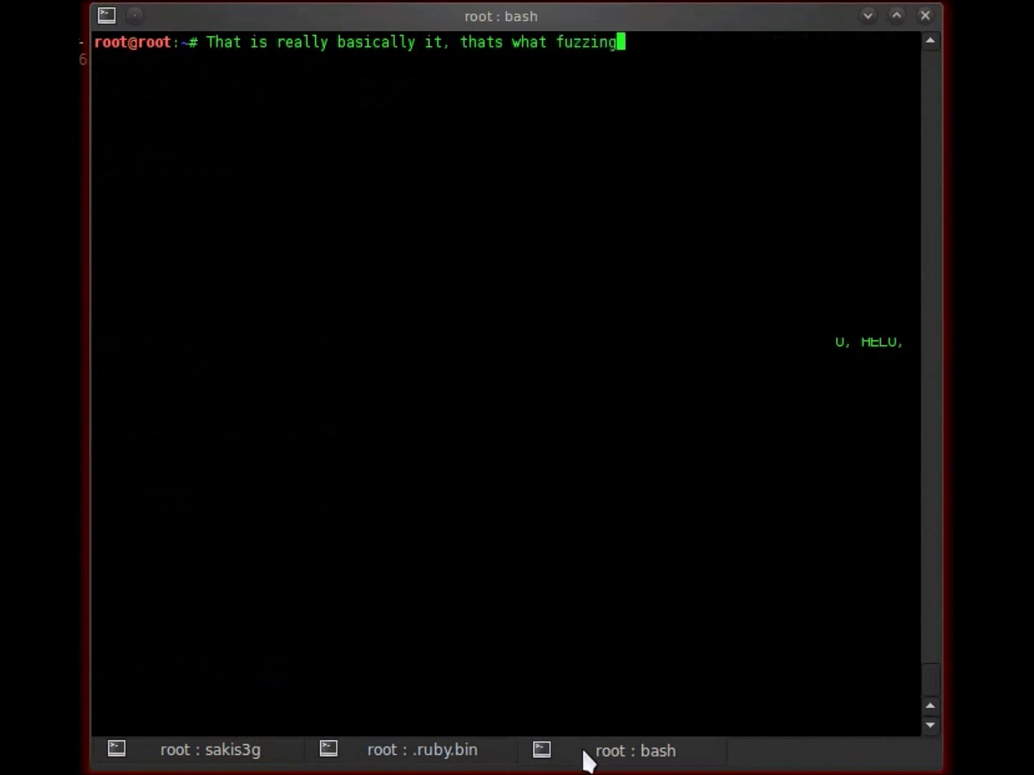
text( is a)
text(bout and )
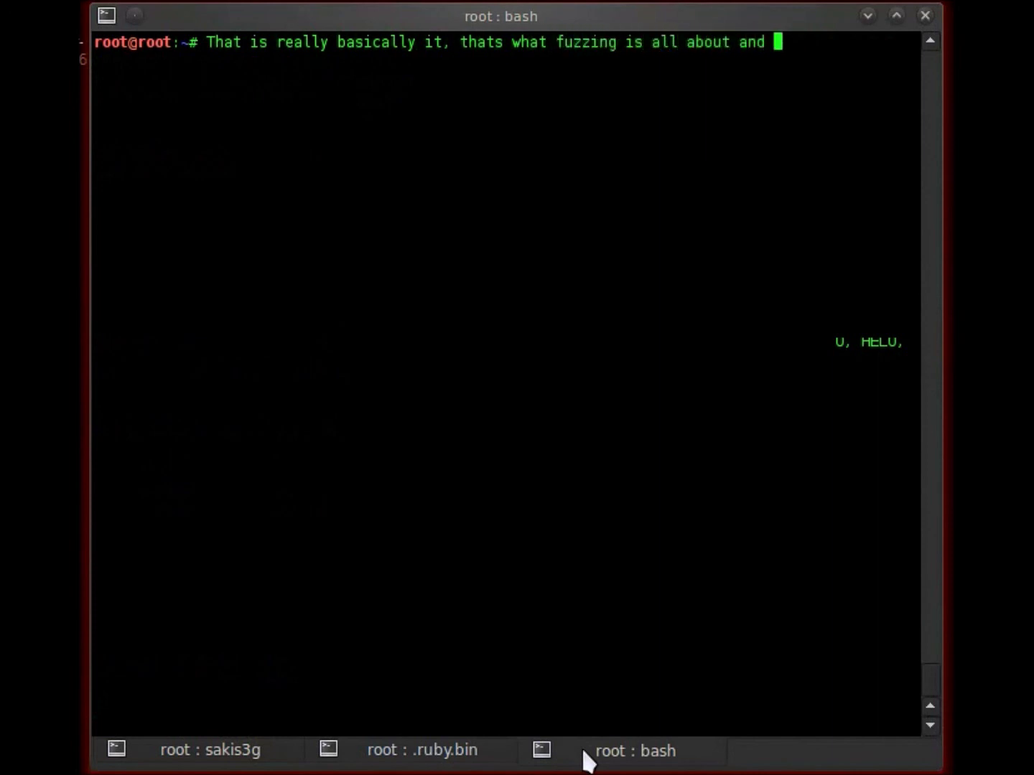
text(as i have shown )
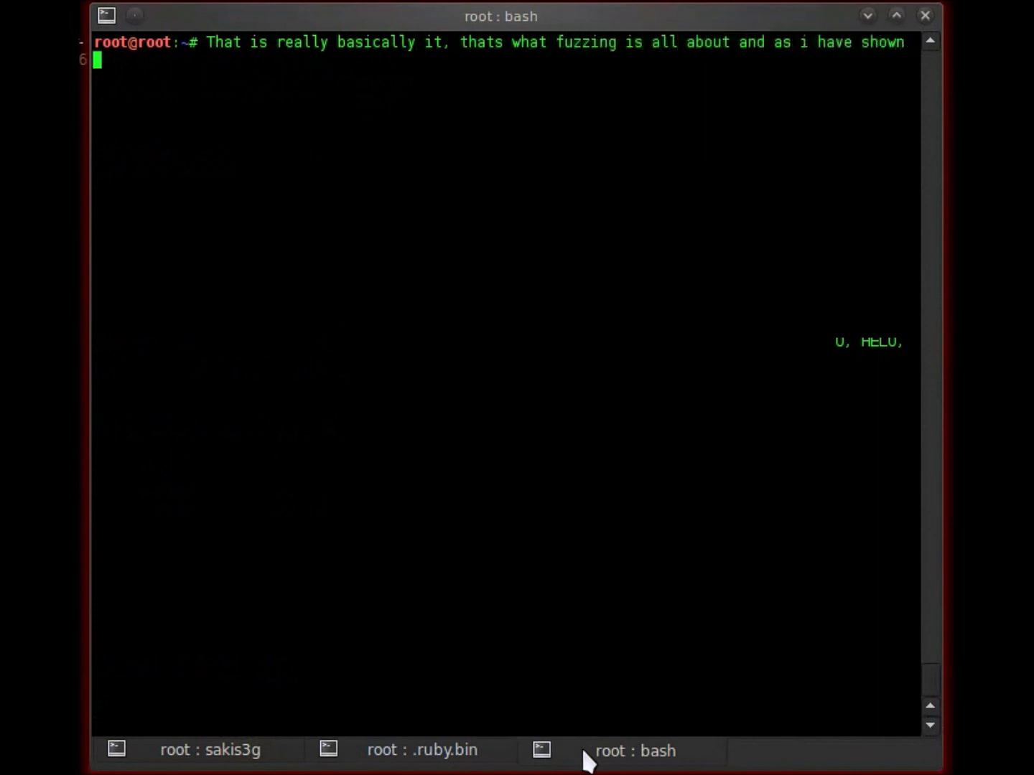
text(in sprevi)
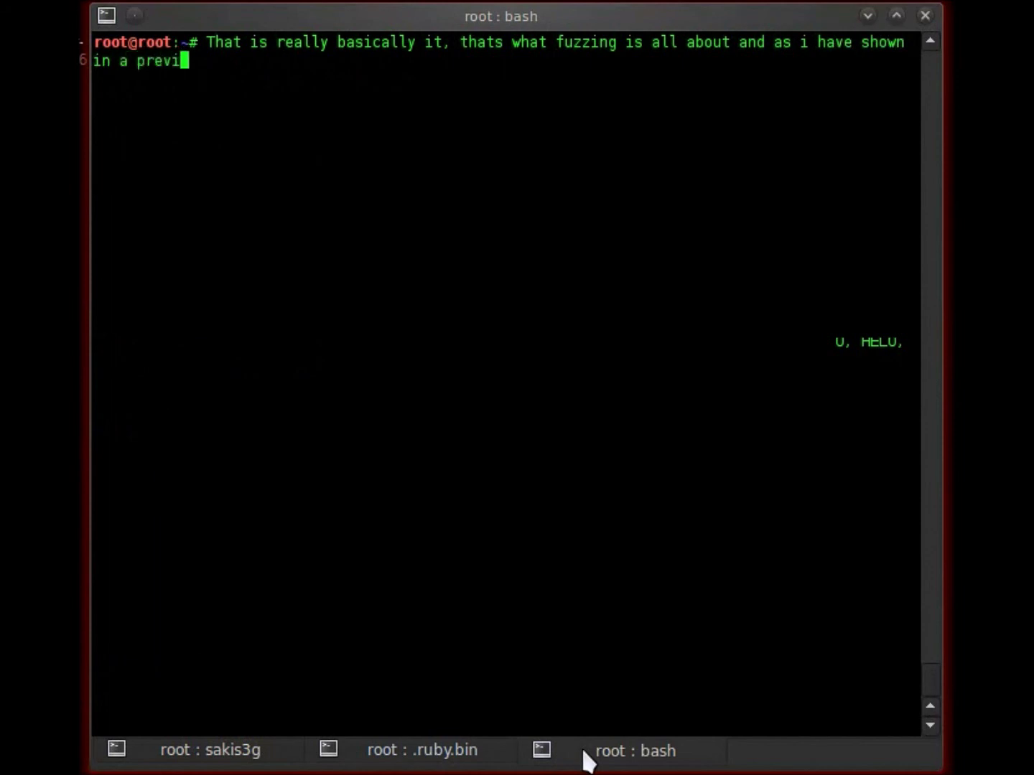
text(ous vide)
text(..h)
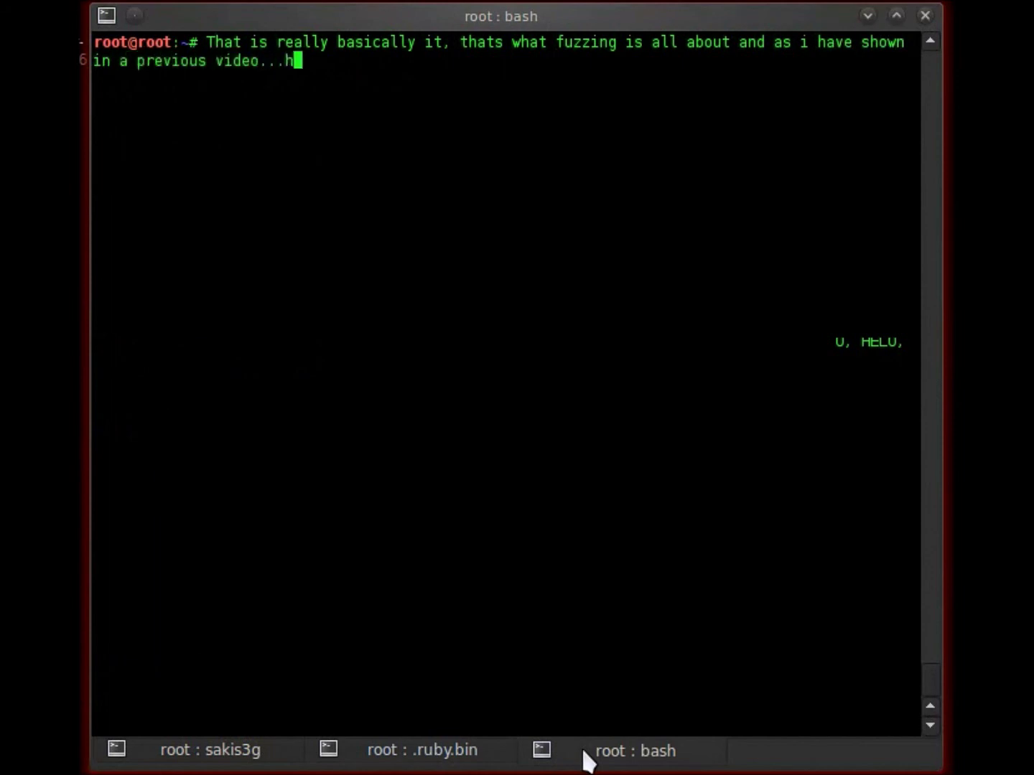
text(ow to fuzz)
text( htt)
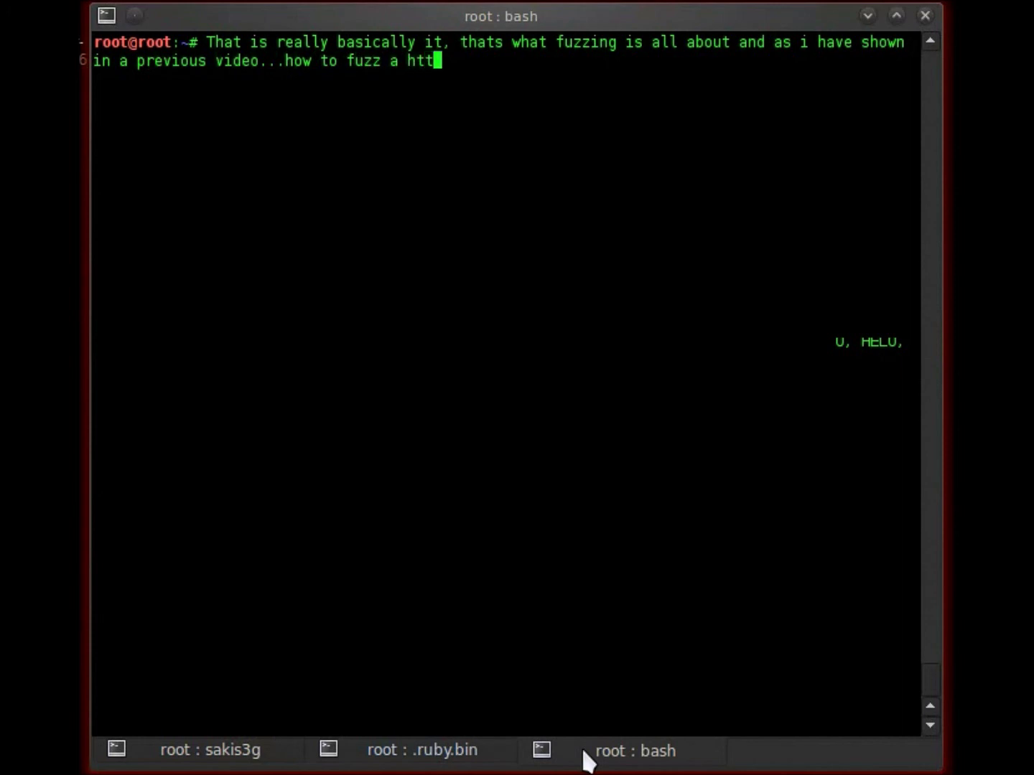
text(p server wi)
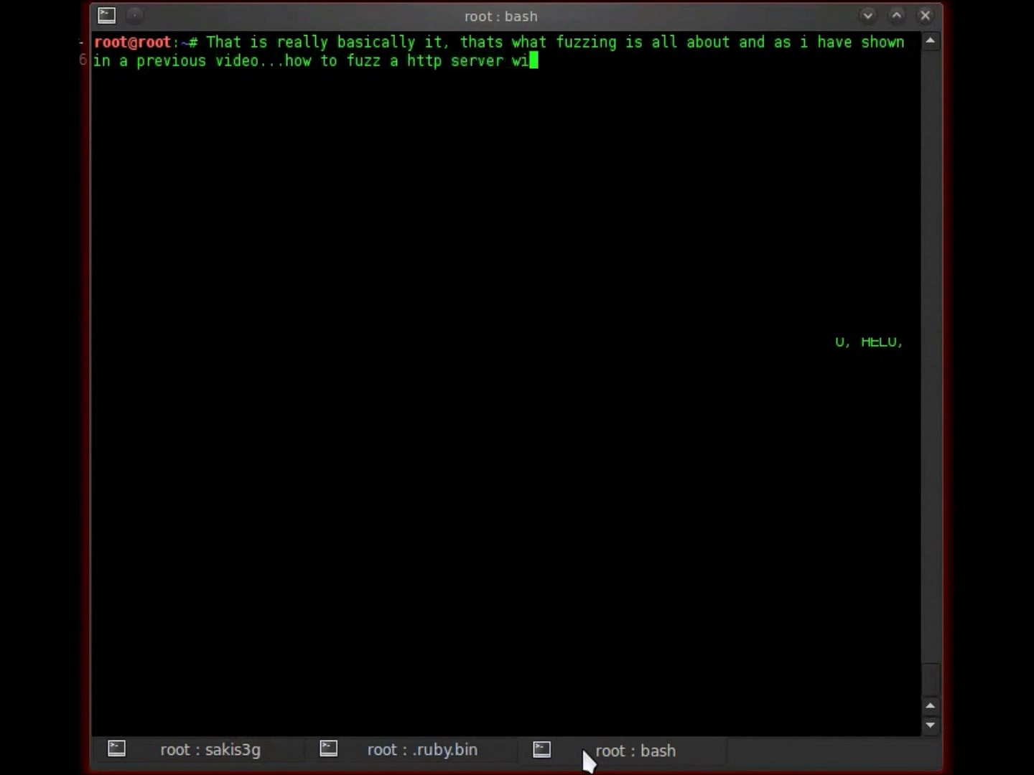
Step: Enter a note likening this SMTP fuzzing to the earlier sickfuzz HTTP demo, then clear
key(BackSpace)
key(BackSpace)
key(BackSpace)
text(with sickfuzz.)
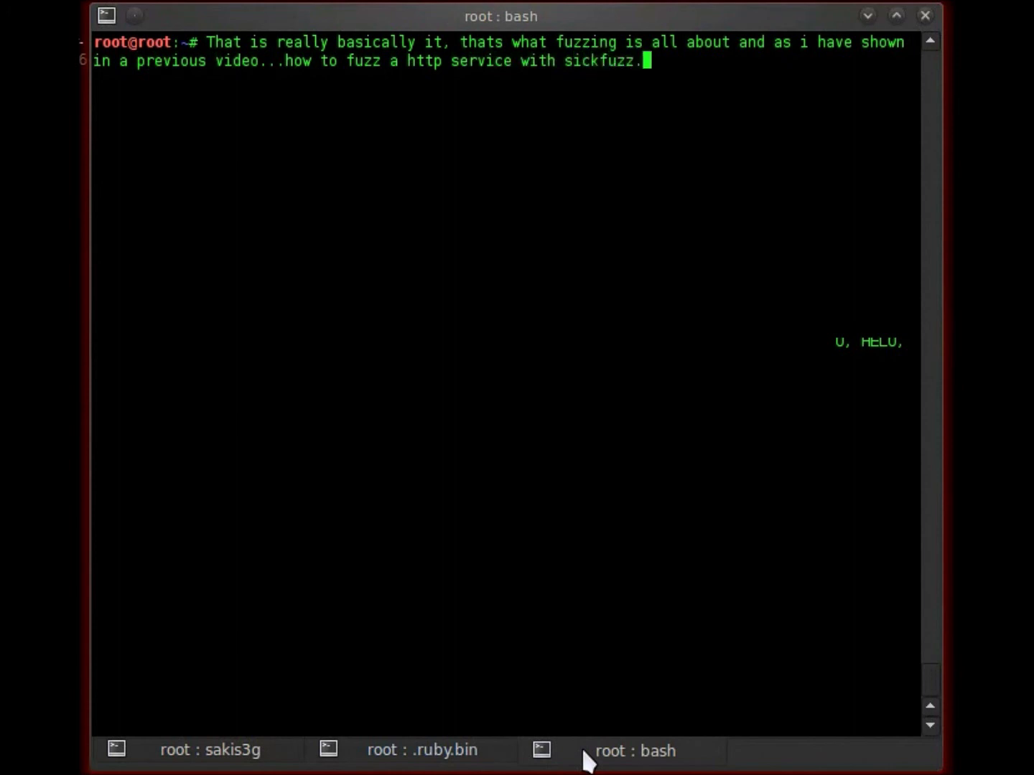
text(.this is simi)
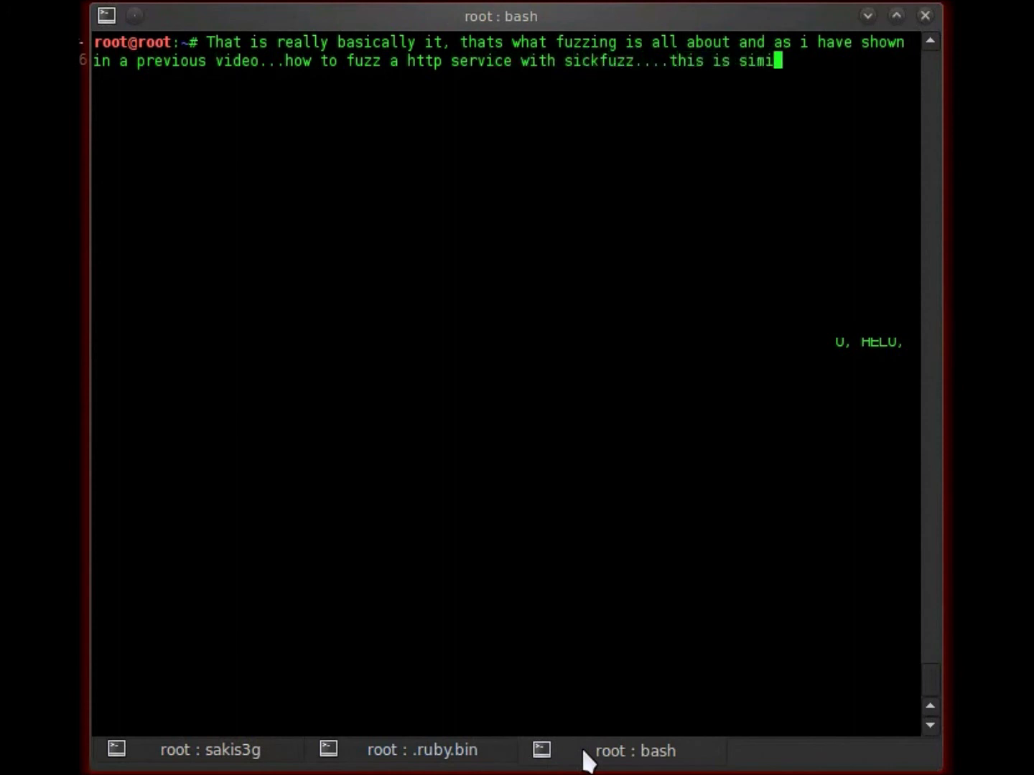
text(larbut fo)
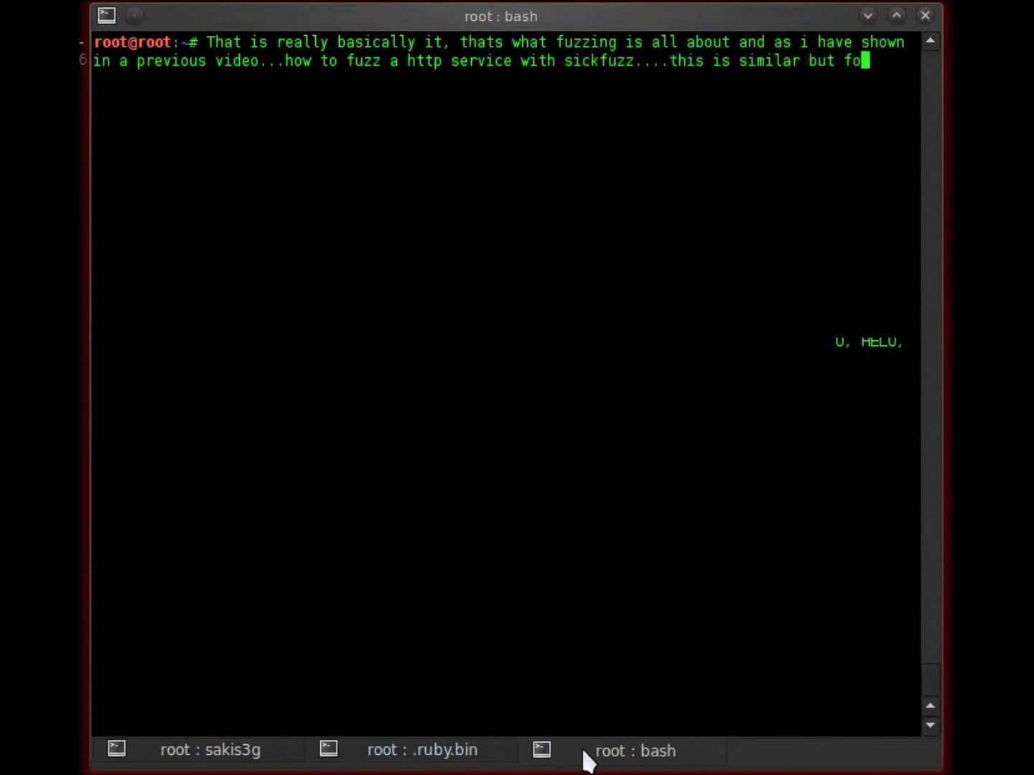
text(smtp ser)
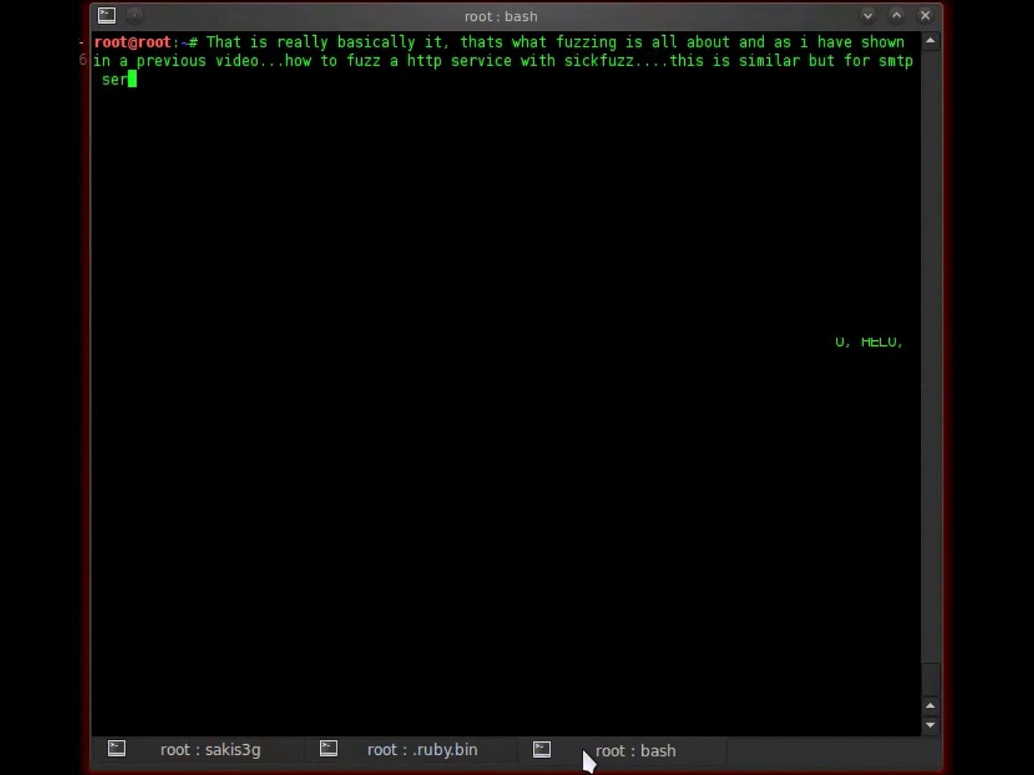
text(vices.)
text(clea)
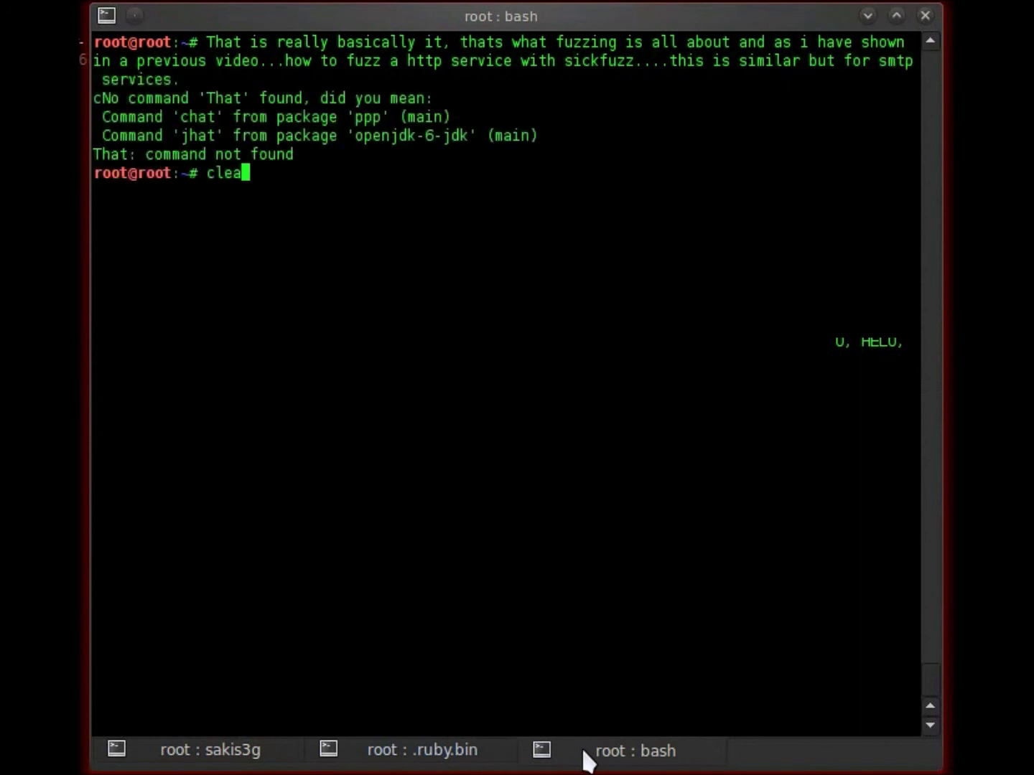
text(r)
key(Return)
Step: Check the EXPN fuzzer's latest iterations, then return to the root : bash notes tab
click(445, 752)
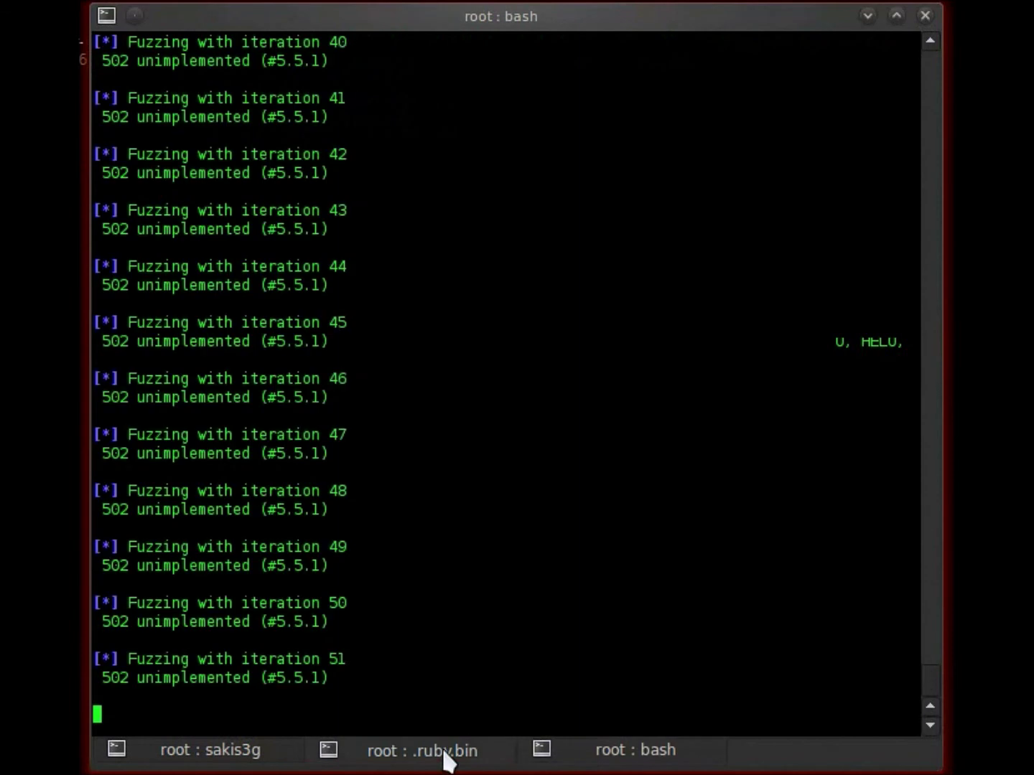
click(581, 752)
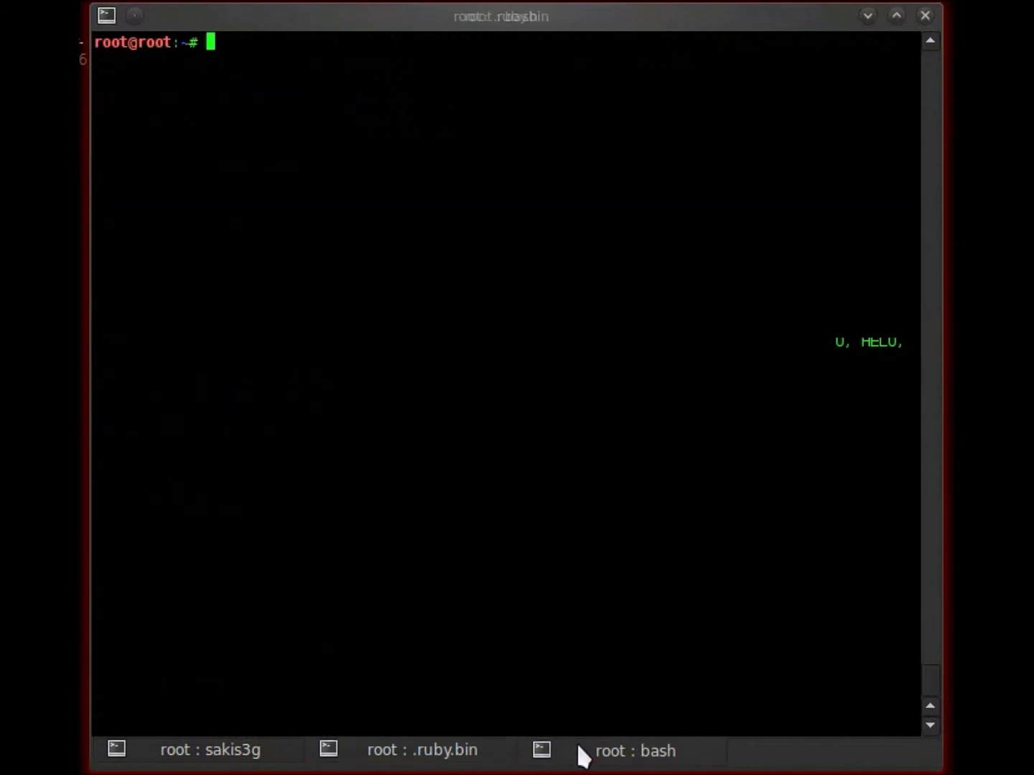
text(till next time....)
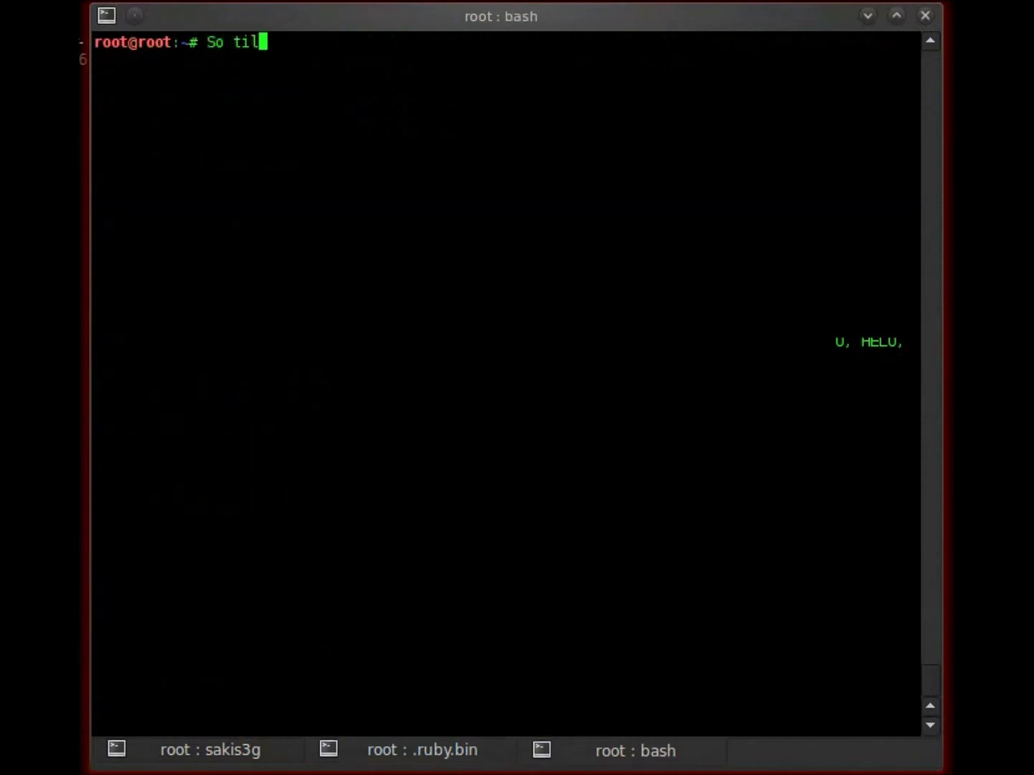